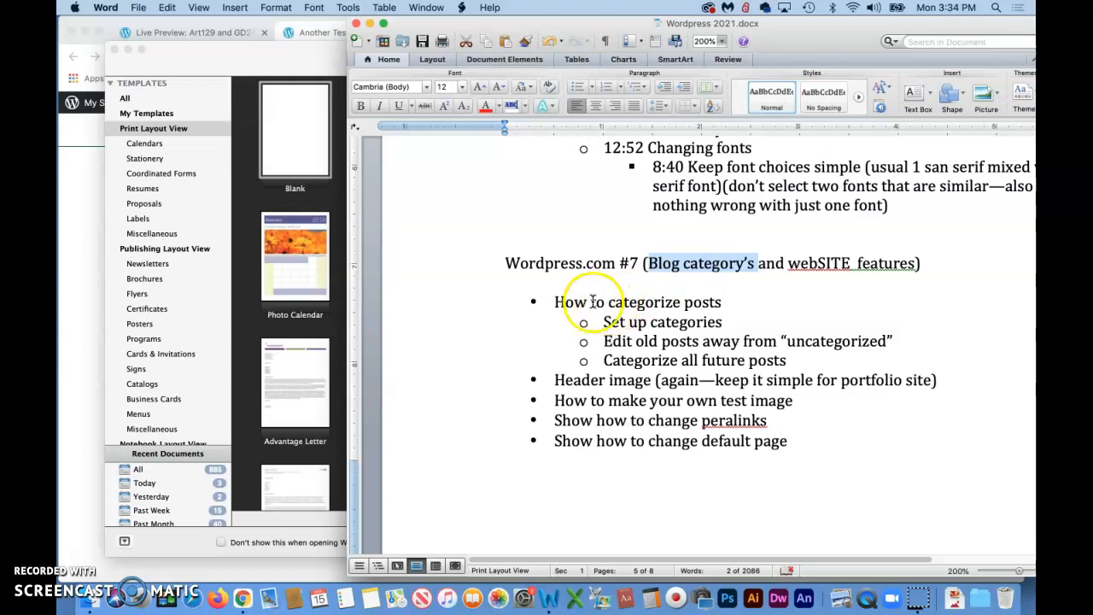
Highlight the 'How to categorize posts' item in the notes document and switch to Chrome
left_click_drag(557, 301, 722, 306)
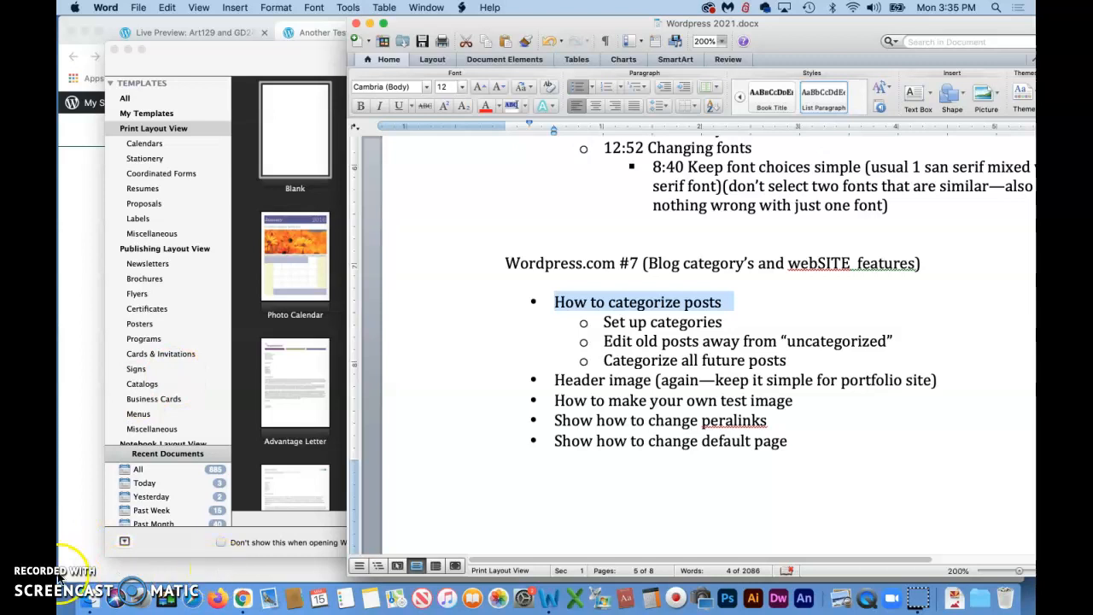
left_click(242, 598)
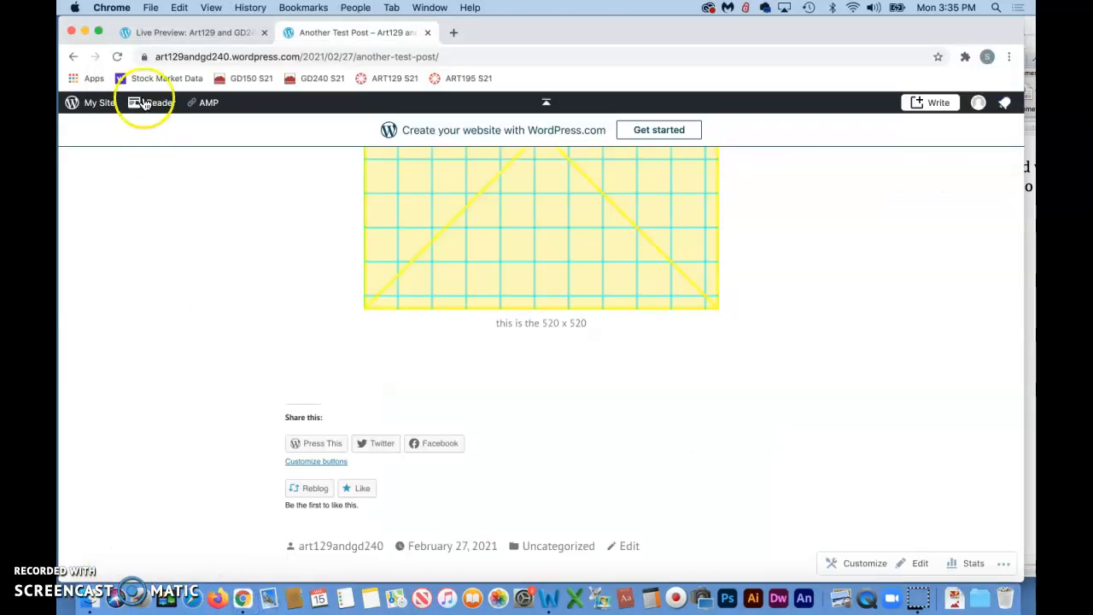
Leave the site customizer and open the Categories page under Posts in the WordPress admin
left_click(162, 32)
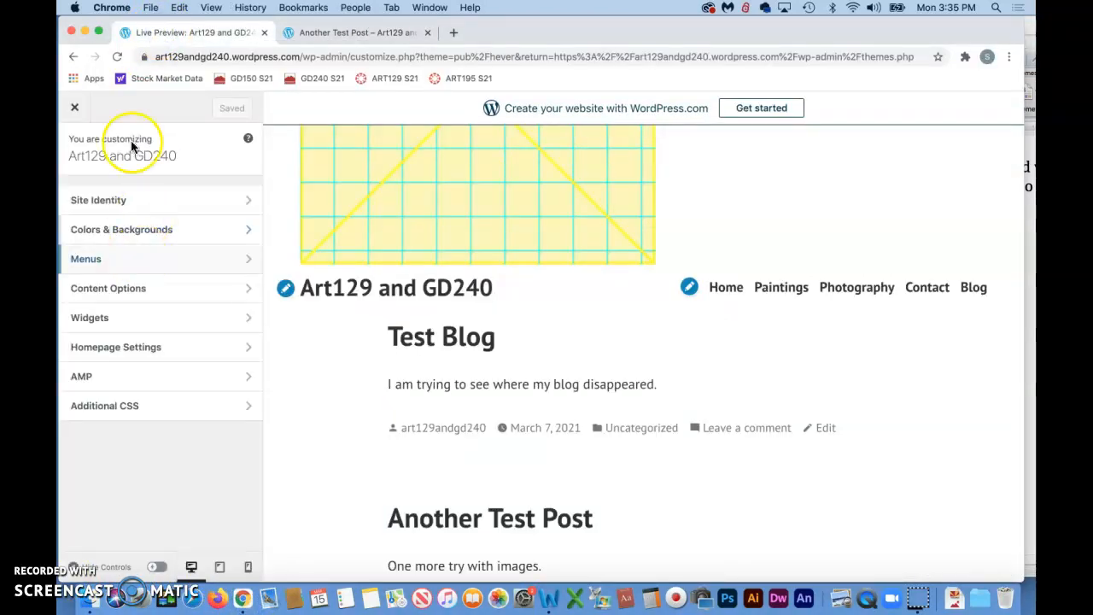
left_click(74, 58)
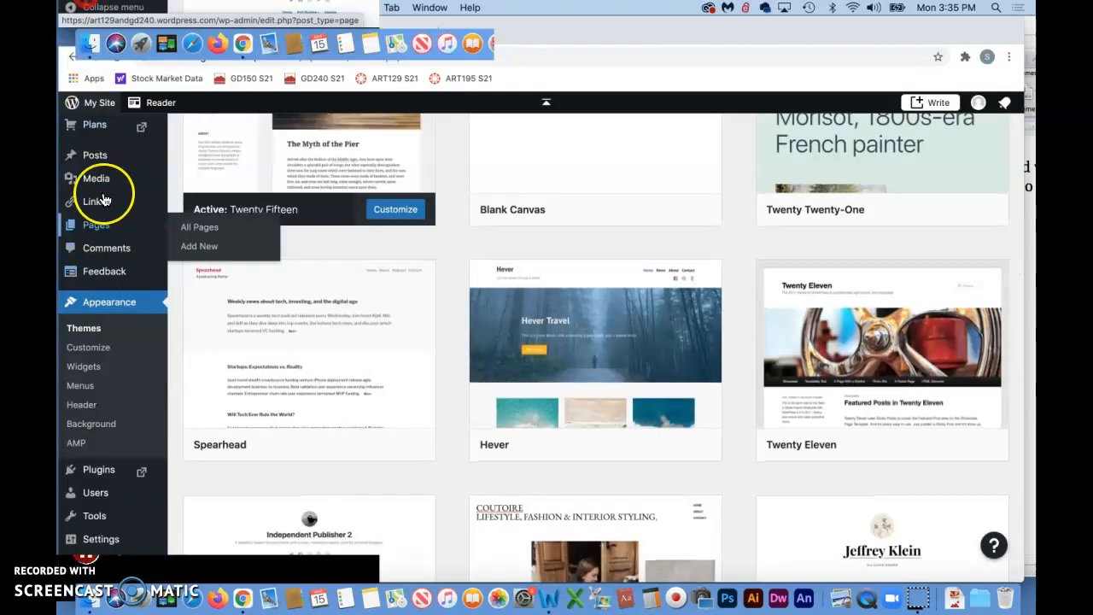
left_click(96, 160)
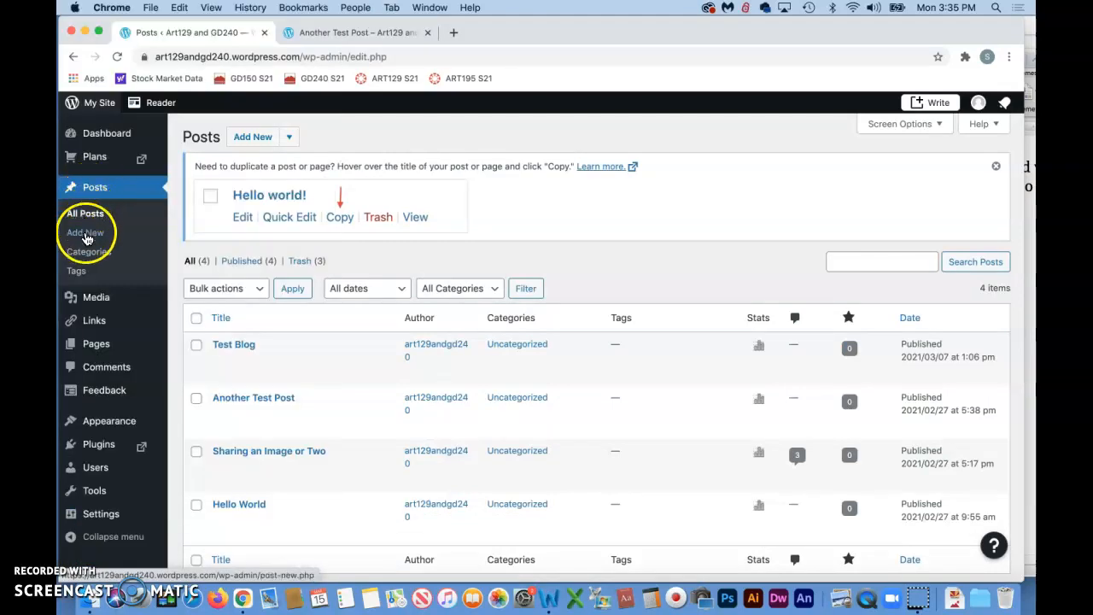
left_click(89, 252)
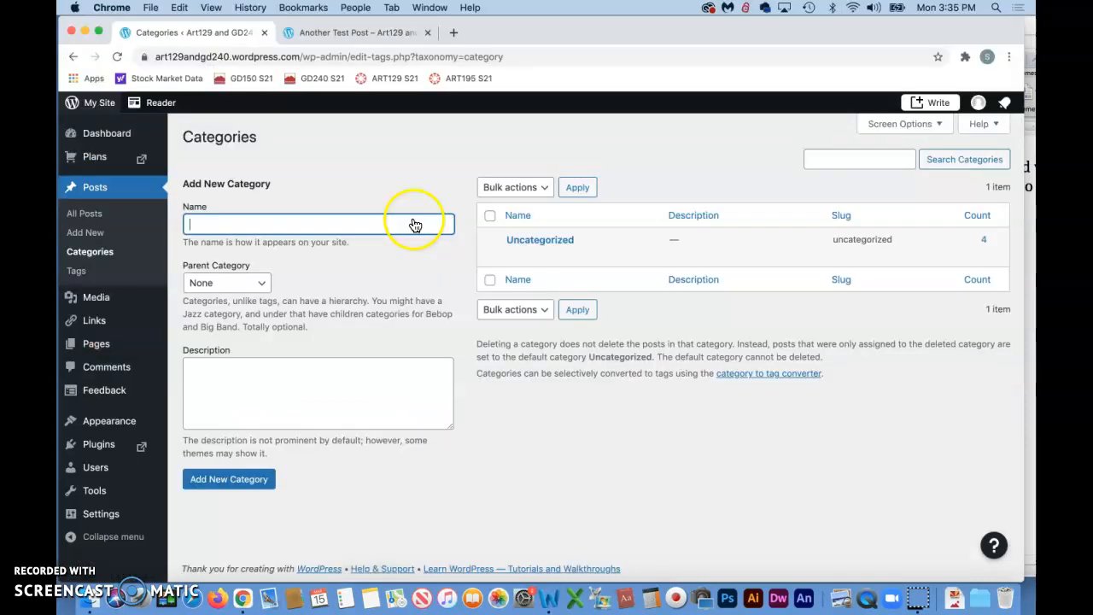
Examine the category label shown beneath 'Another Test Post' on the live site
left_click(382, 32)
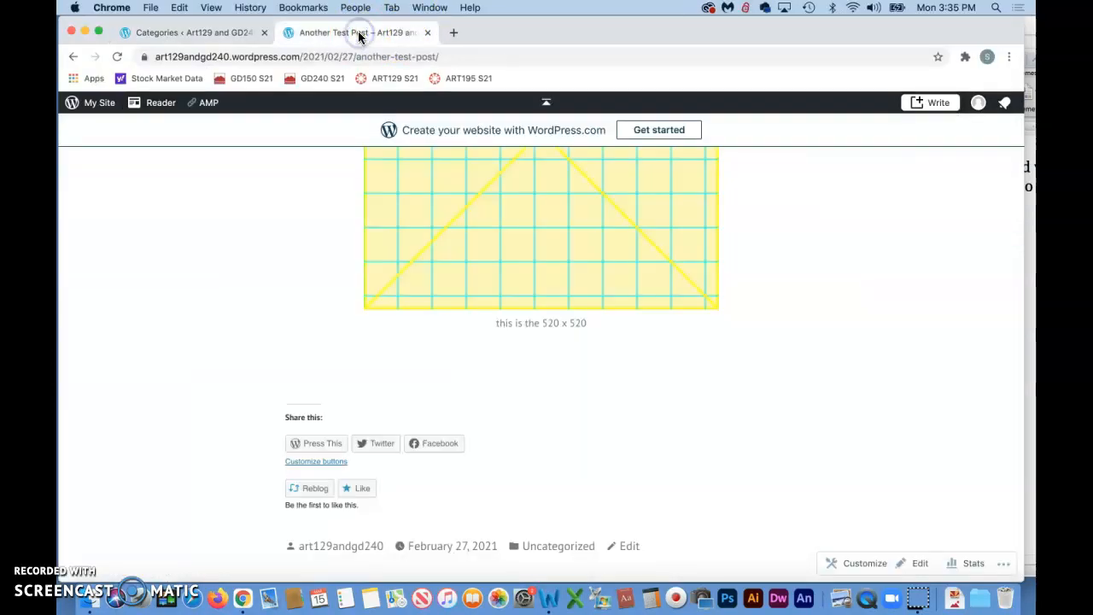
scroll(543, 296, "down", 1)
scroll(543, 296, "down", 2)
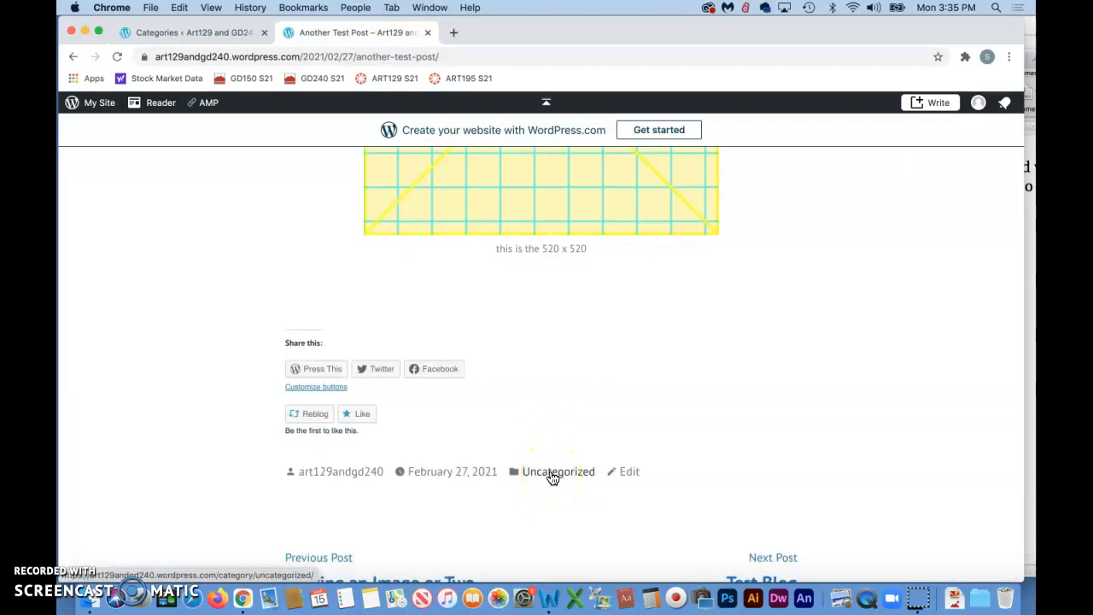
left_click(562, 293)
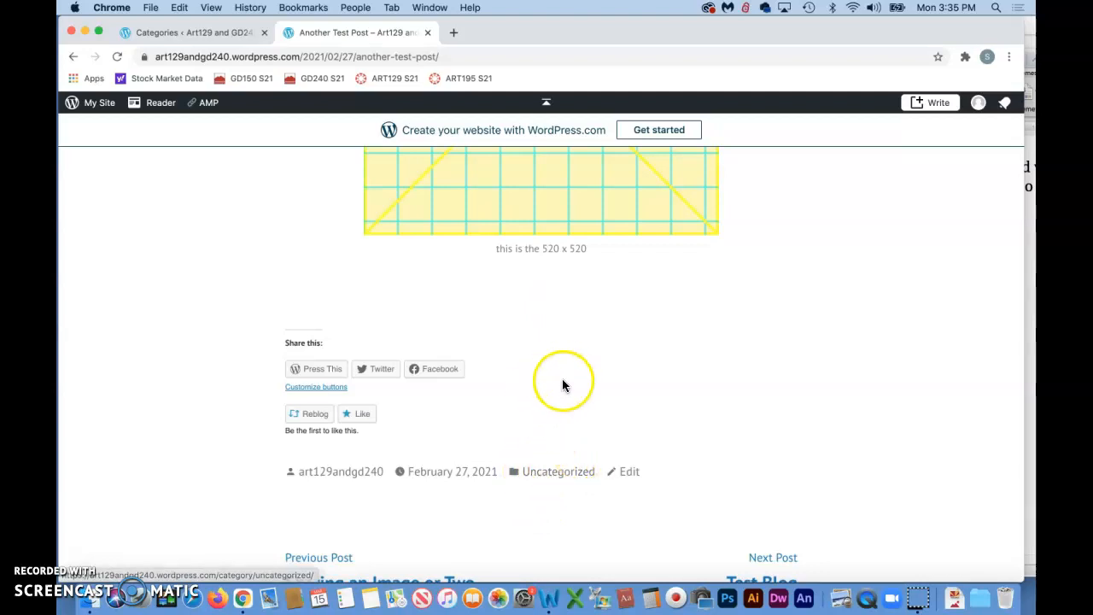
scroll(562, 379, "up", 5)
scroll(562, 380, "up", 4)
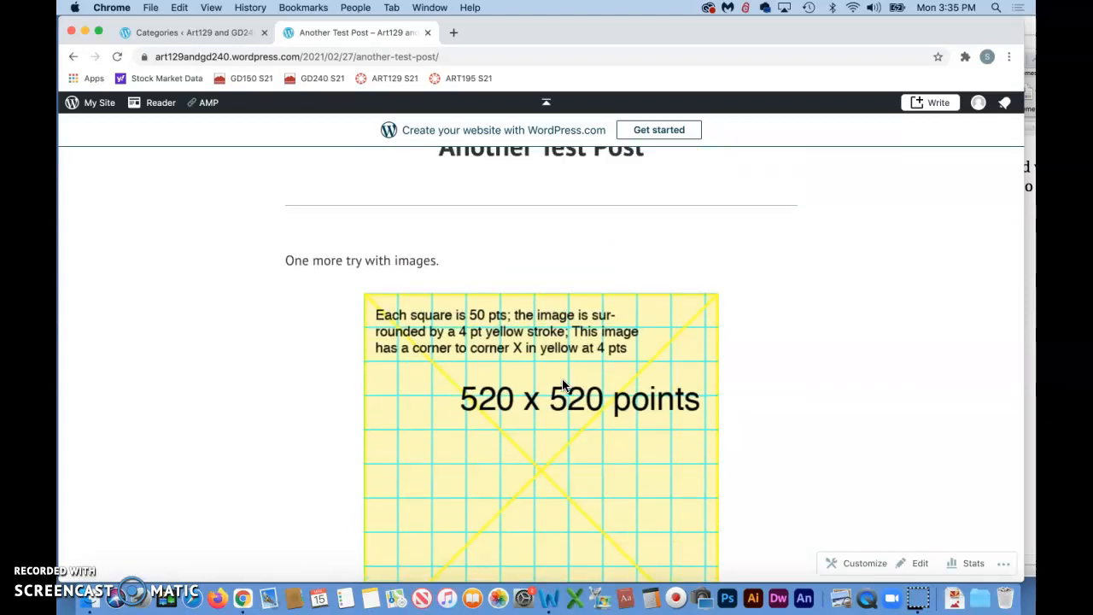
scroll(562, 384, "down", 5)
scroll(549, 410, "down", 3)
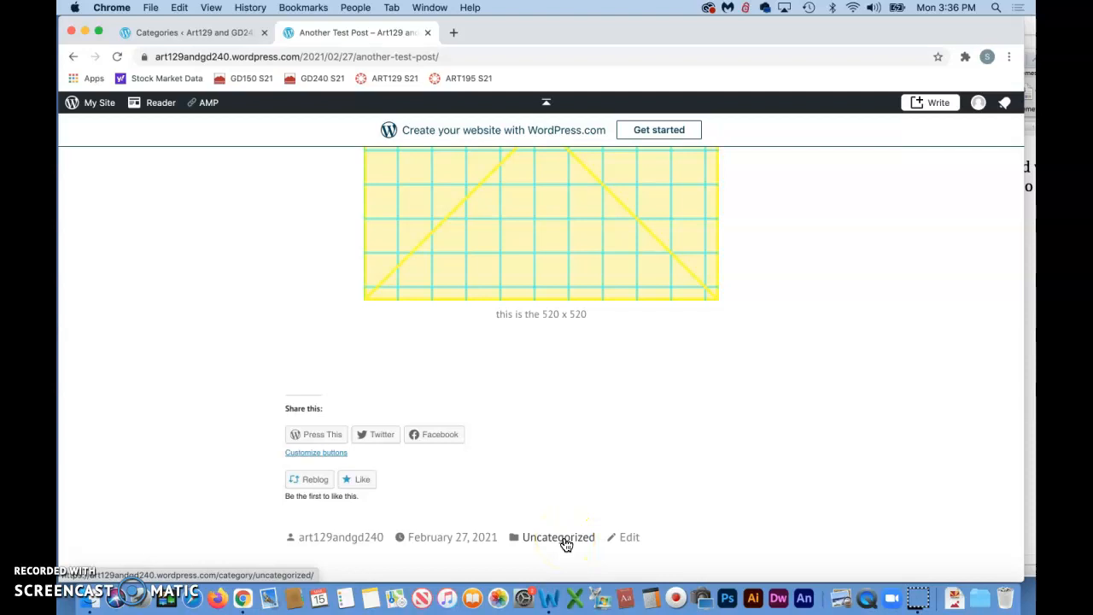
Add a new category named 'general testing'
left_click(205, 36)
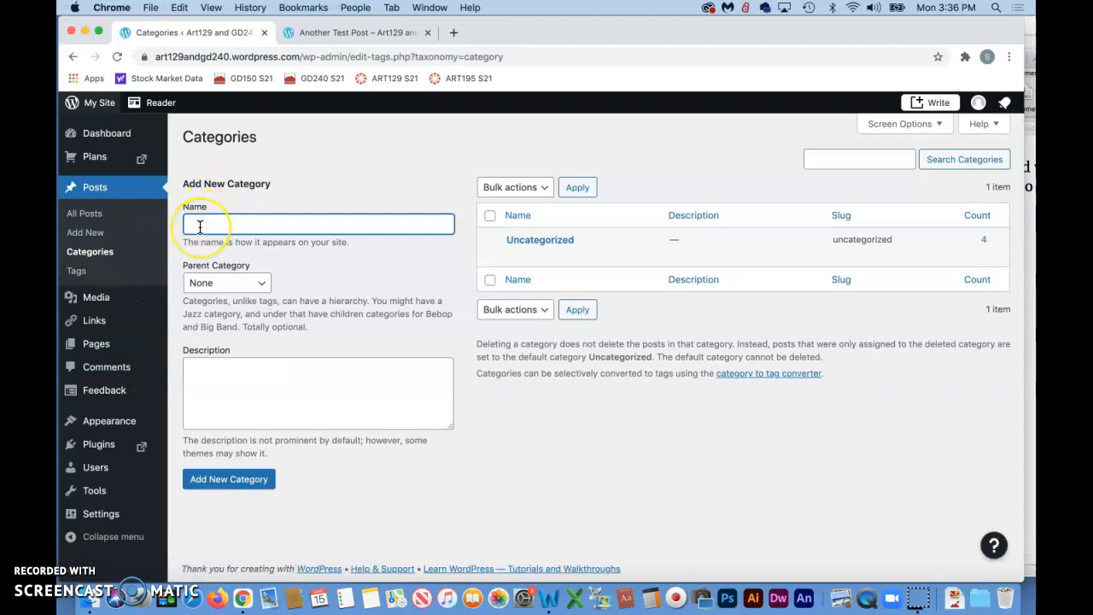
left_click(81, 551)
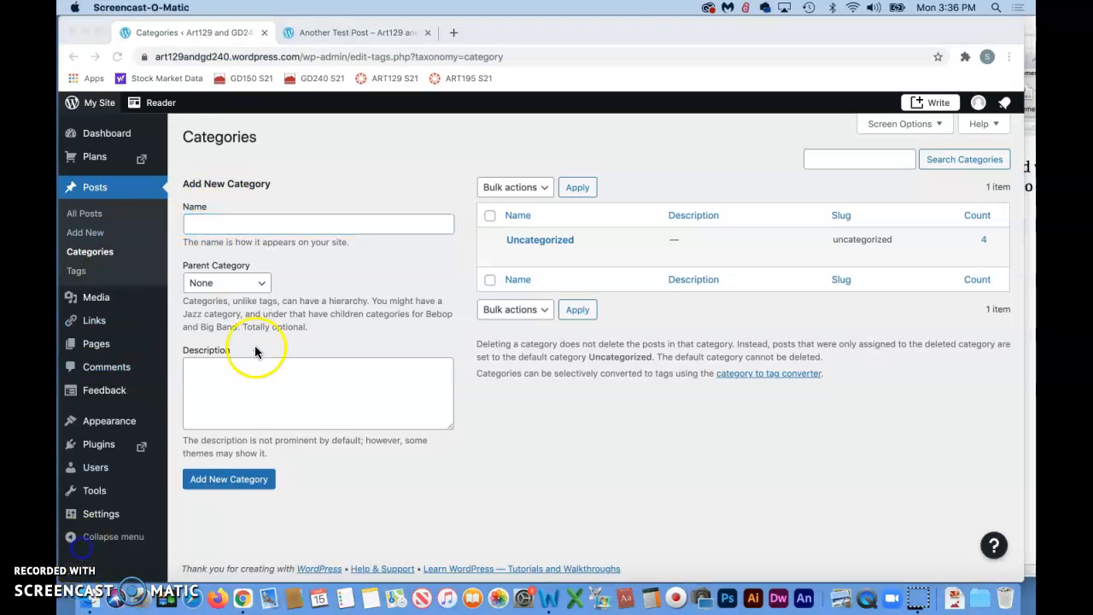
left_click(214, 226)
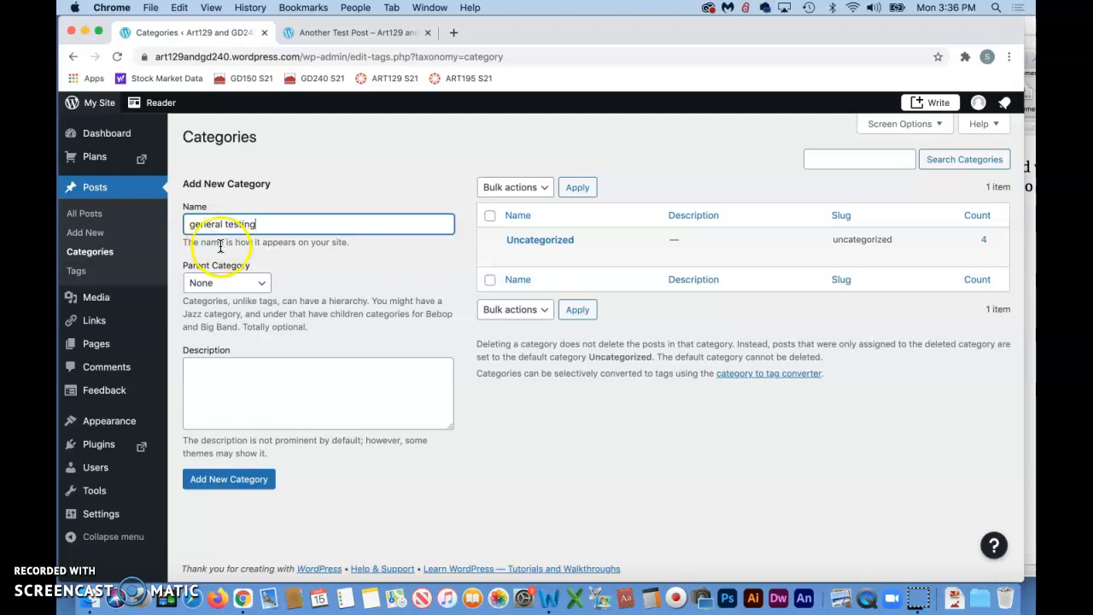
left_click(258, 479)
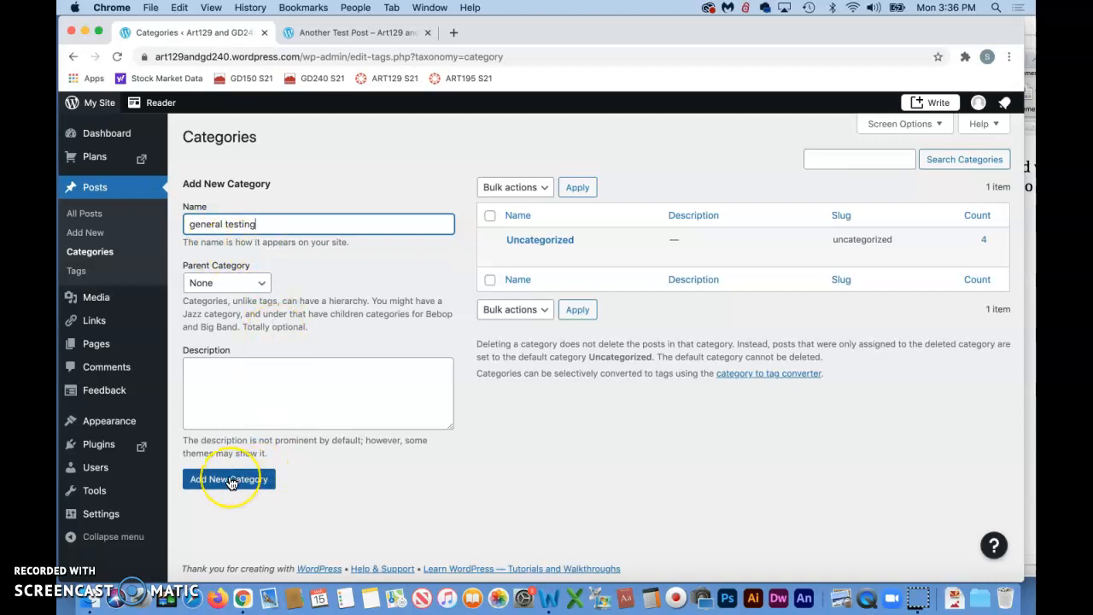
left_click(231, 481)
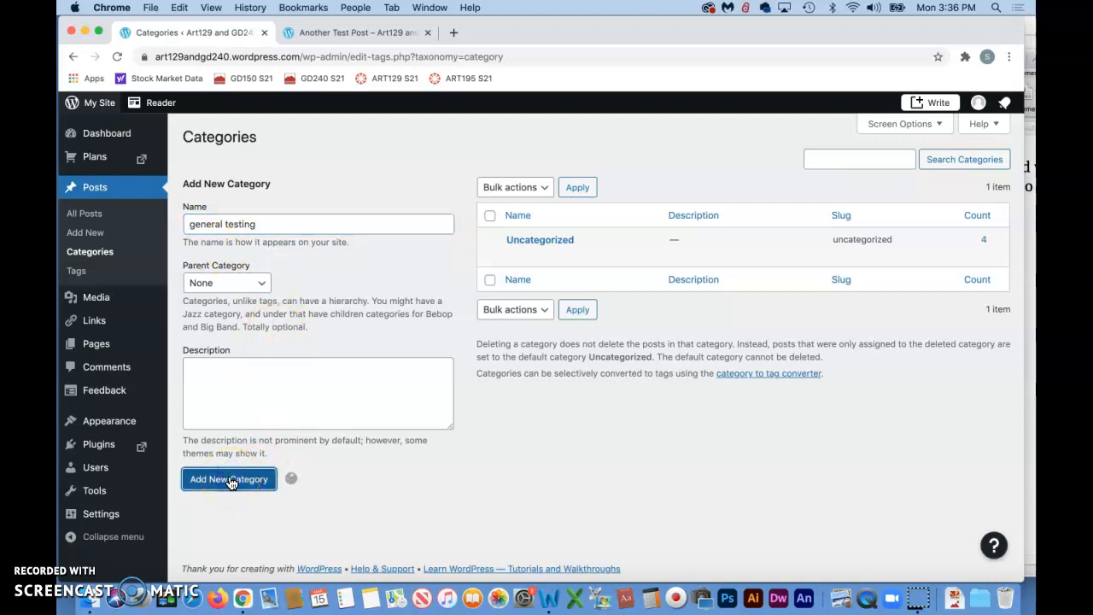
Add a second category named 'image testing'
left_click(198, 225)
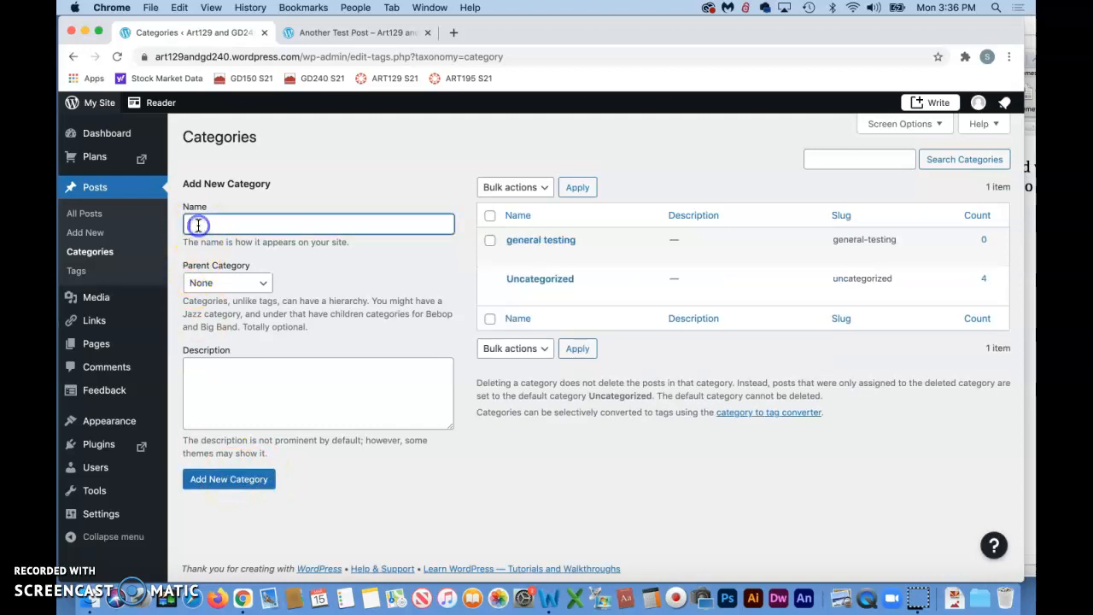
type("ing")
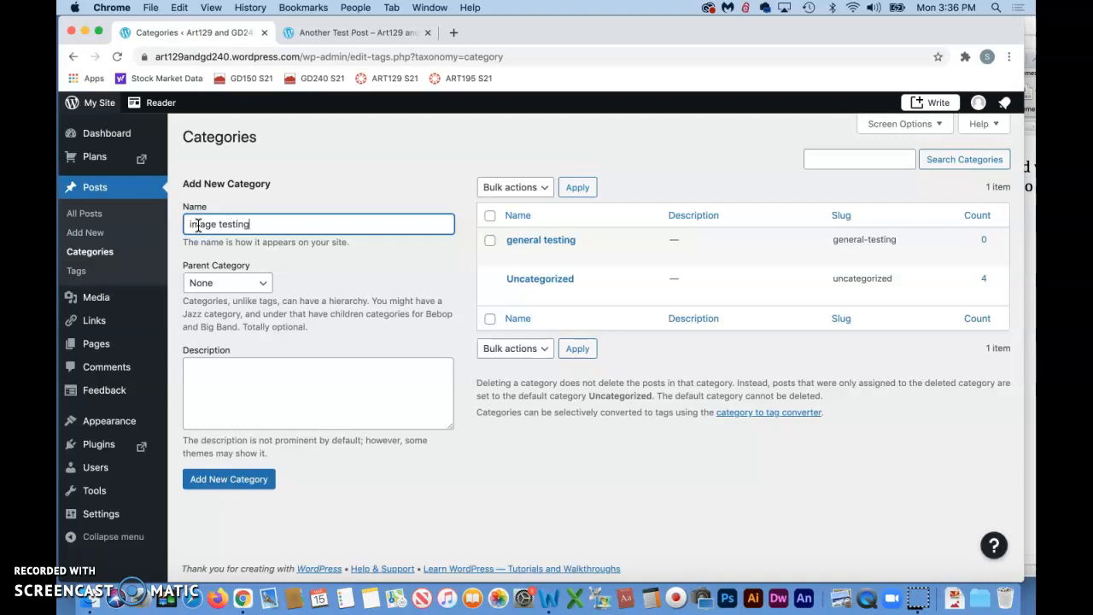
left_click(247, 487)
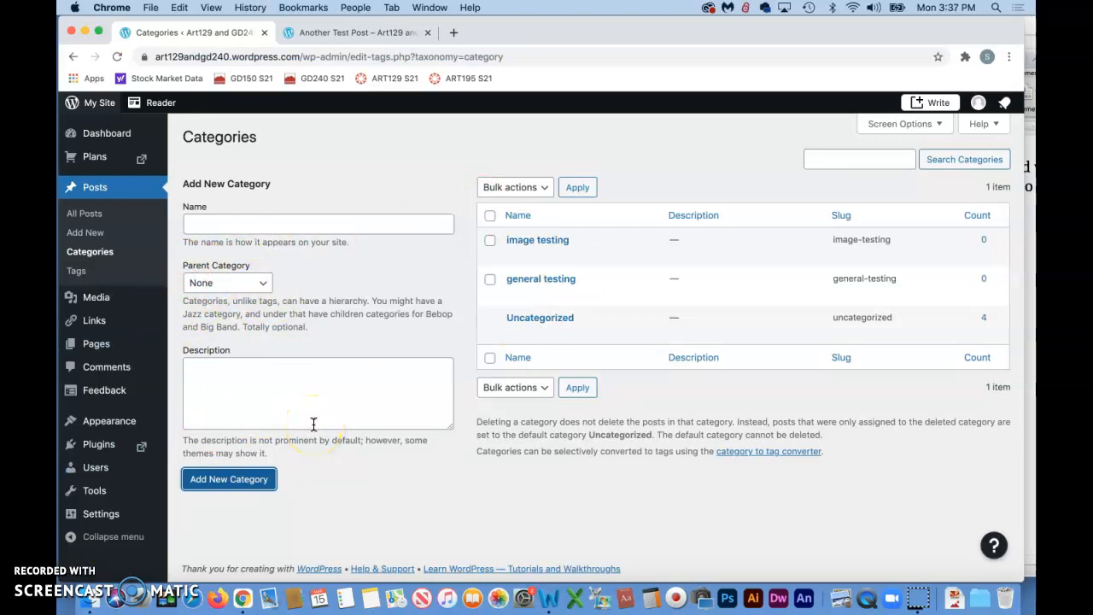
Open the All Posts list in the admin
mouse_move(536, 303)
left_click(85, 546)
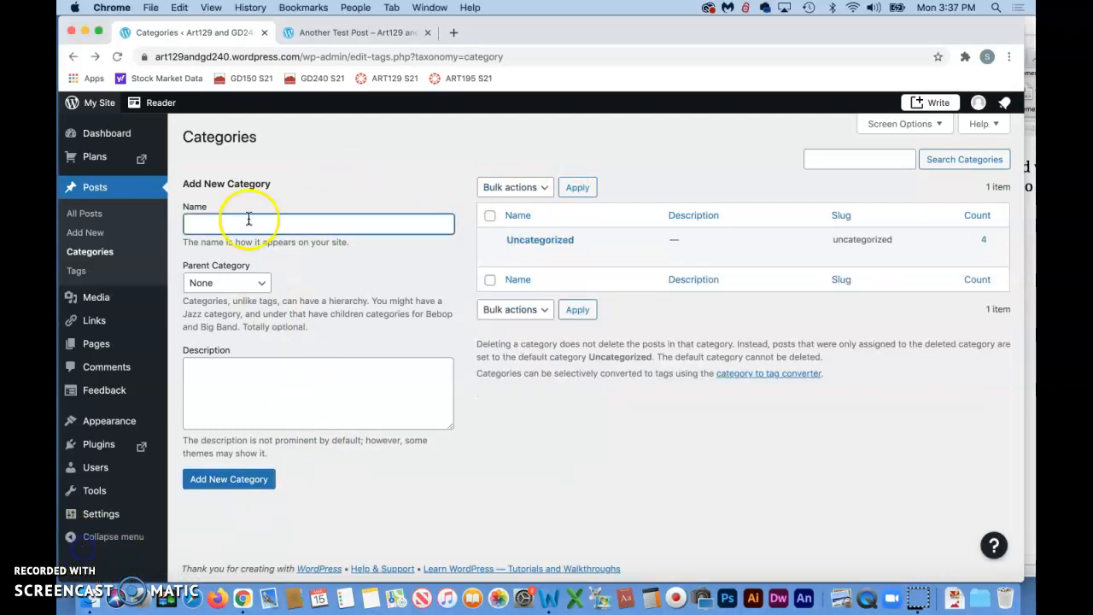
left_click(91, 190)
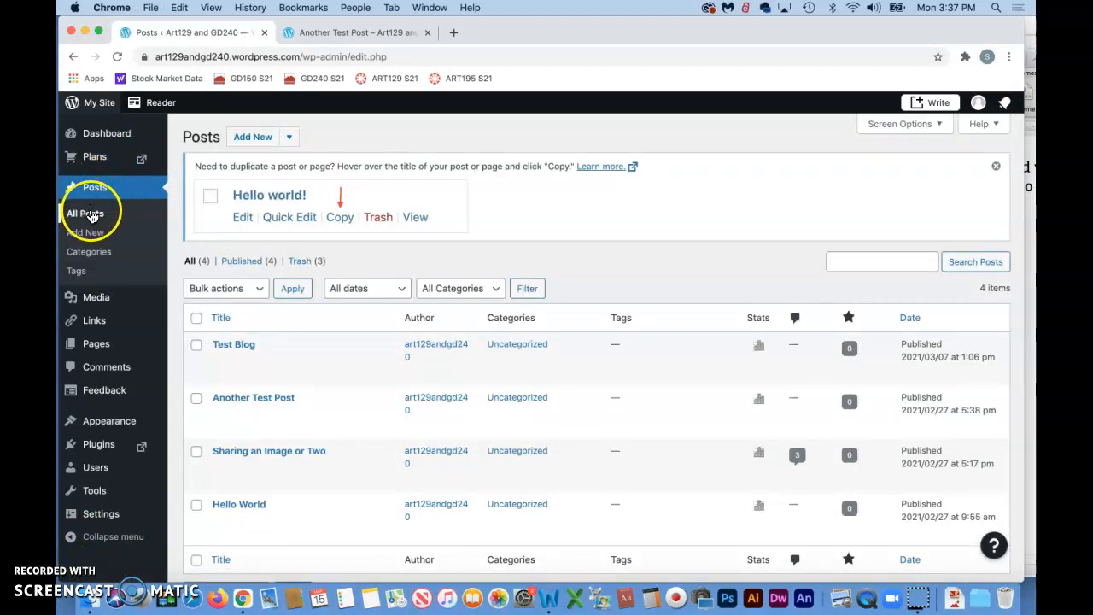
left_click(94, 215)
scroll(396, 437, "down", 2)
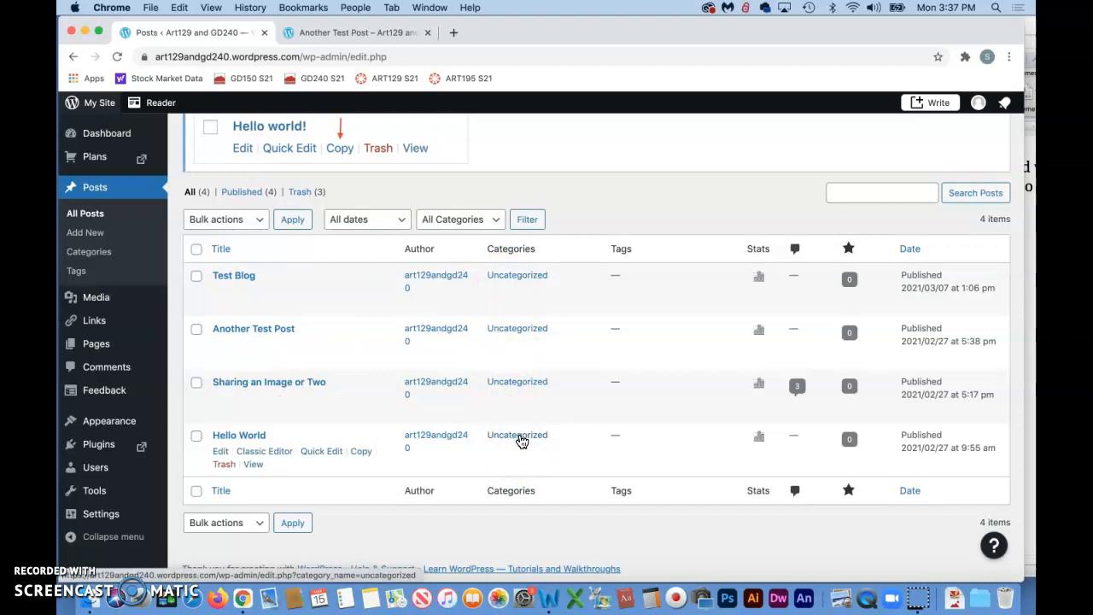
Quick-edit 'Hello World' to replace Uncategorized with the general testing category and update it
left_click(261, 443)
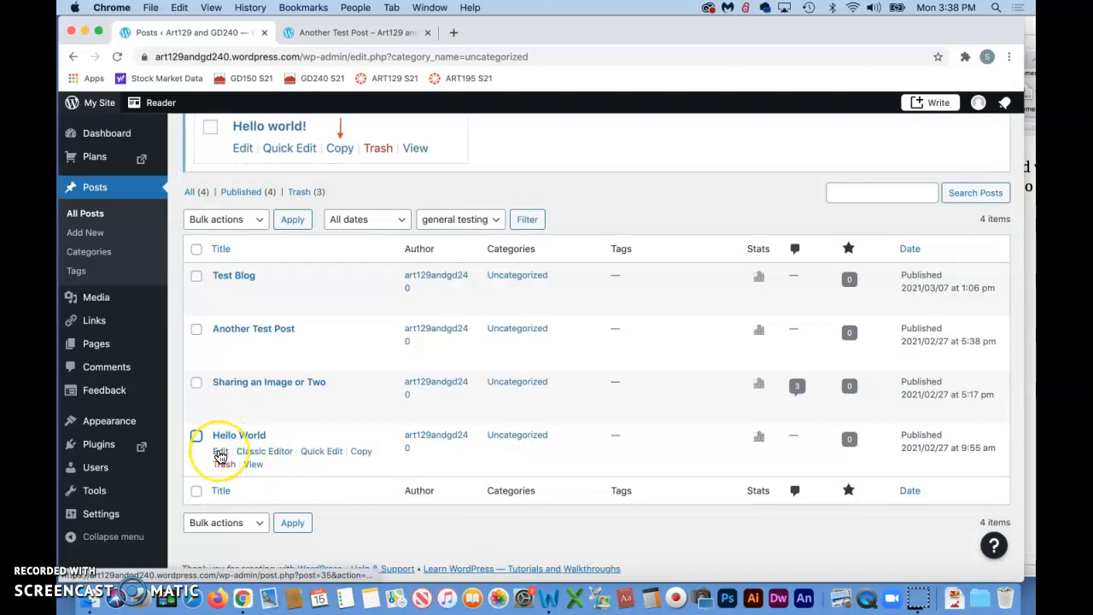
left_click(323, 451)
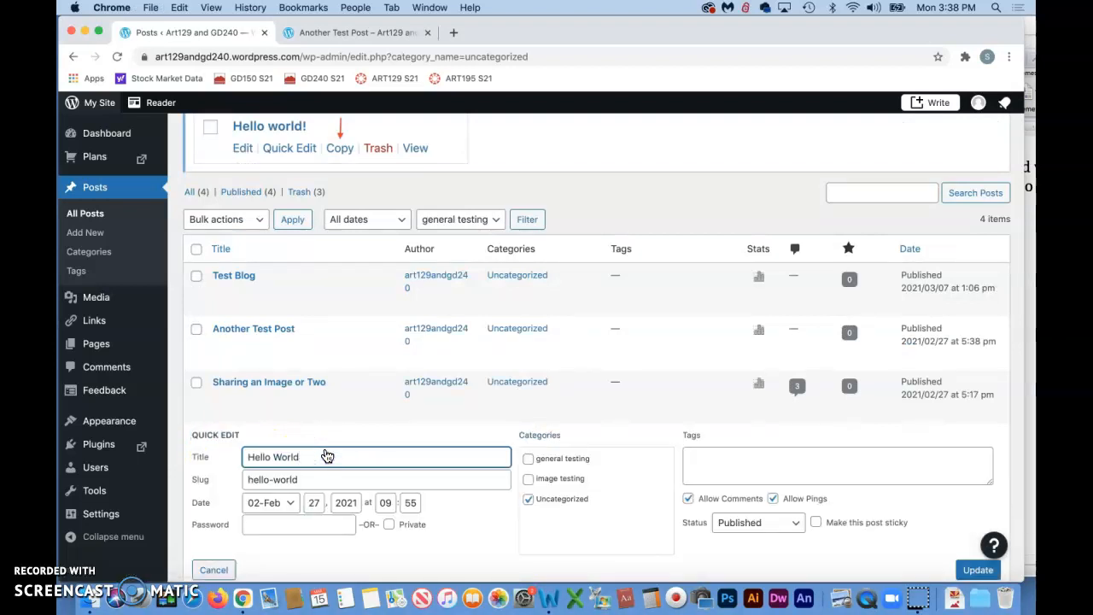
scroll(327, 456, "down", 3)
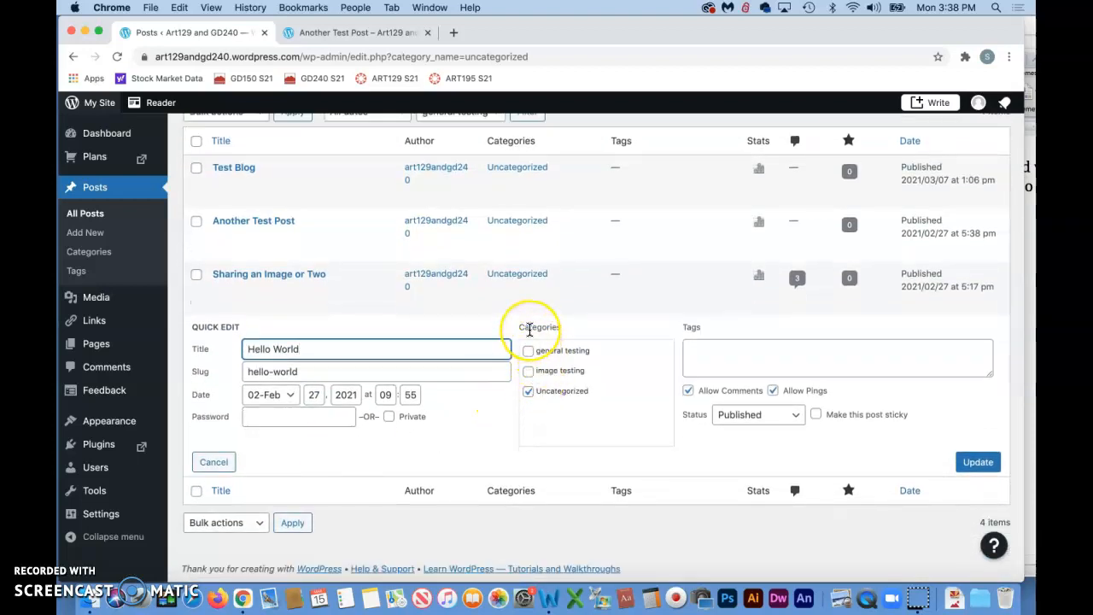
left_click(529, 392)
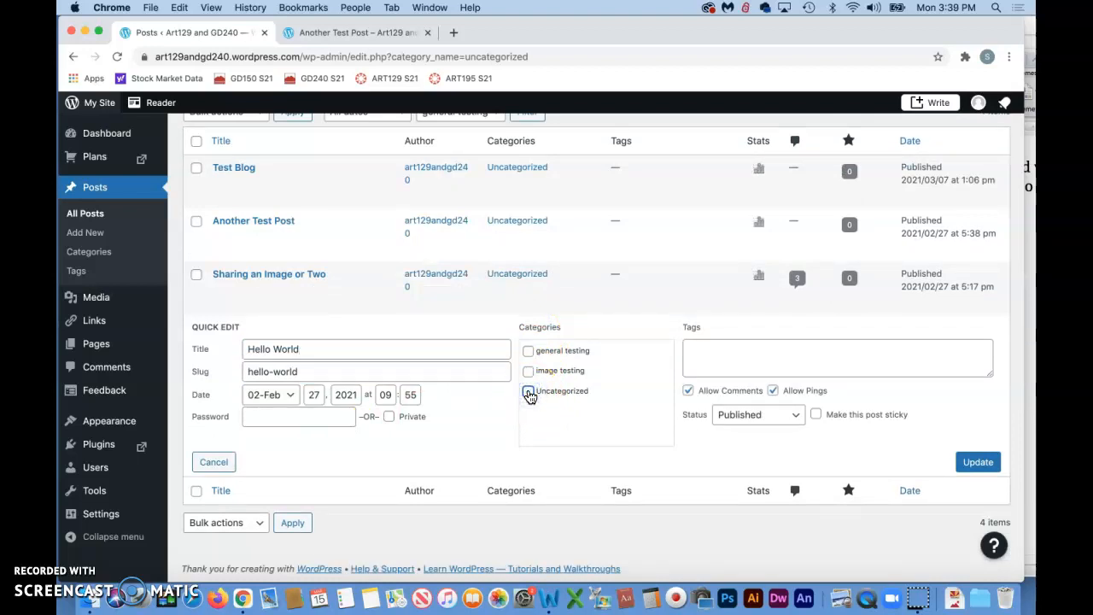
left_click(528, 351)
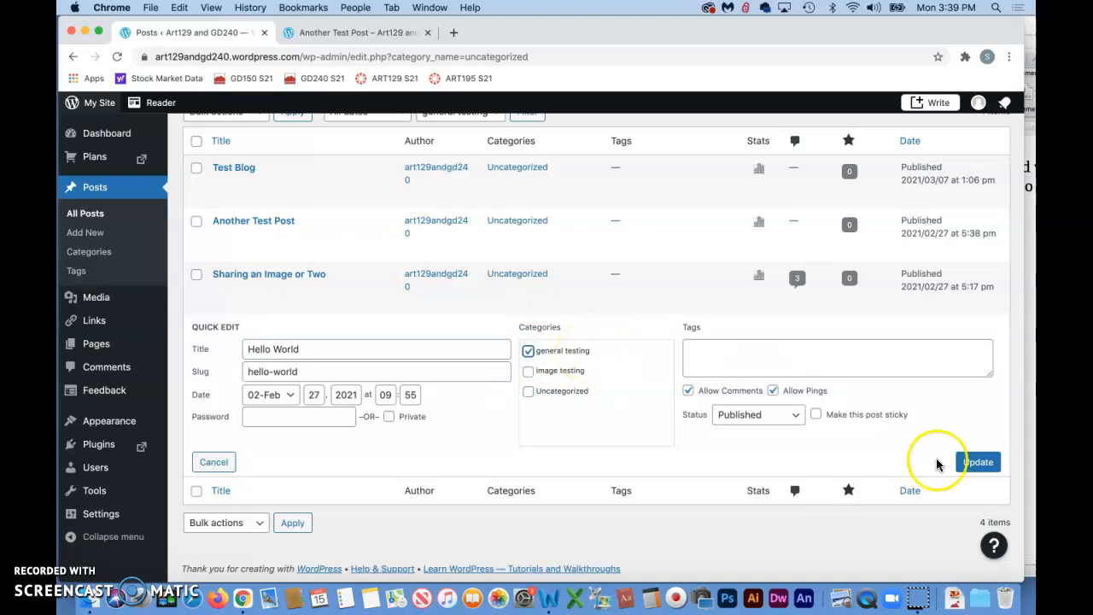
left_click(979, 462)
Quick-edit 'Sharing an Image or Two' to replace Uncategorized with the image testing category and update it
left_click(622, 413)
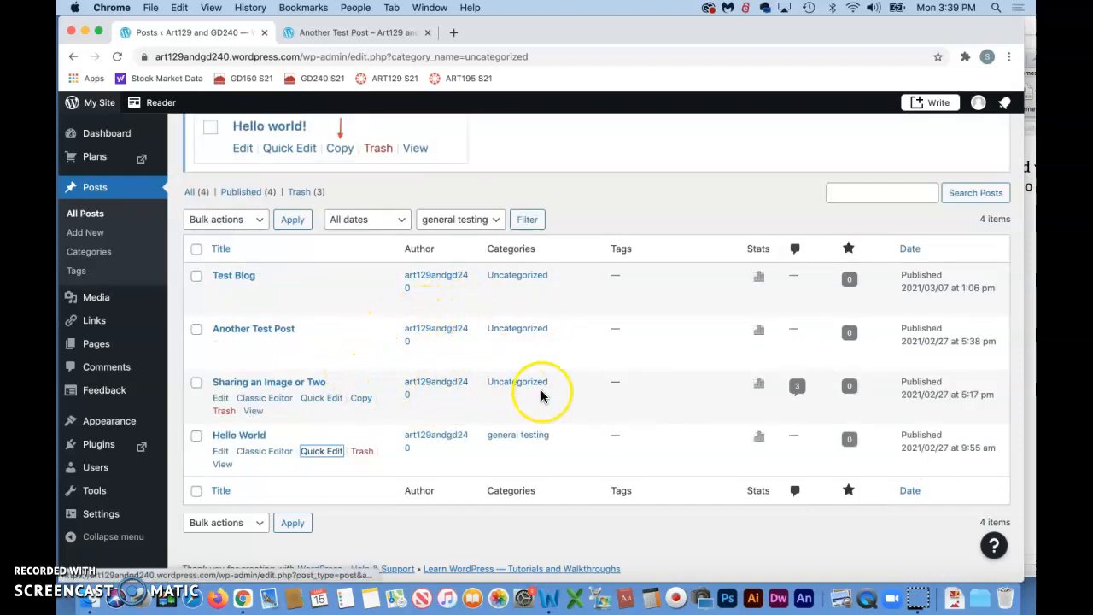
left_click(317, 403)
left_click(528, 445)
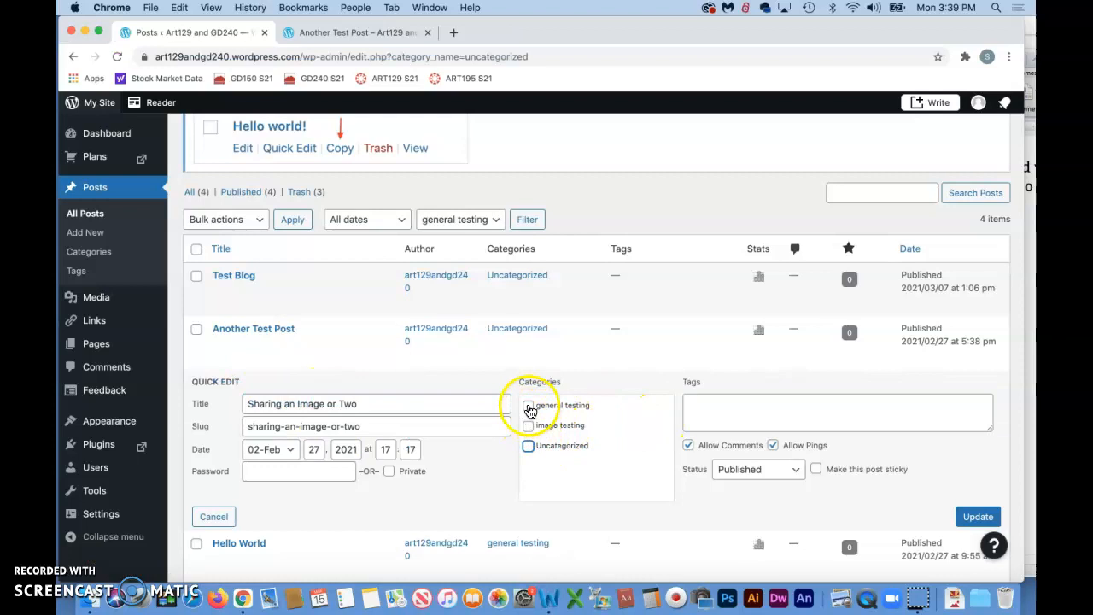
left_click(529, 425)
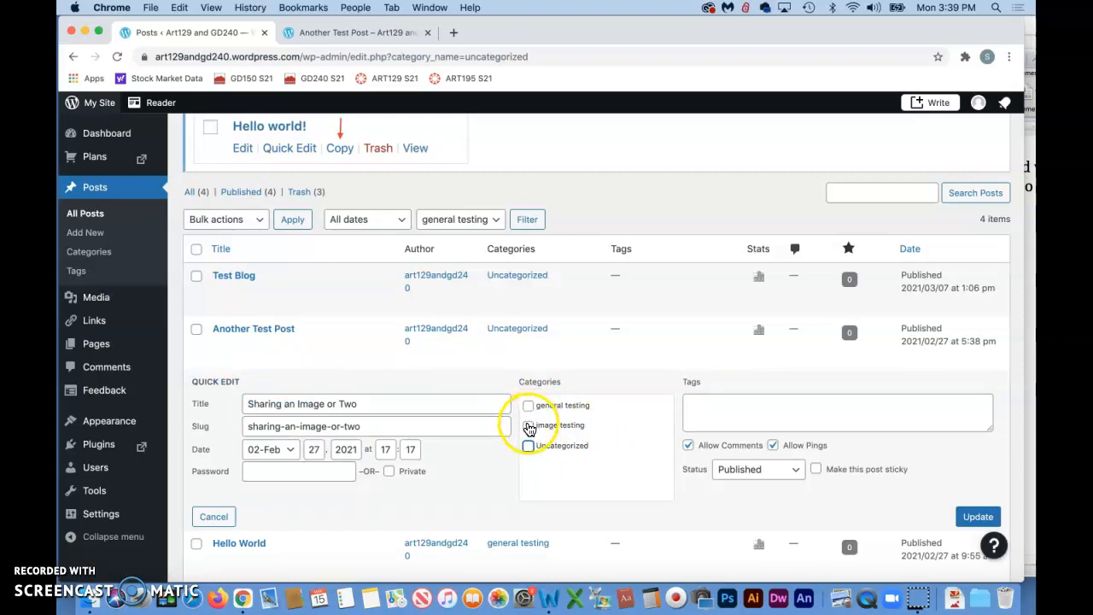
left_click(977, 517)
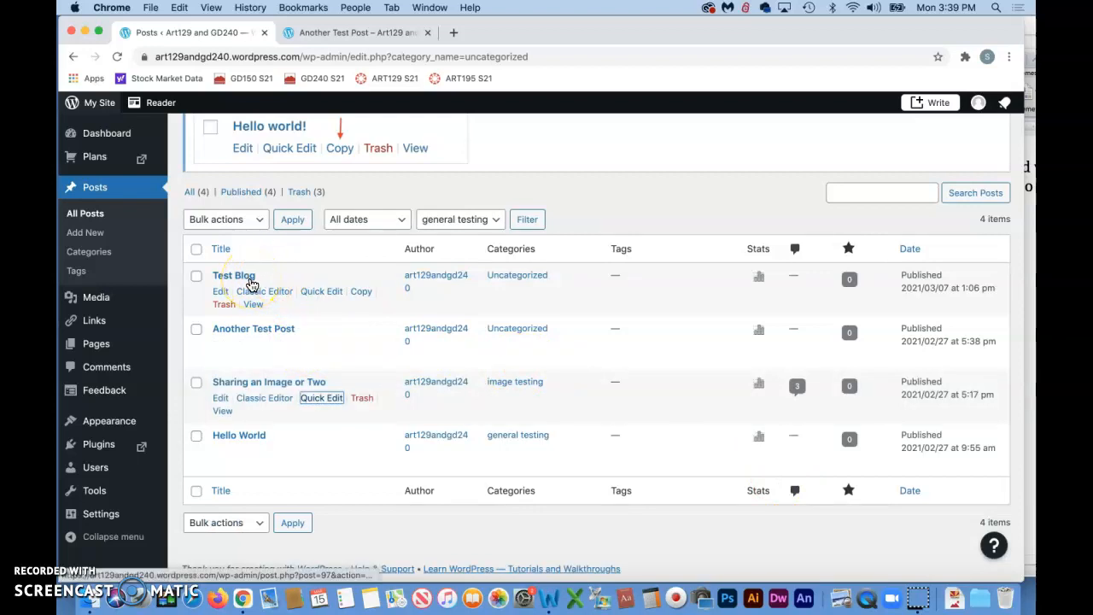
Quick-edit 'Test Blog' to use both general testing and image testing instead of Uncategorized, and update it
left_click(321, 291)
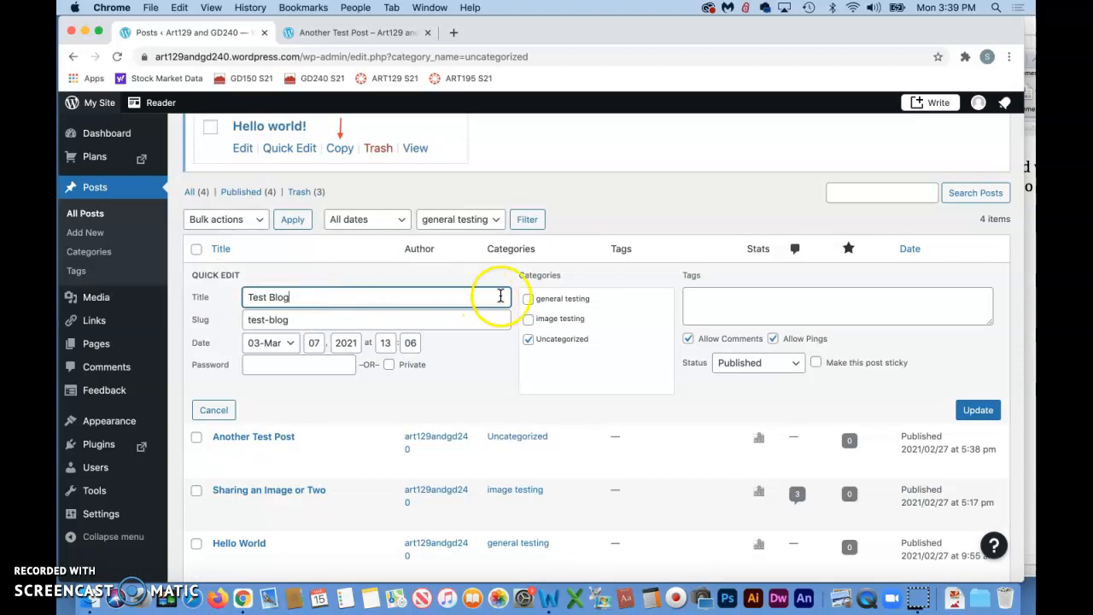
left_click(528, 299)
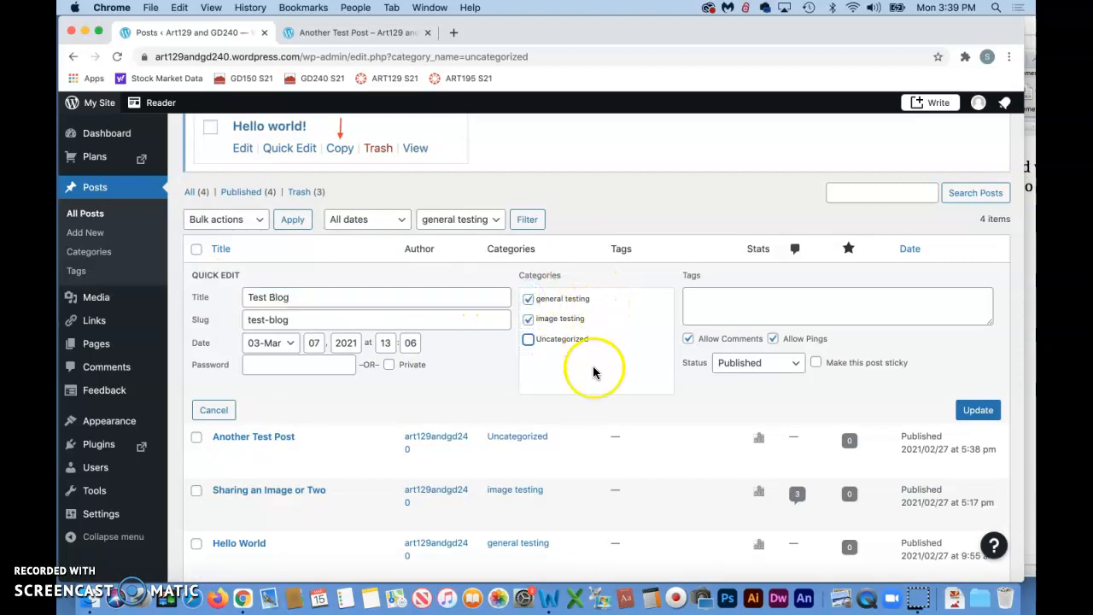
left_click(974, 412)
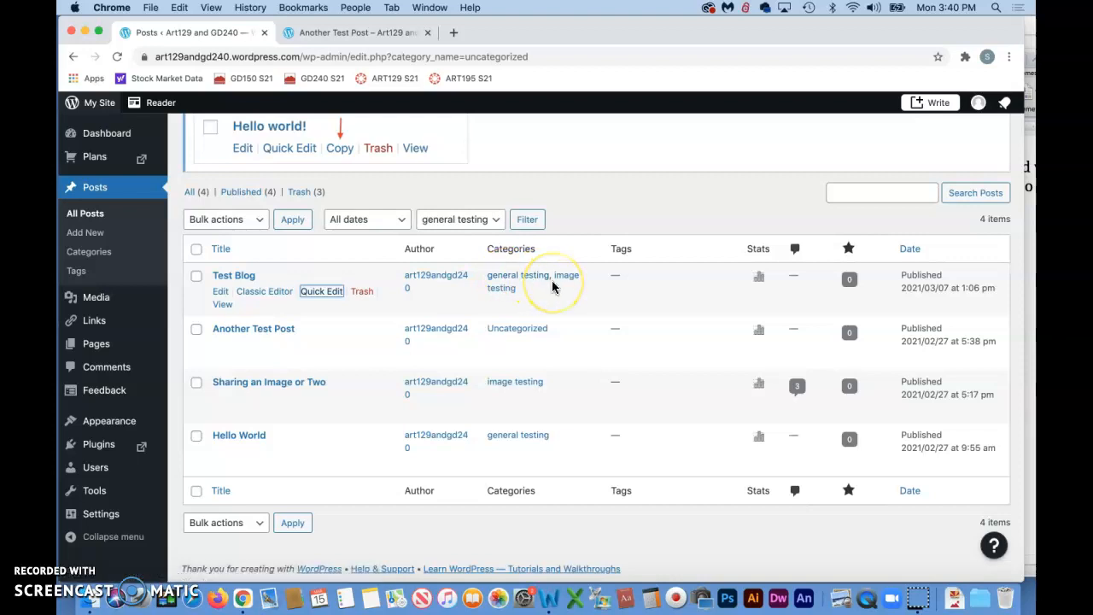
left_click(481, 220)
mouse_move(96, 541)
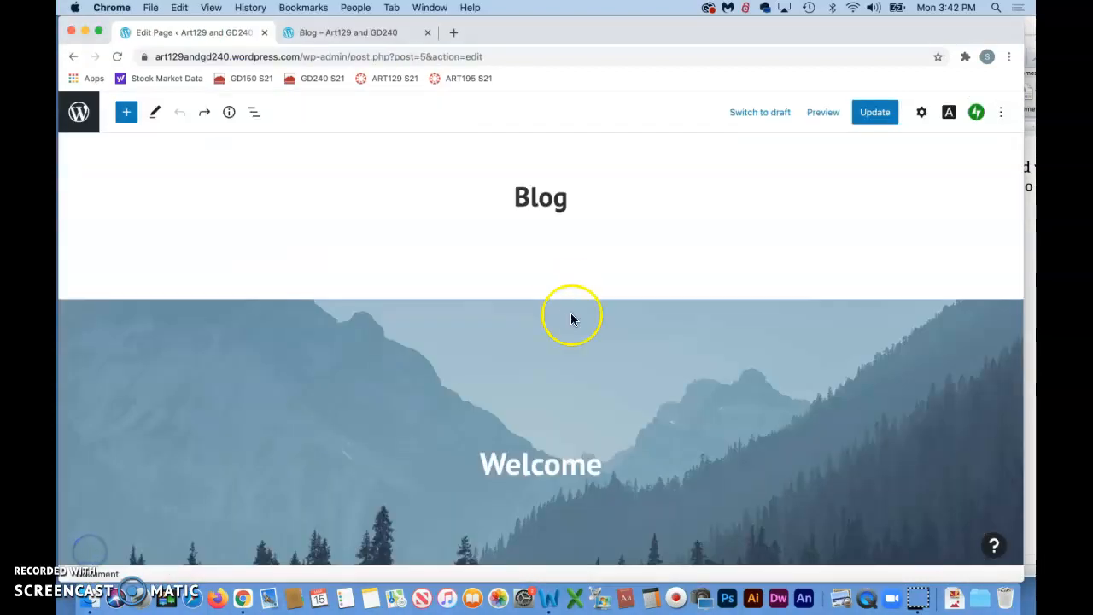
Delete the Welcome cover image block from the Blog page in the editor
scroll(190, 228, "down", 2)
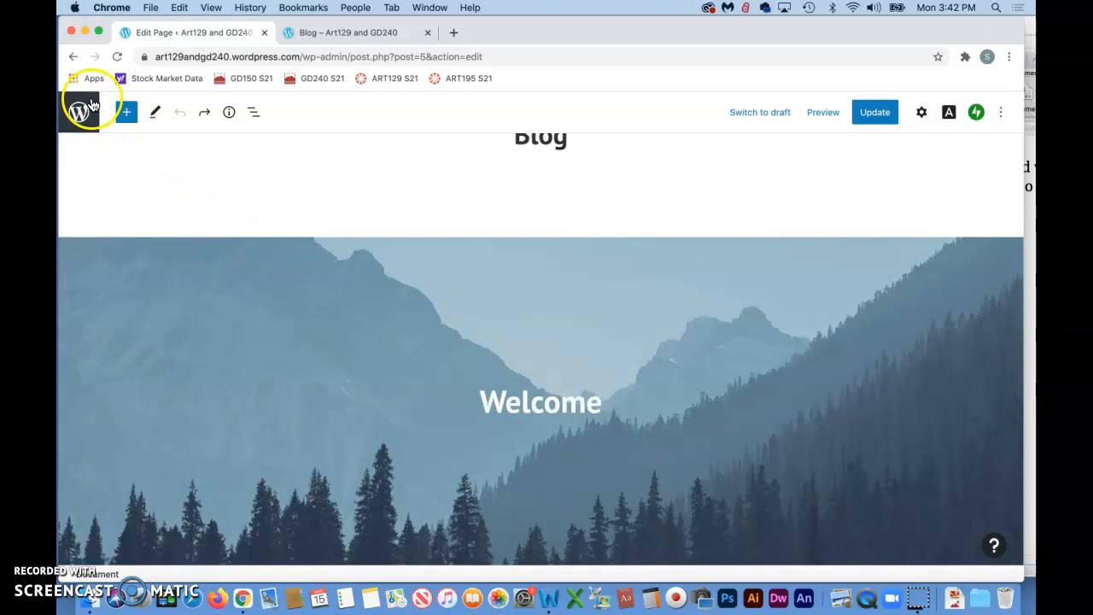
left_click(562, 311)
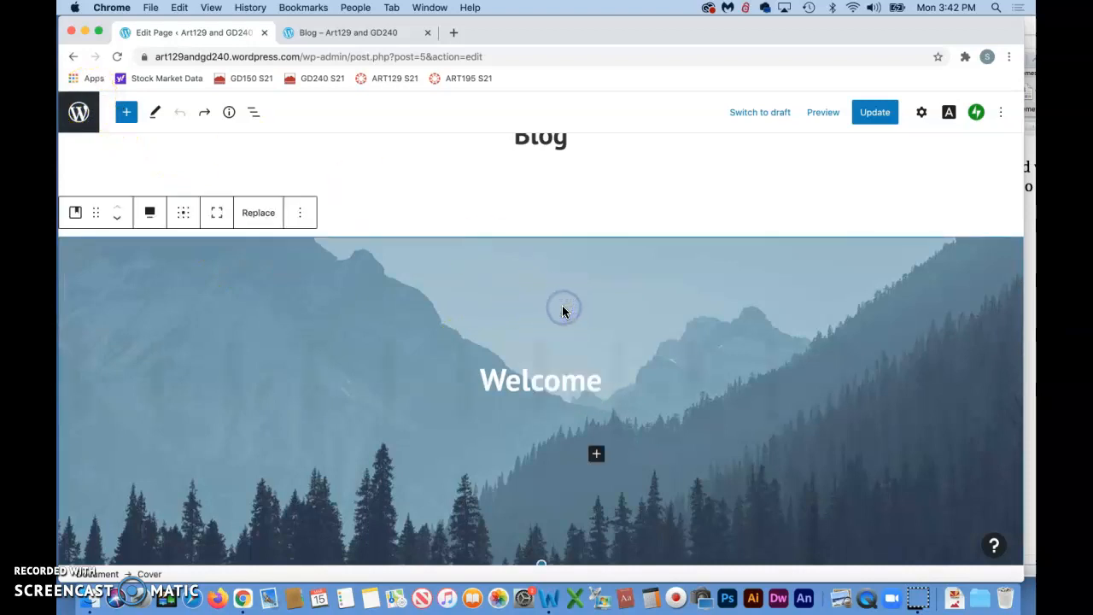
left_click(575, 326)
key("Delete")
left_click(567, 317)
scroll(568, 317, "up", 2)
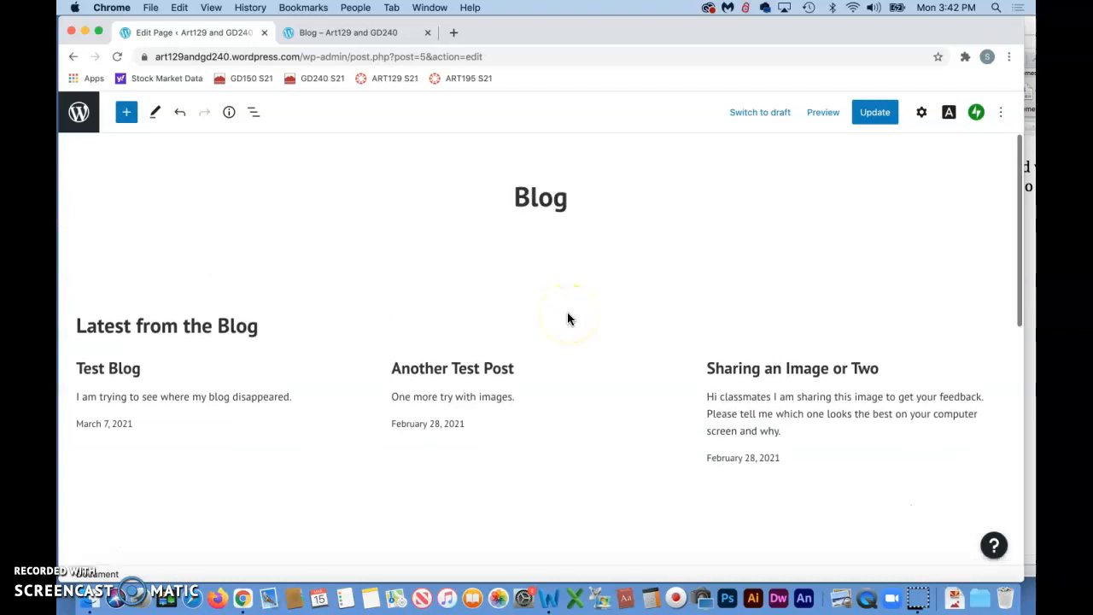
Add a Categories block beneath the Blog page title and update the page
left_click(573, 199)
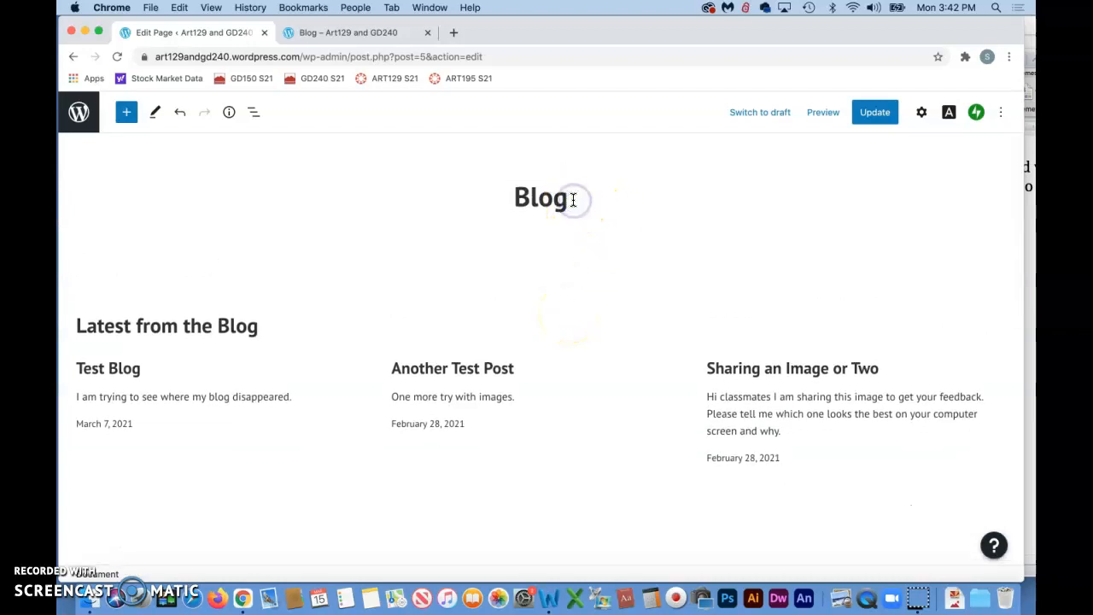
key("Return")
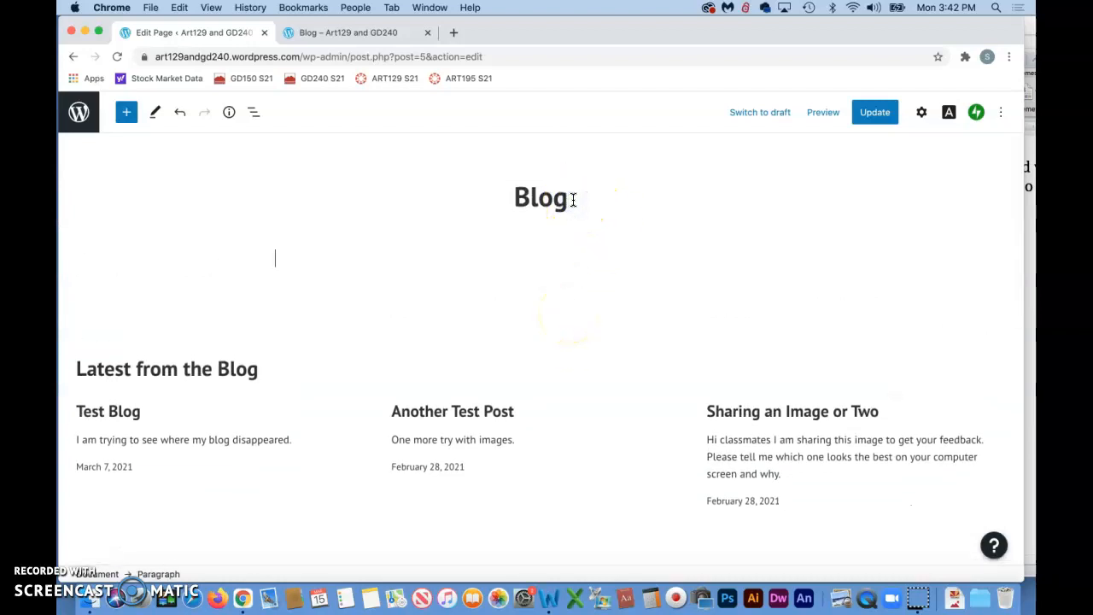
left_click(128, 114)
scroll(129, 378, "down", 5)
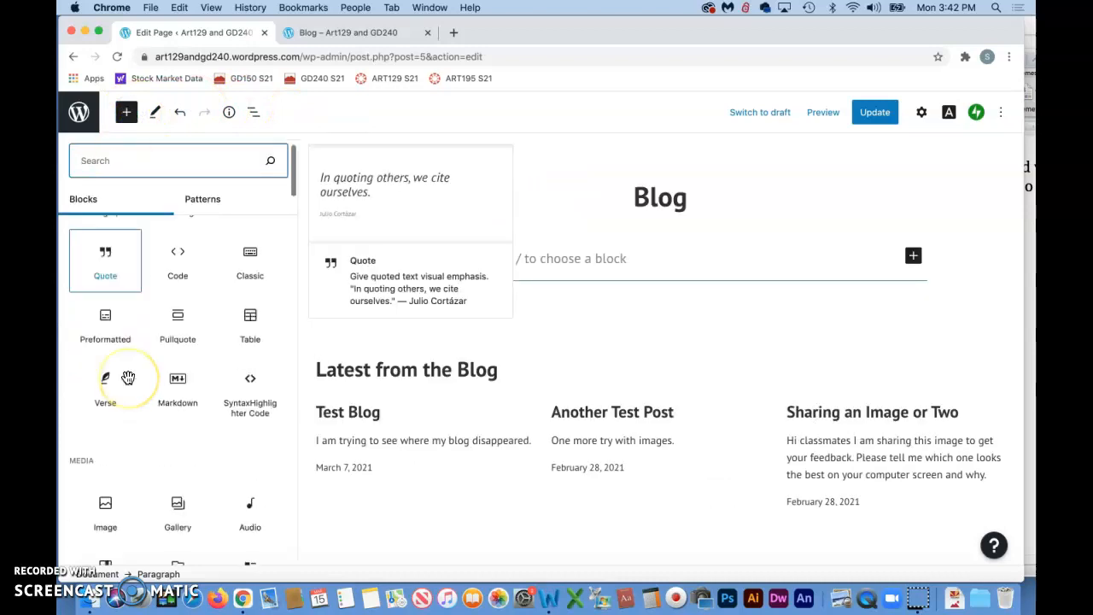
scroll(127, 379, "down", 10)
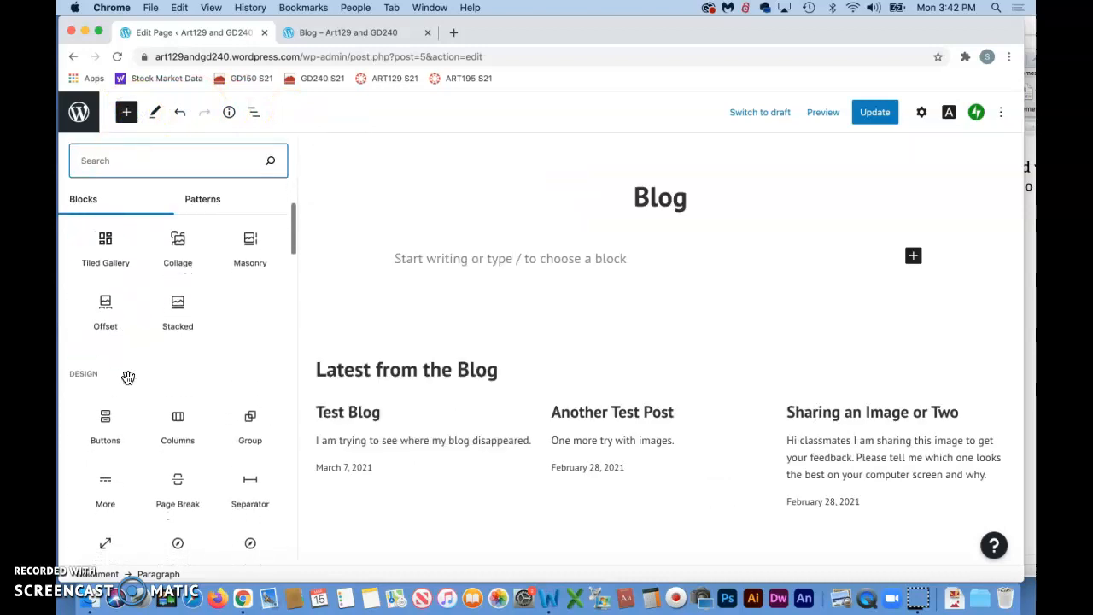
scroll(127, 378, "down", 5)
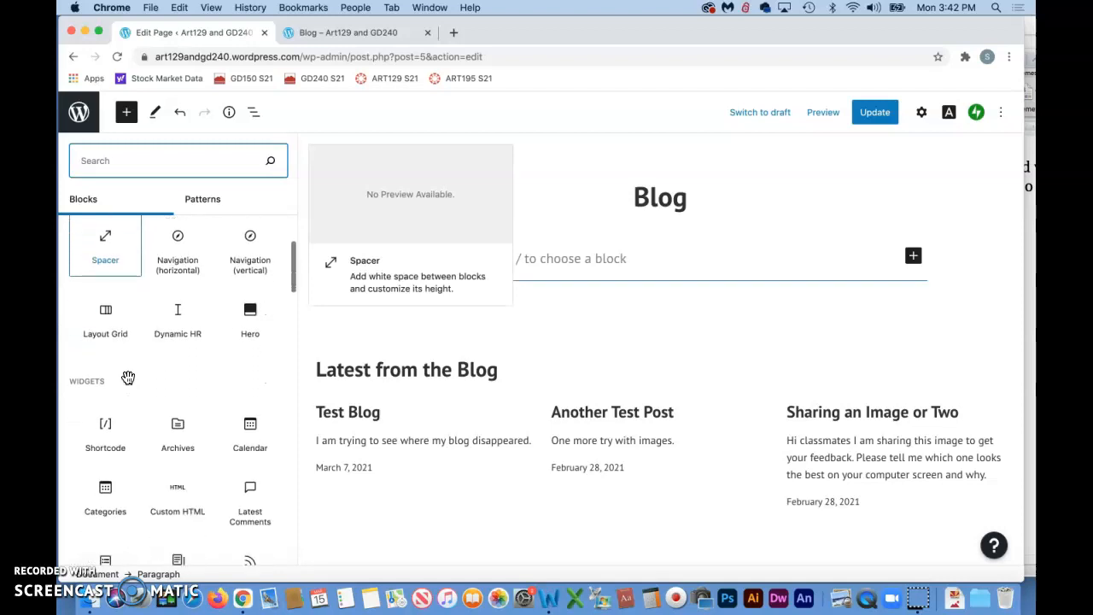
scroll(127, 378, "down", 5)
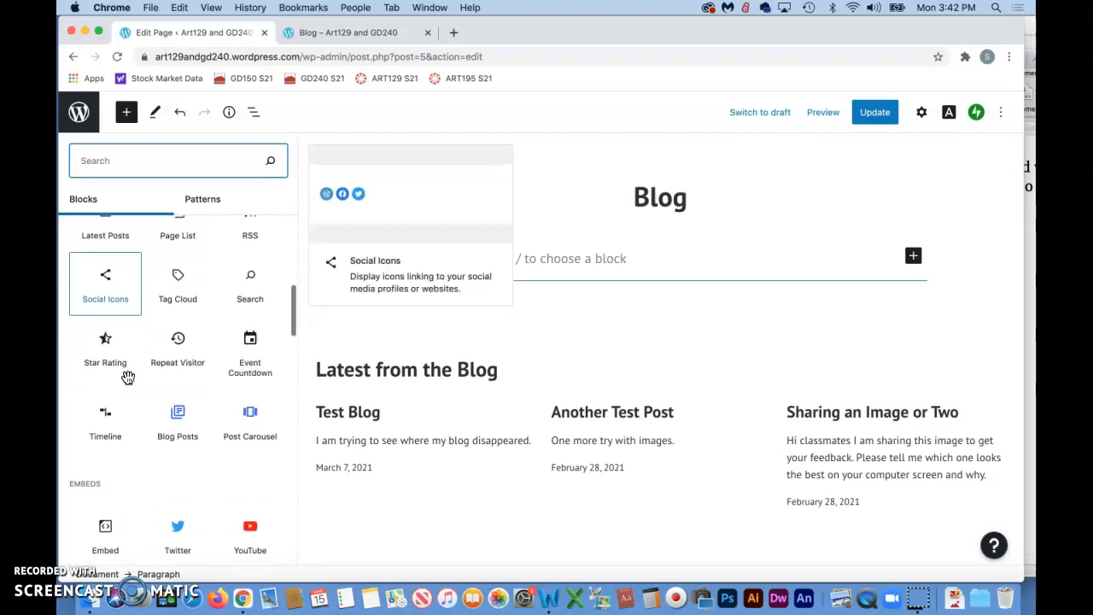
scroll(128, 379, "down", 5)
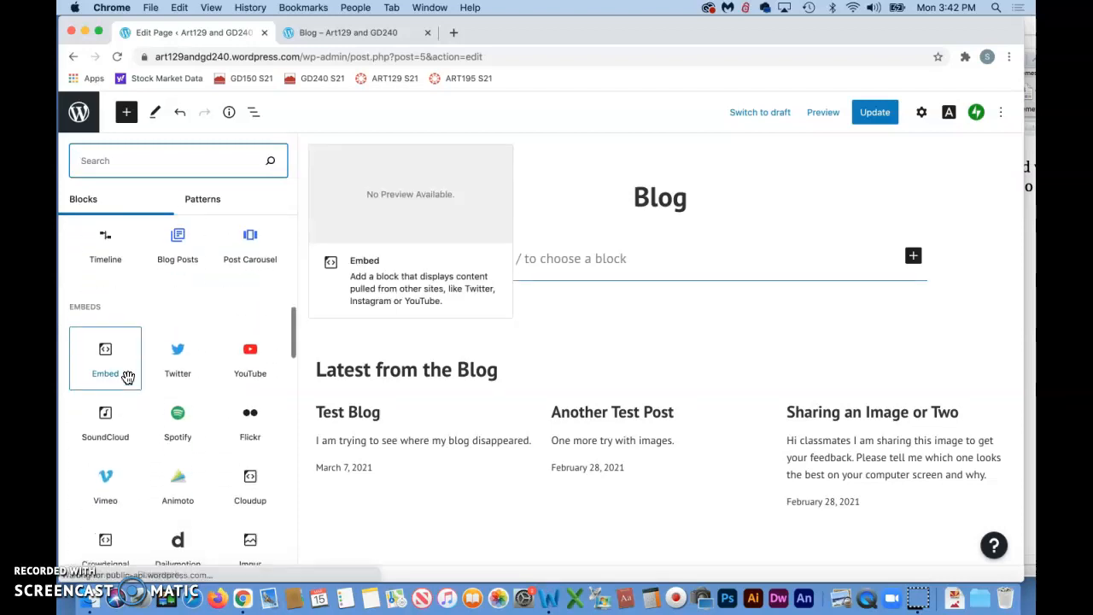
scroll(128, 378, "down", 5)
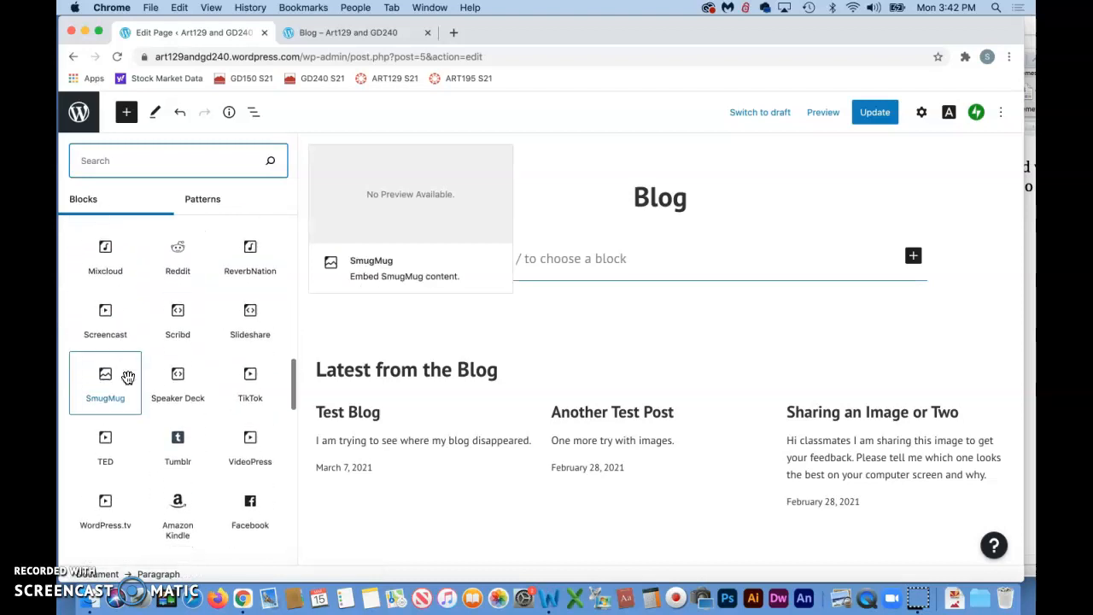
scroll(128, 379, "down", 4)
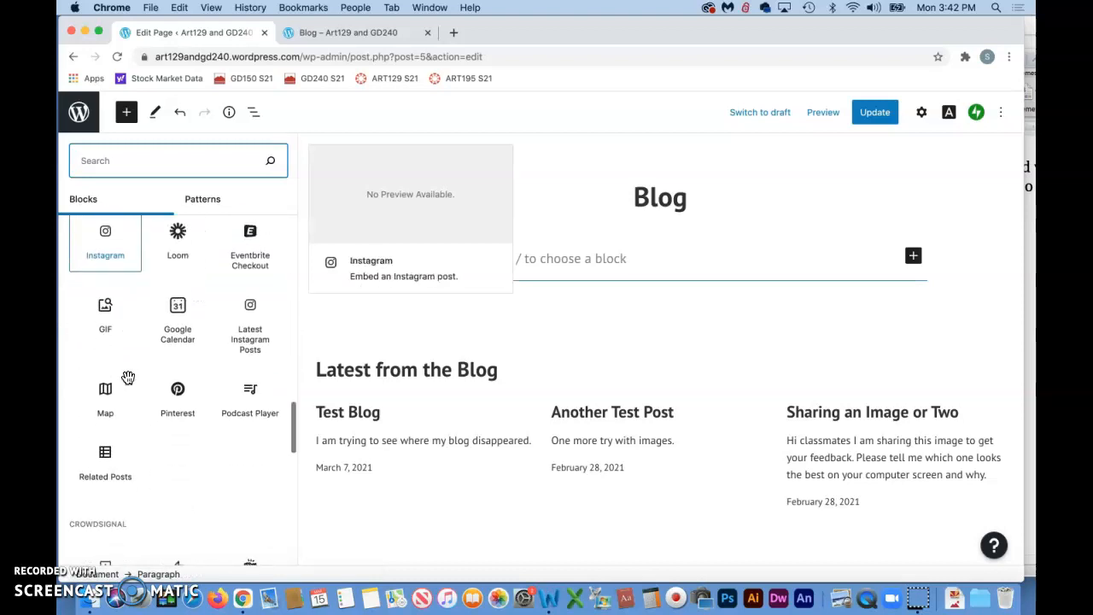
scroll(127, 379, "down", 2)
scroll(128, 376, "up", 2)
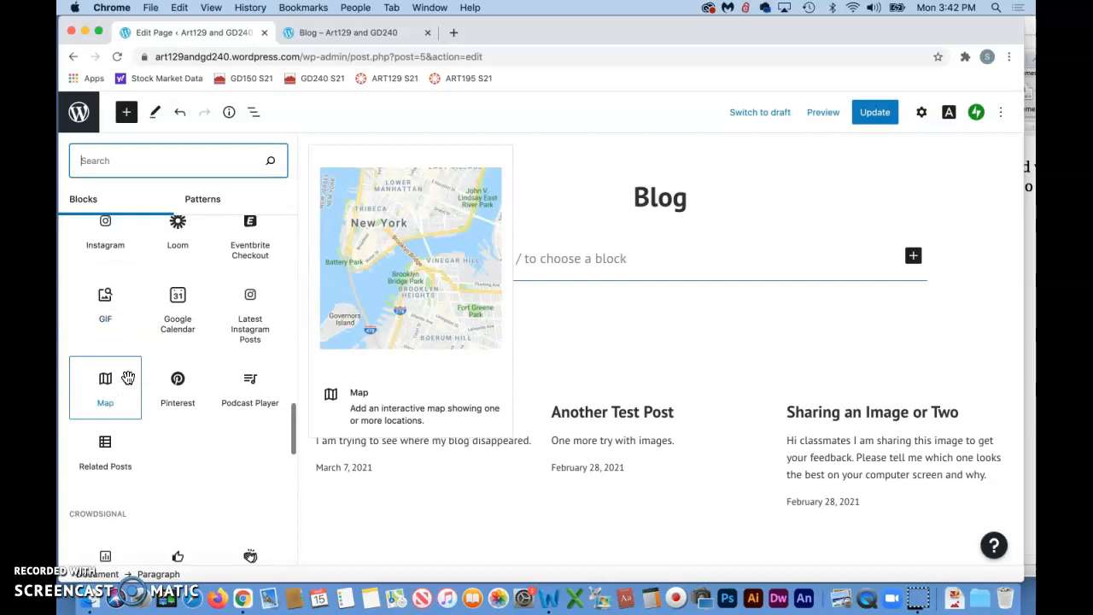
left_click(85, 555)
scroll(76, 342, "up", 10)
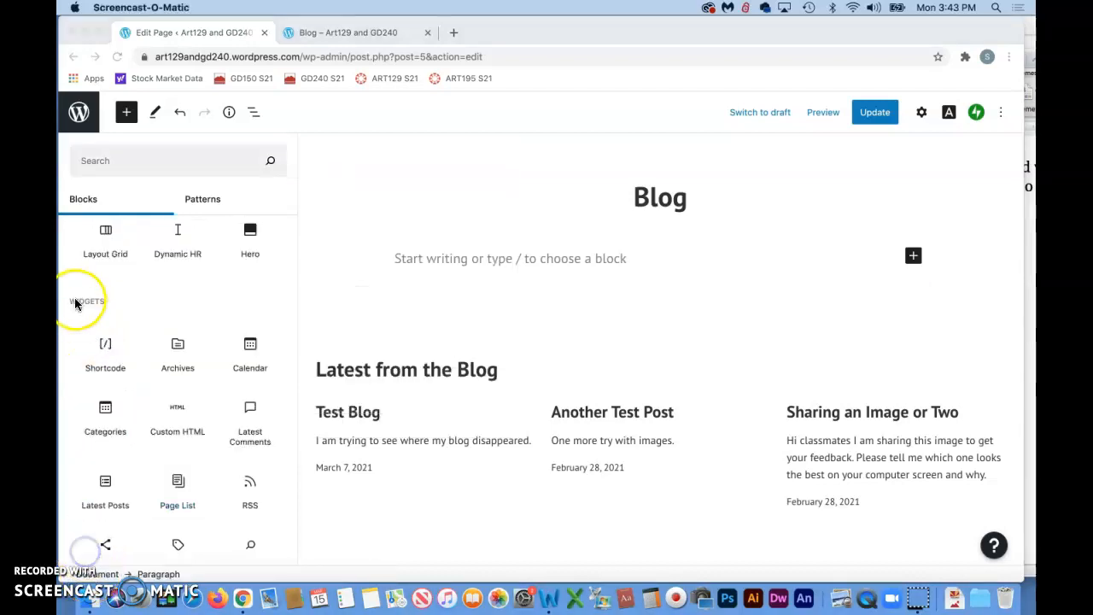
left_click(109, 421)
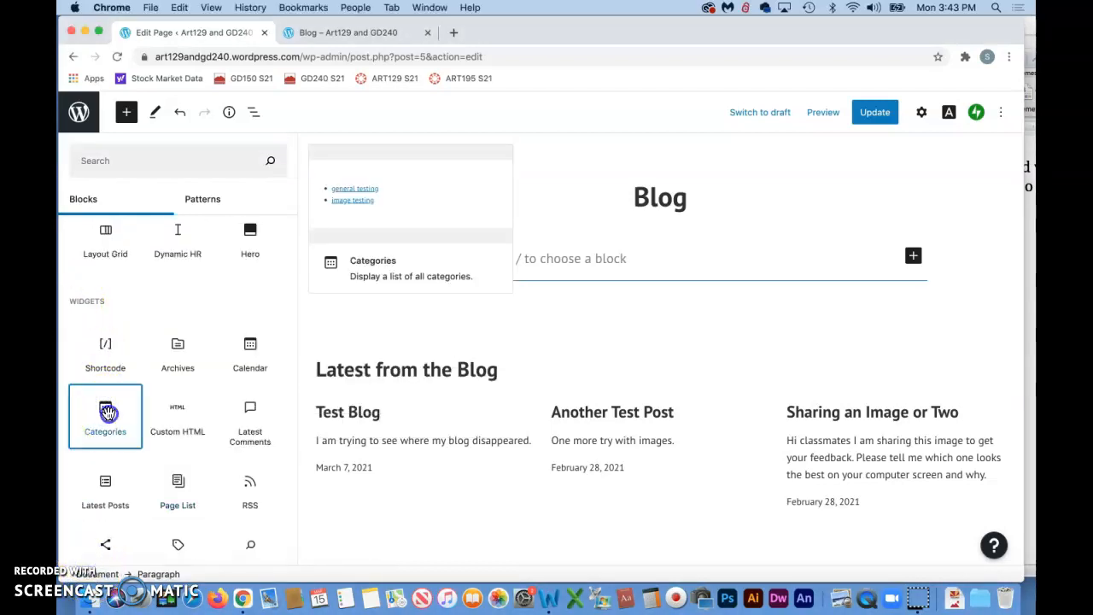
left_click(105, 414)
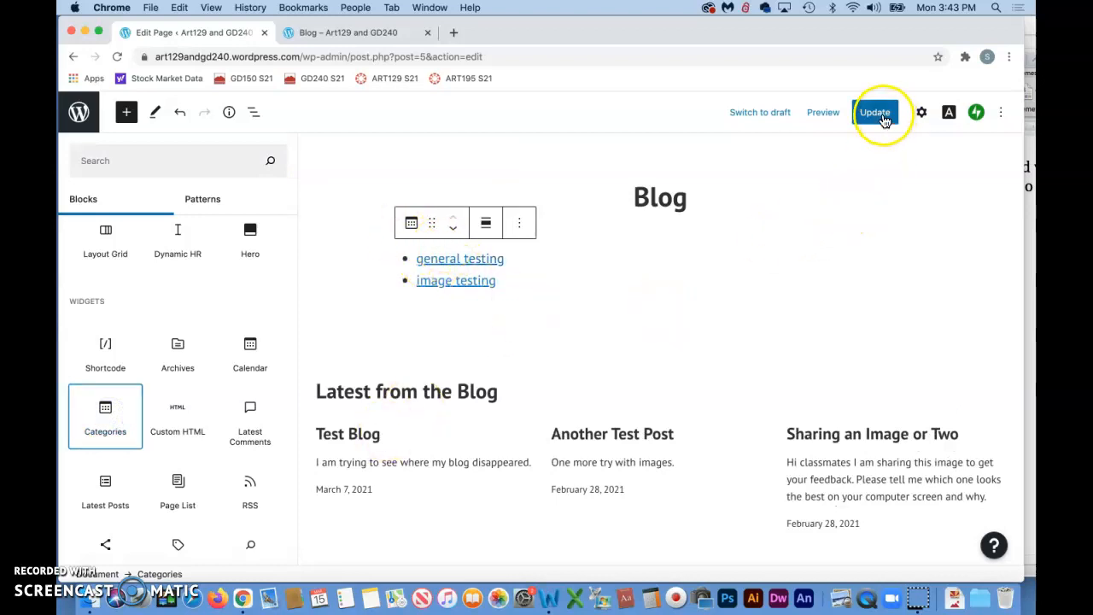
left_click(875, 112)
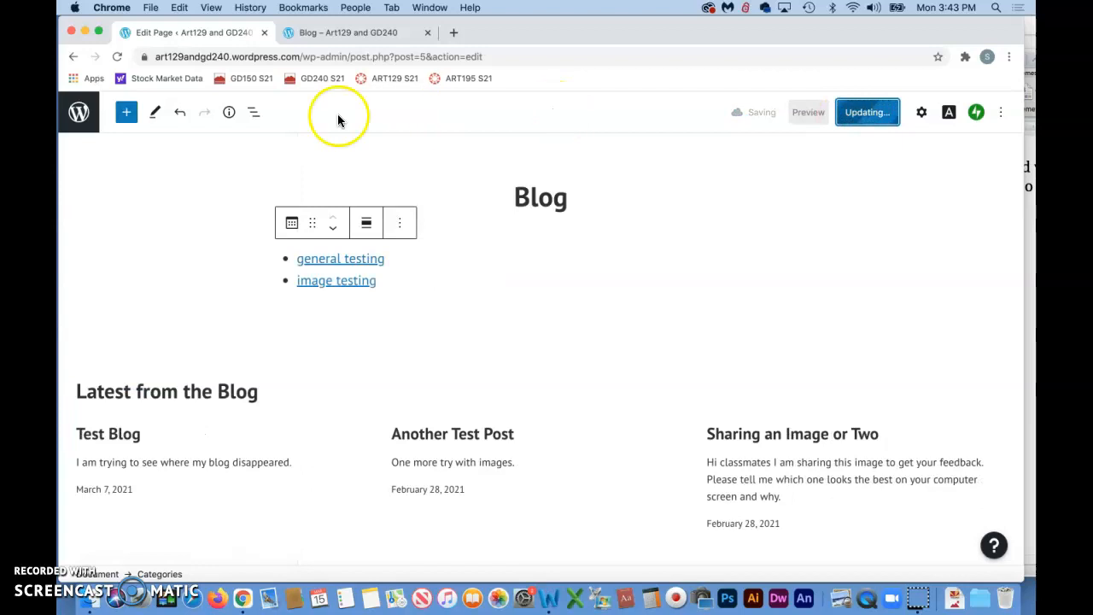
Reload the live Blog page, check the category list, and open the general testing category archive
left_click(358, 32)
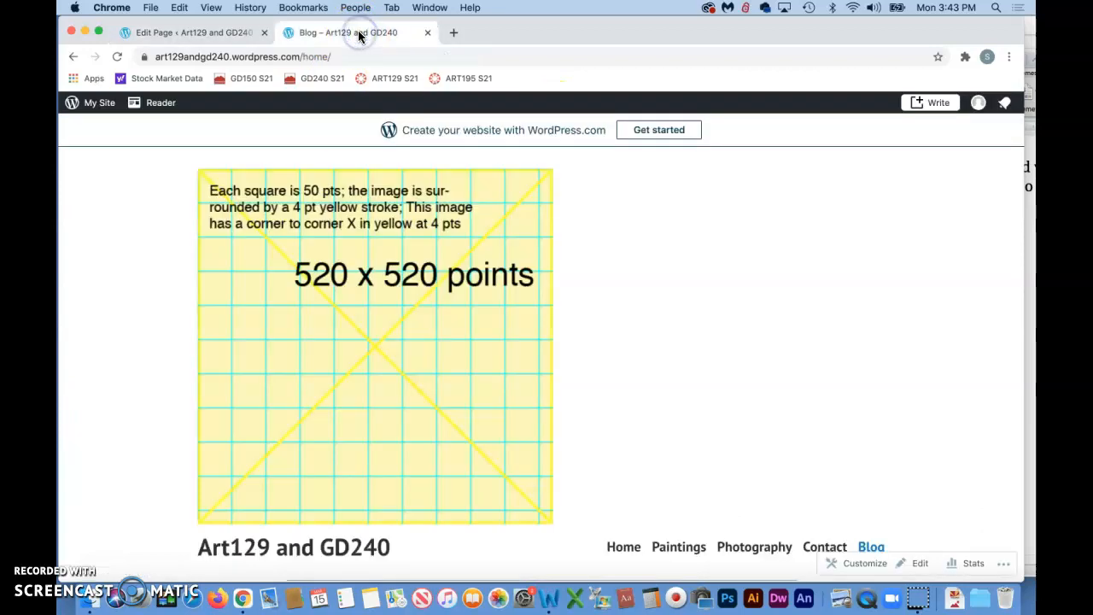
left_click(115, 58)
left_click(640, 360)
scroll(640, 360, "down", 1)
left_click(849, 505)
scroll(723, 415, "up", 3)
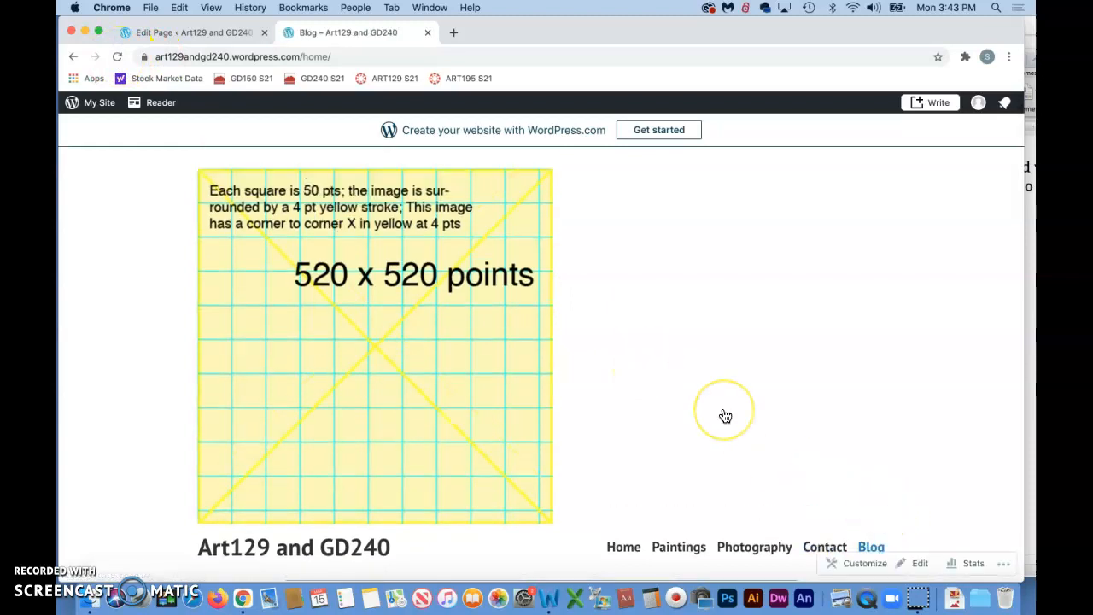
scroll(723, 415, "up", 5)
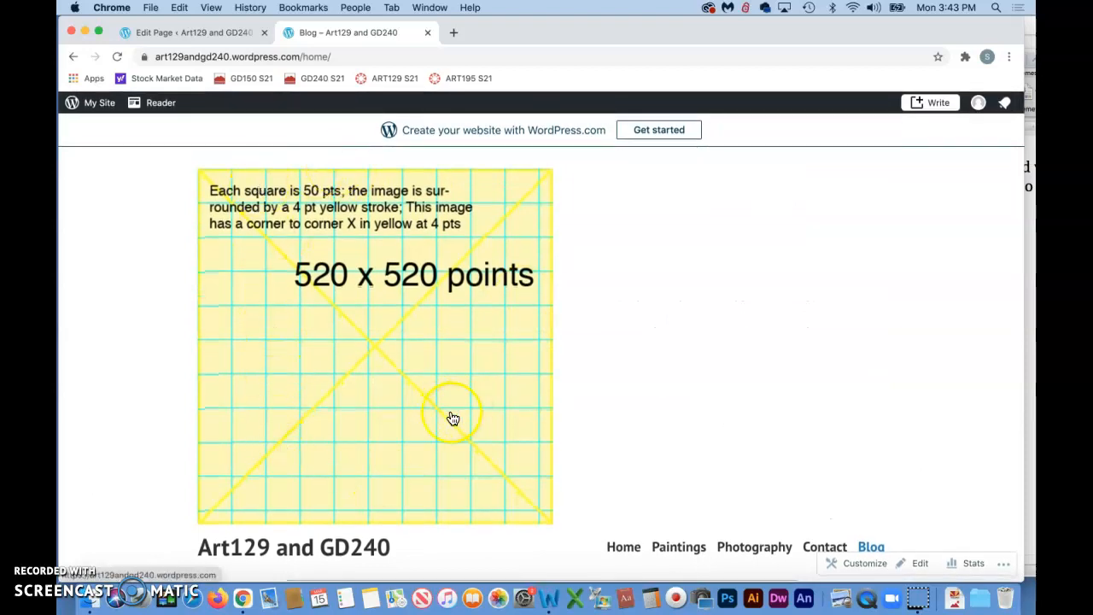
scroll(577, 488, "down", 10)
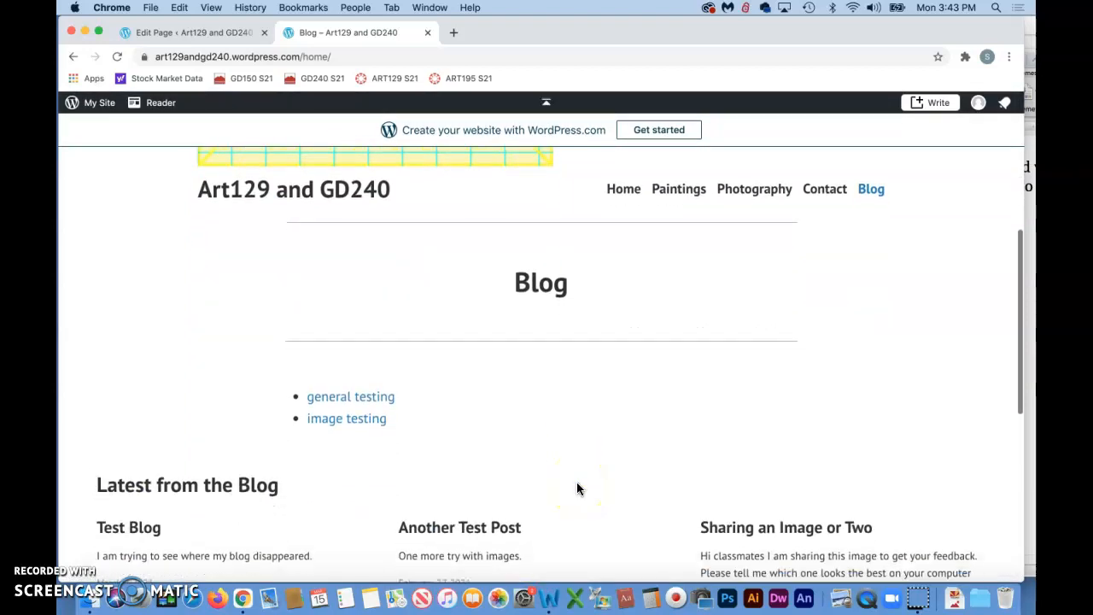
scroll(369, 356, "down", 2)
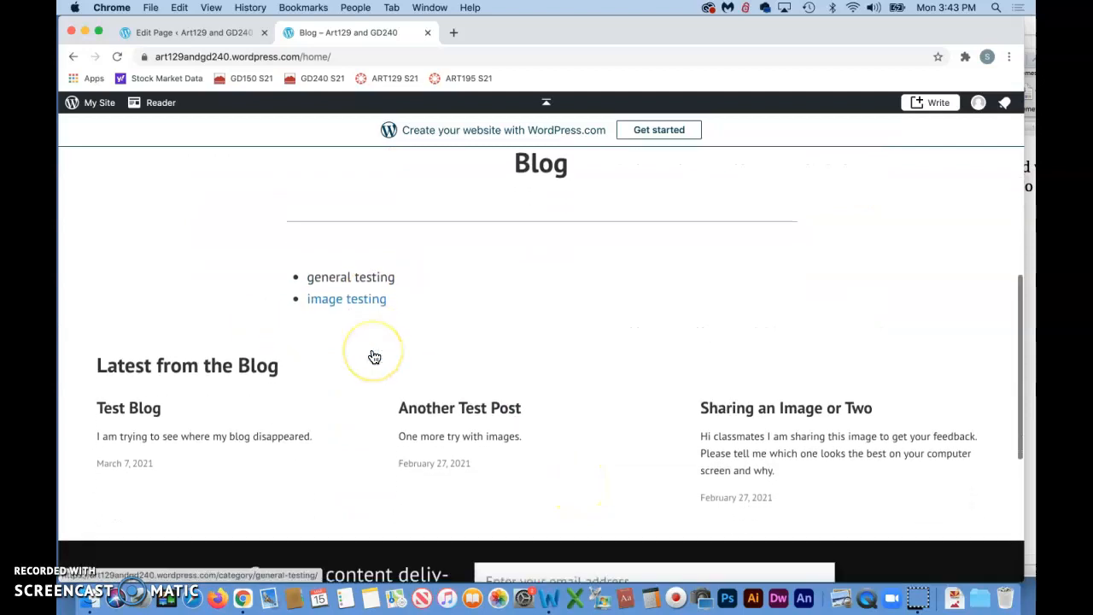
left_click(336, 260)
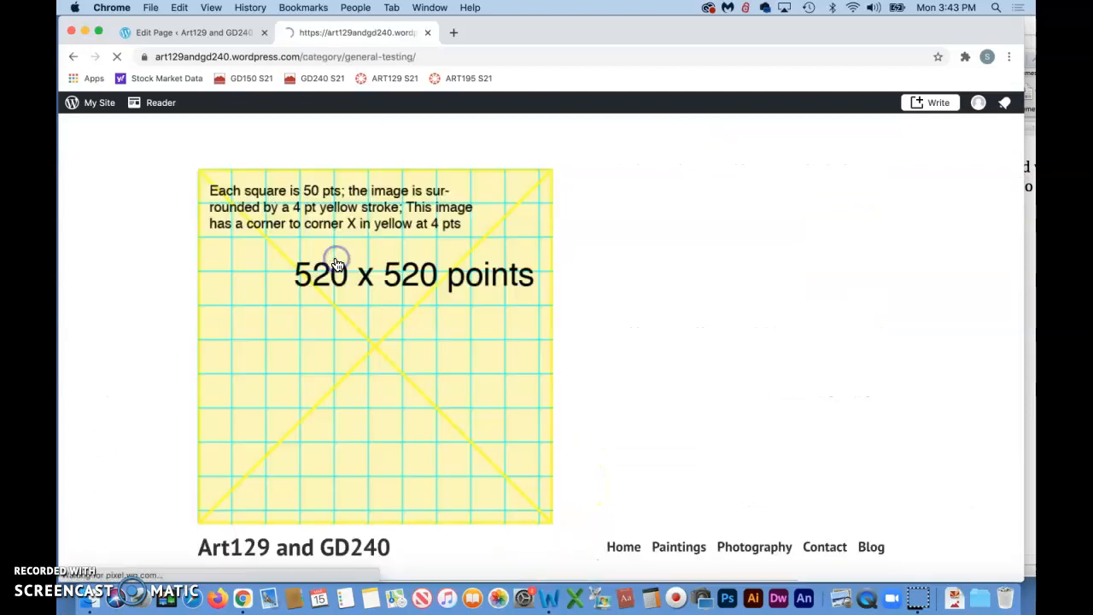
scroll(351, 310, "down", 5)
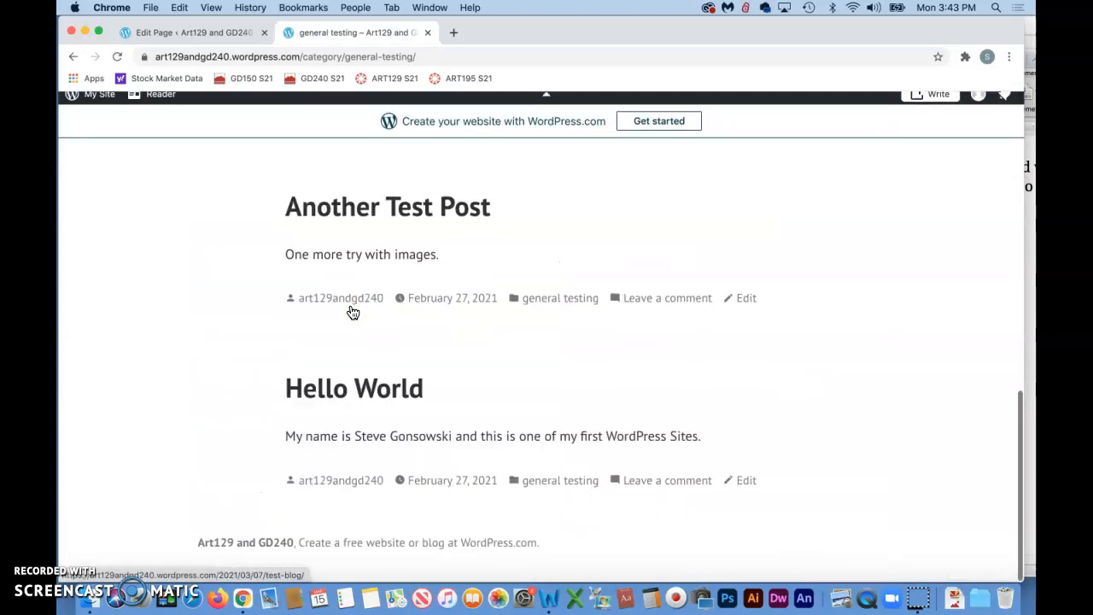
scroll(353, 313, "up", 5)
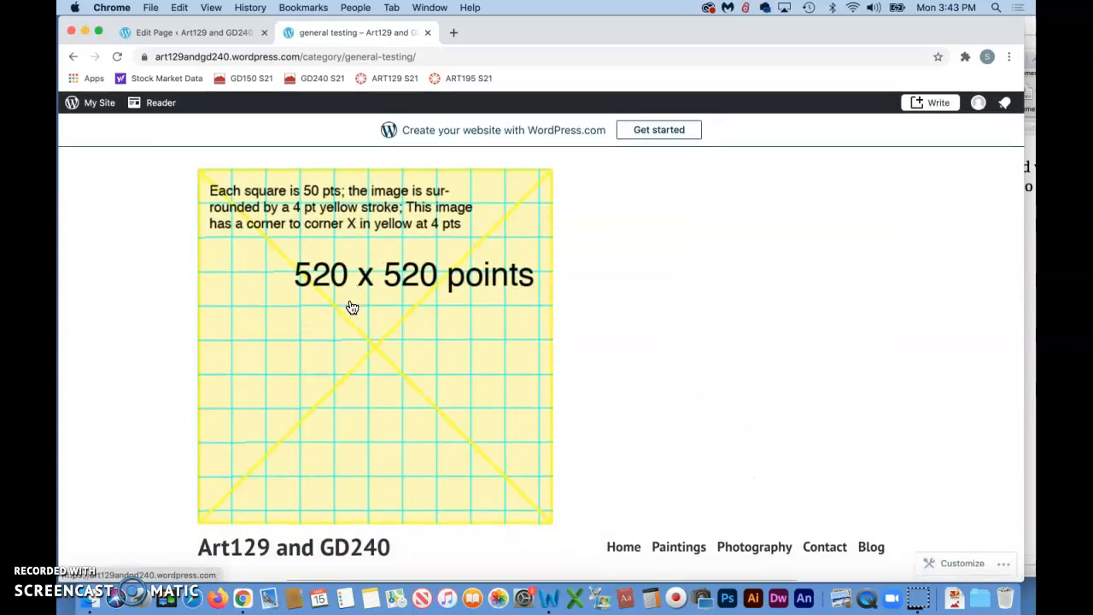
Go back to the Blog page and open the image testing category archive
left_click(73, 56)
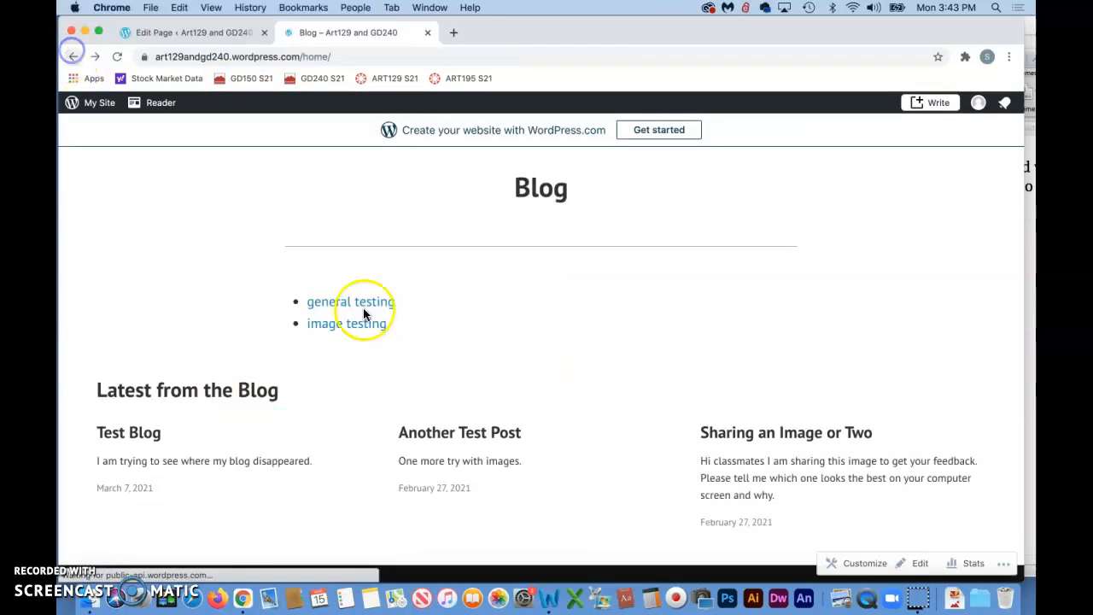
left_click(346, 323)
scroll(456, 386, "down", 4)
scroll(460, 388, "down", 3)
scroll(460, 388, "up", 4)
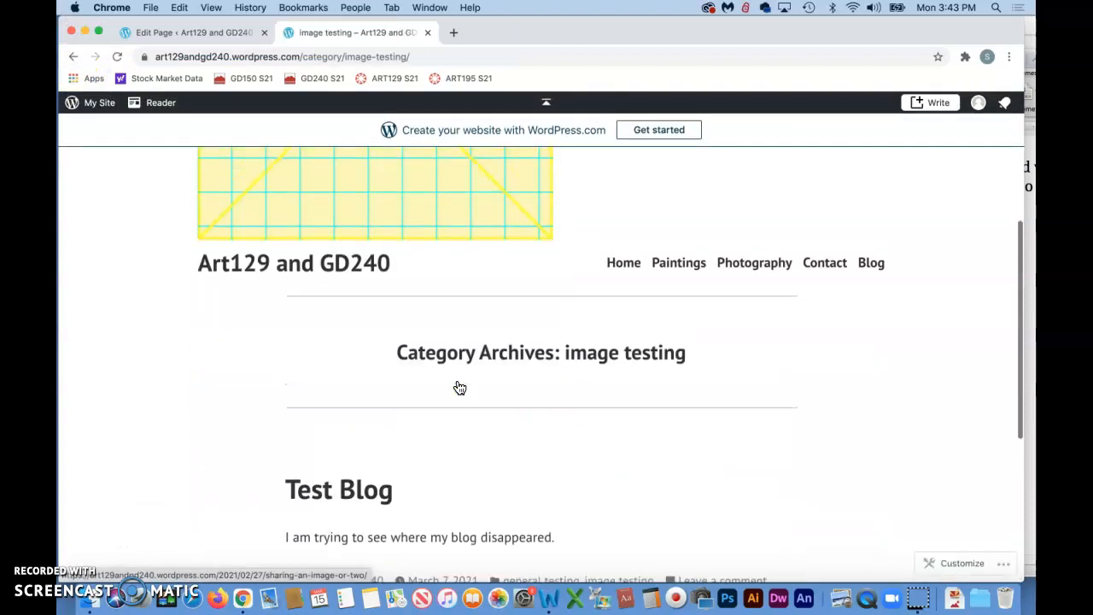
left_click(225, 376)
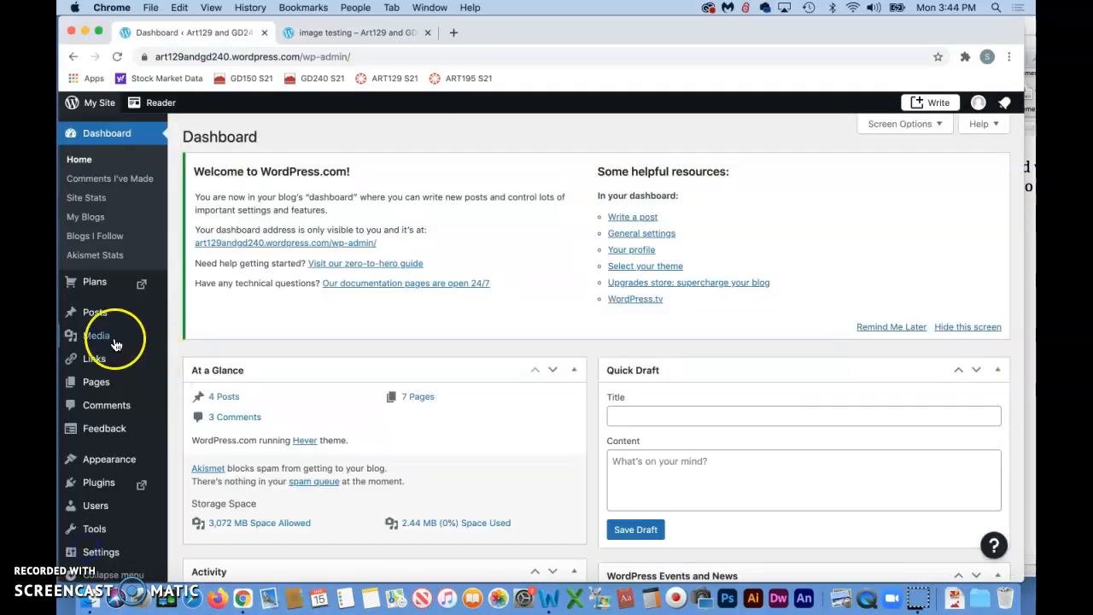
Publish a new post titled 'The newest news' with the text 'This is the newest news.' and exit to the dashboard
mouse_move(95, 318)
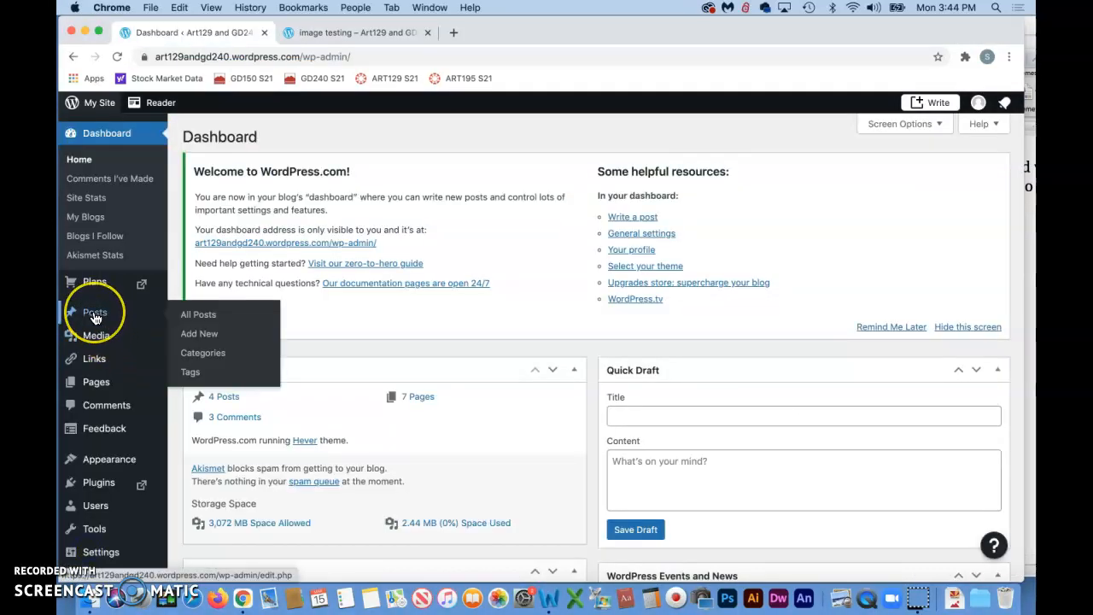
left_click(203, 318)
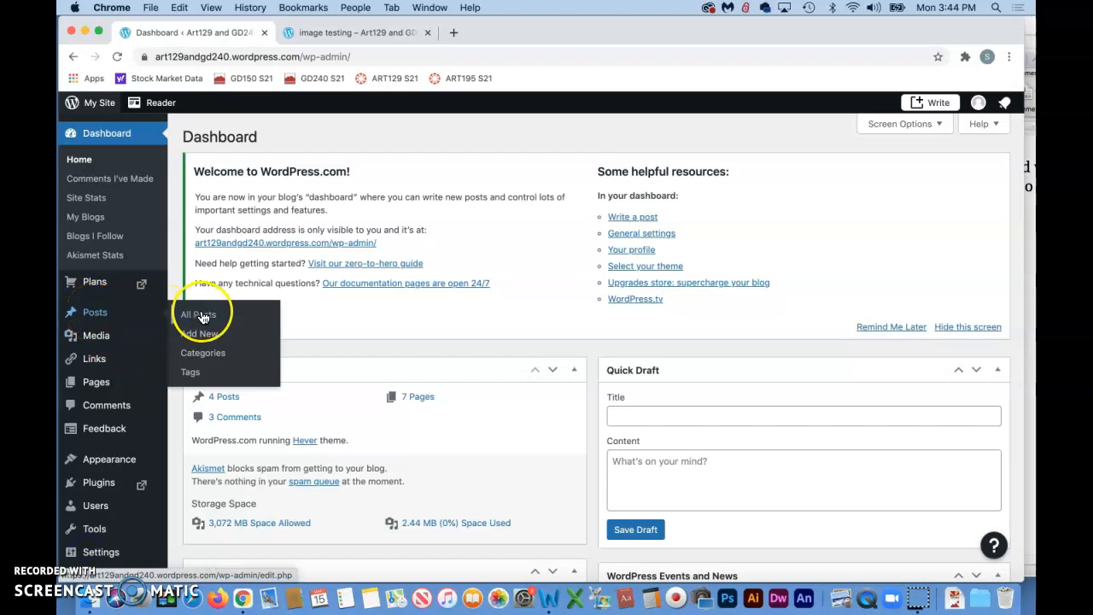
left_click(206, 339)
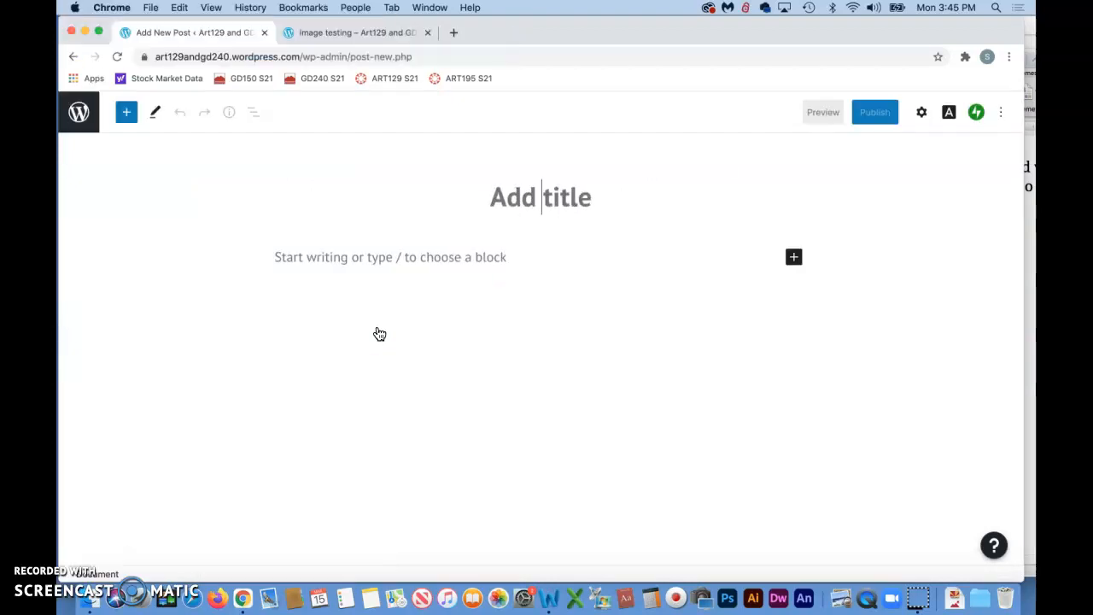
left_click(80, 547)
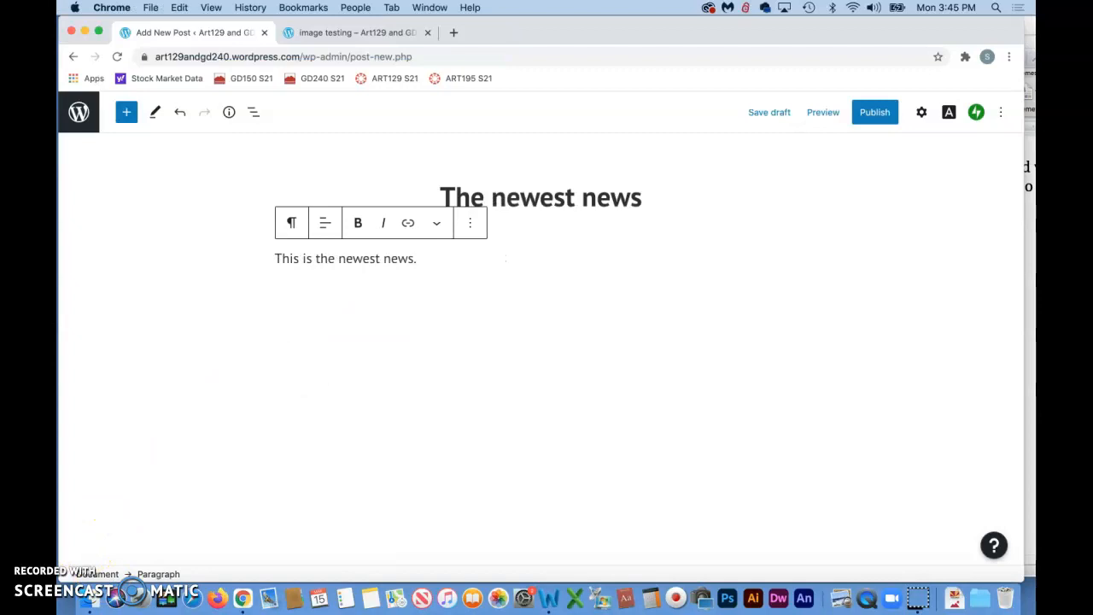
left_click(873, 113)
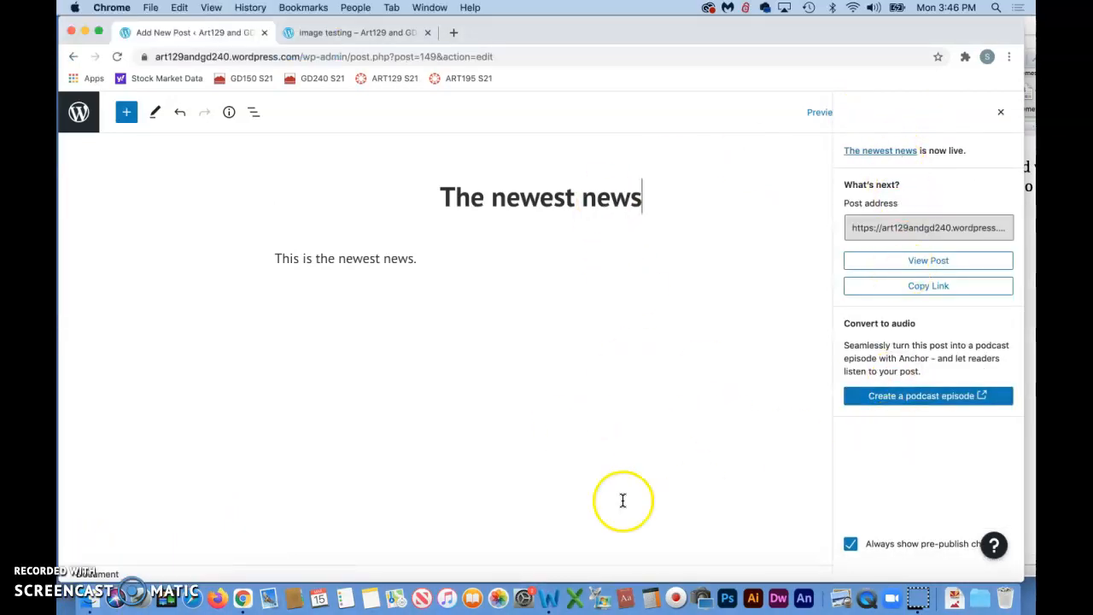
left_click(78, 113)
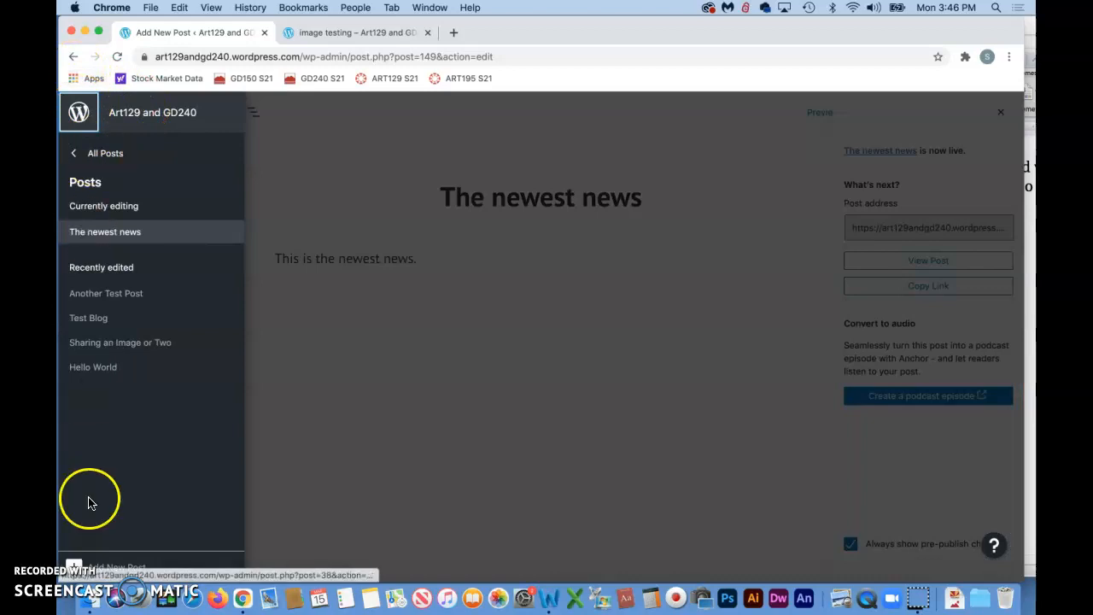
left_click(88, 567)
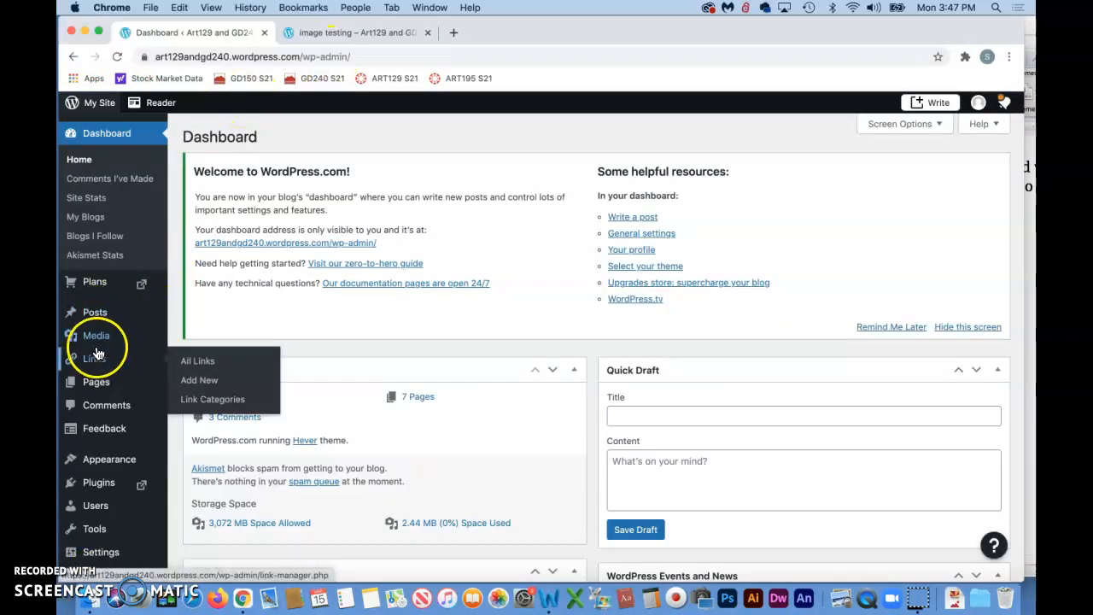
Quick-edit the post 'The newest news' so it is filed under the general testing category instead of Uncategorized
mouse_move(98, 320)
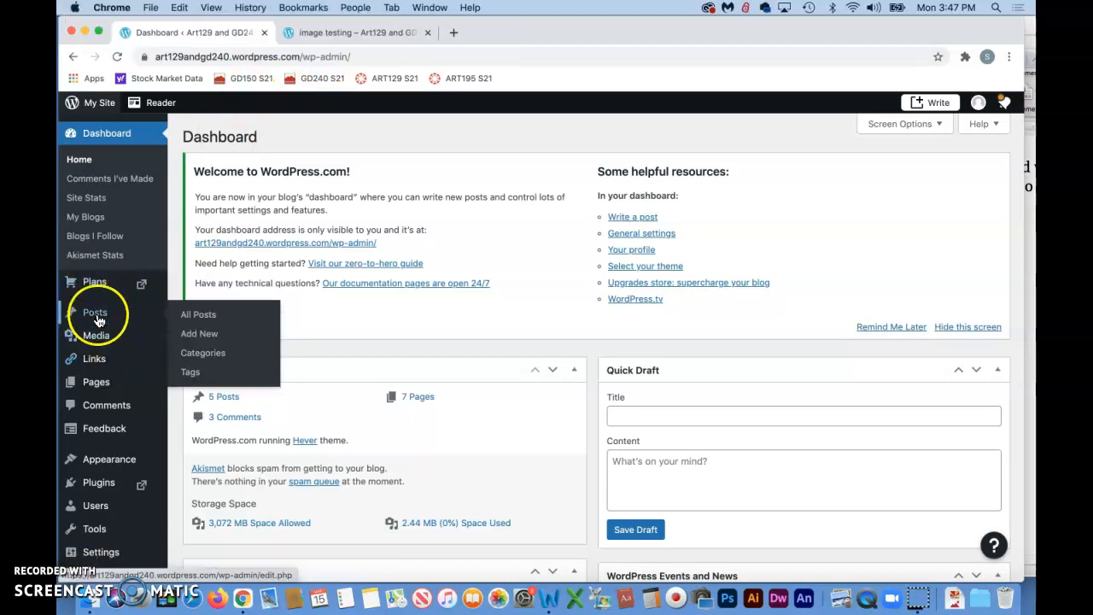
left_click(208, 322)
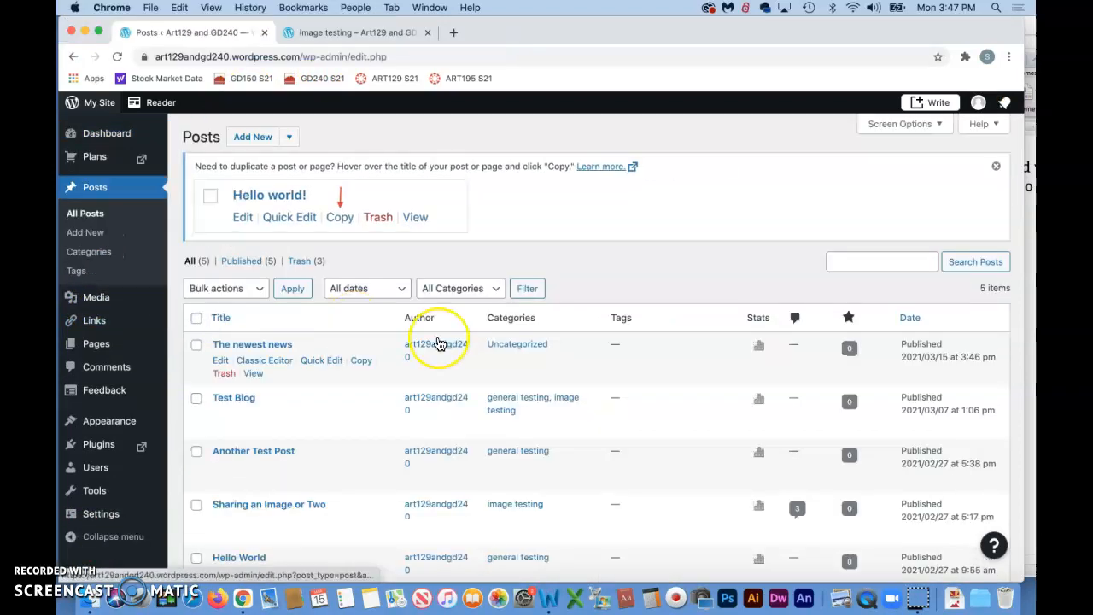
scroll(440, 343, "down", 2)
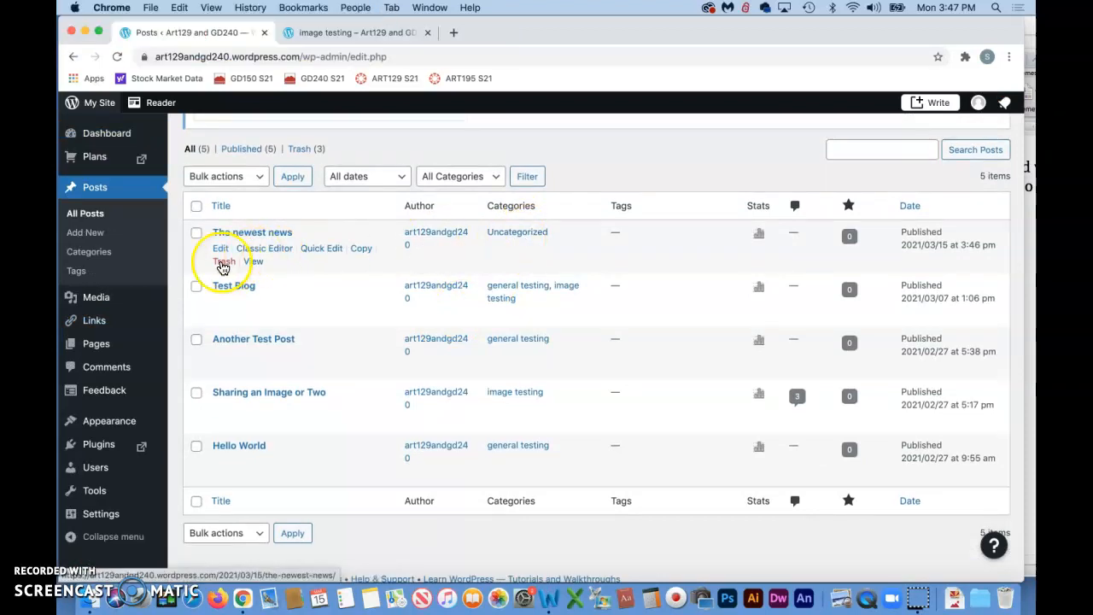
left_click(325, 250)
left_click(529, 257)
left_click(529, 295)
left_click(972, 370)
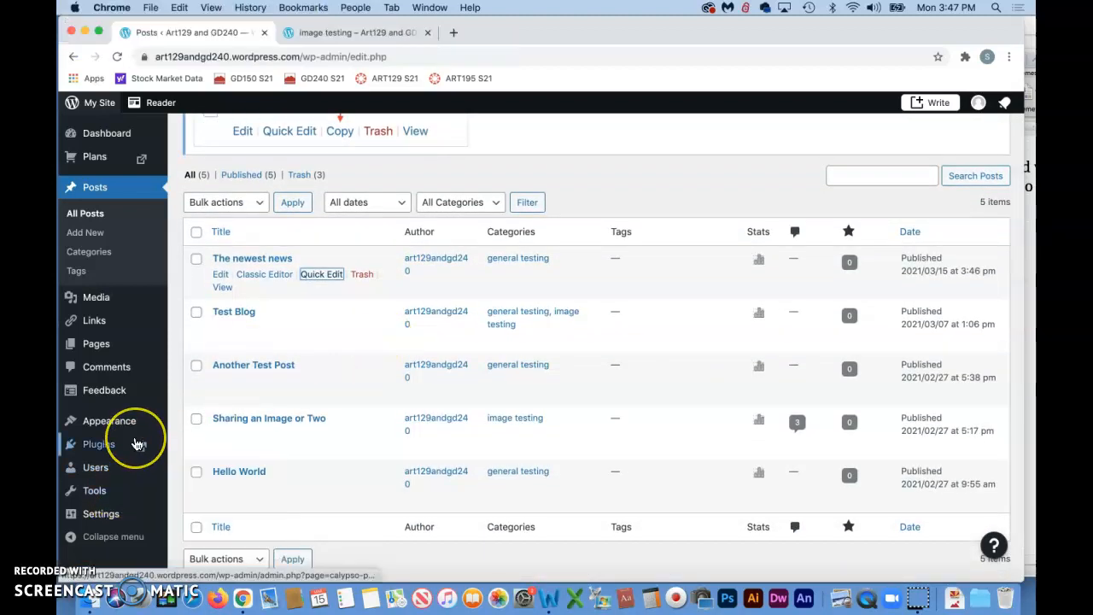
Set the default post category to general testing in the Writing settings
scroll(136, 444, "down", 1)
scroll(136, 444, "down", 1)
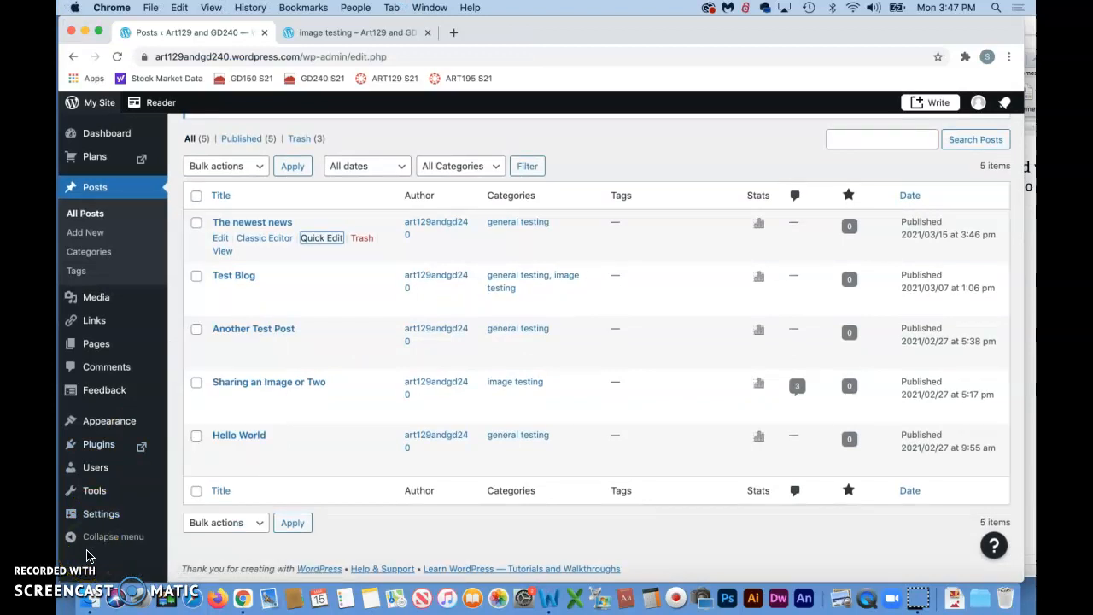
left_click(80, 363)
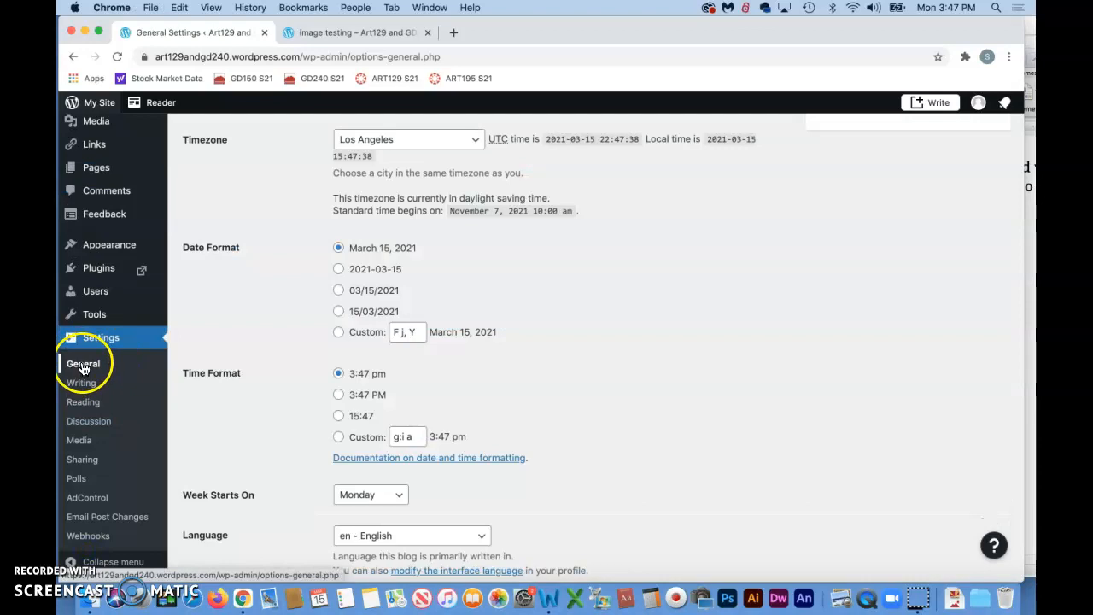
left_click(81, 382)
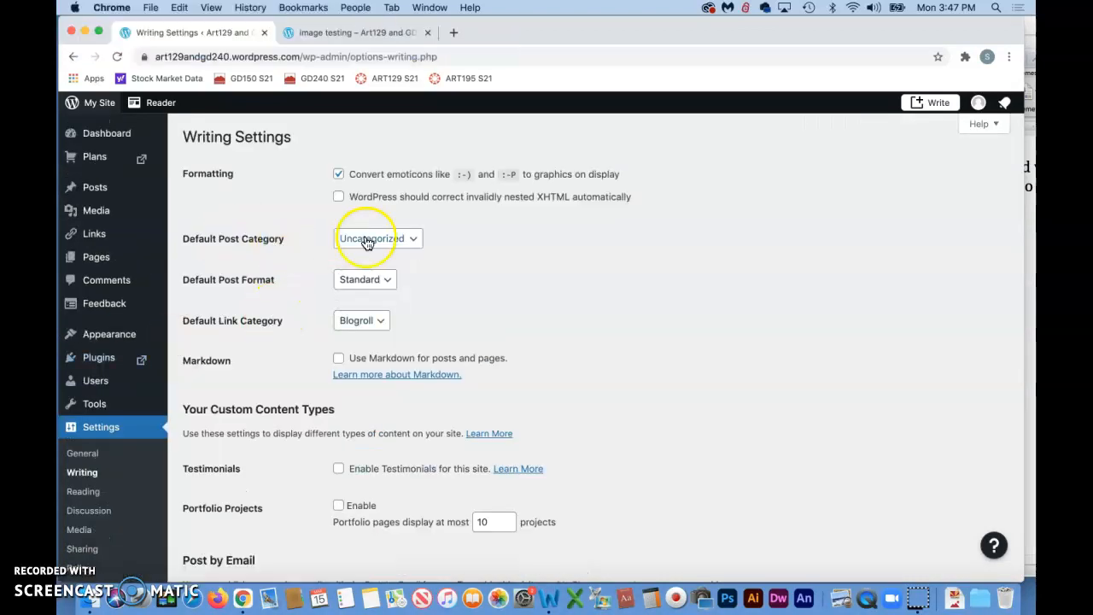
left_click(416, 241)
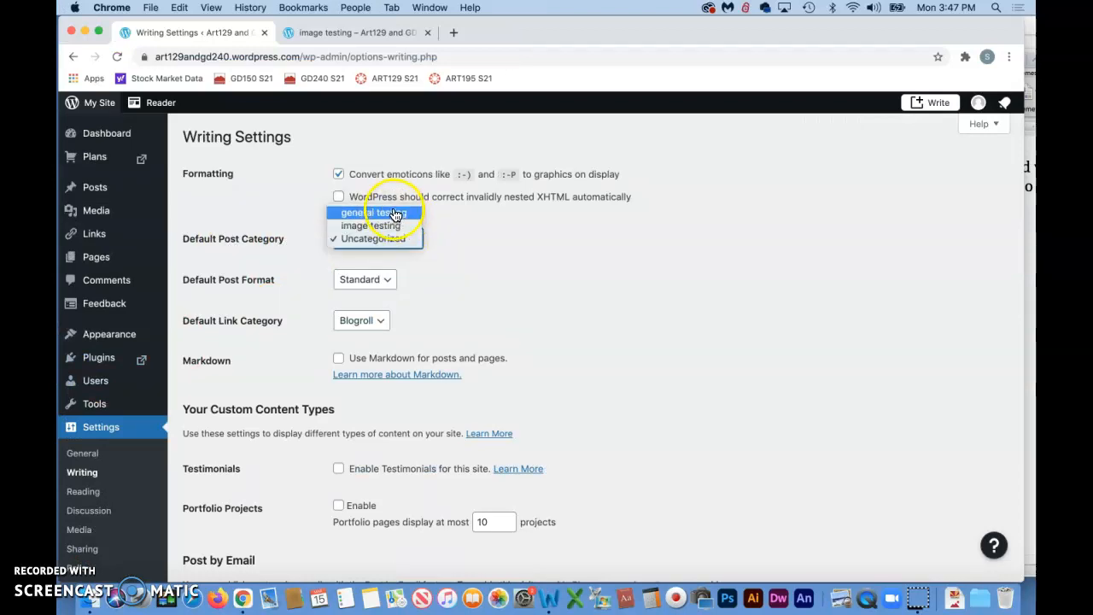
left_click(389, 213)
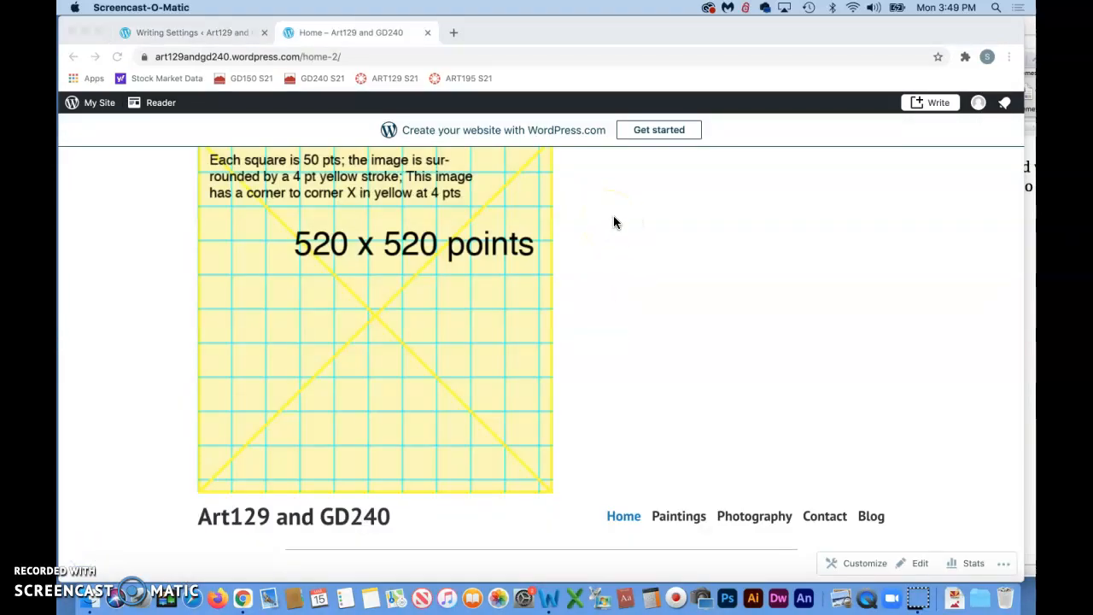
Scroll through the live home page to examine its logo and site header
scroll(634, 275, "up", 1)
scroll(634, 275, "down", 1)
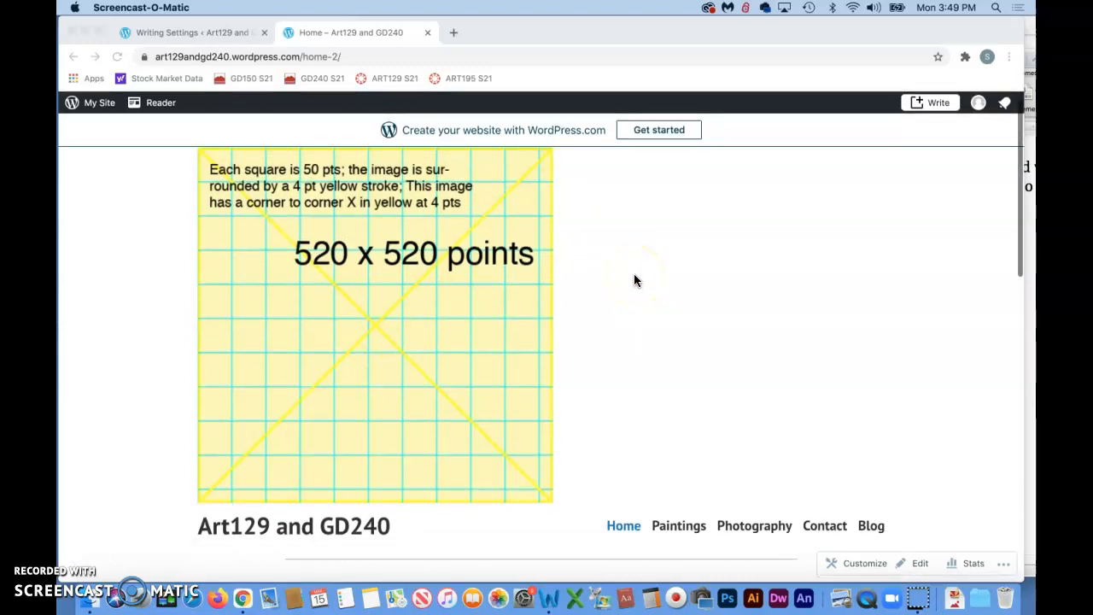
scroll(634, 275, "up", 1)
scroll(634, 276, "down", 2)
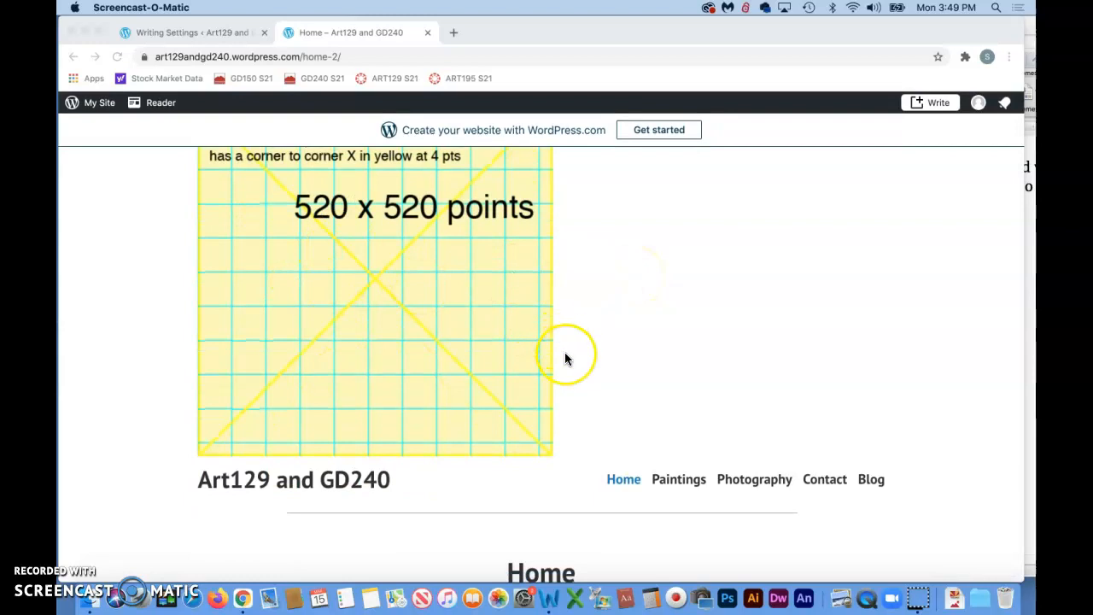
scroll(564, 357, "down", 1)
scroll(564, 357, "up", 2)
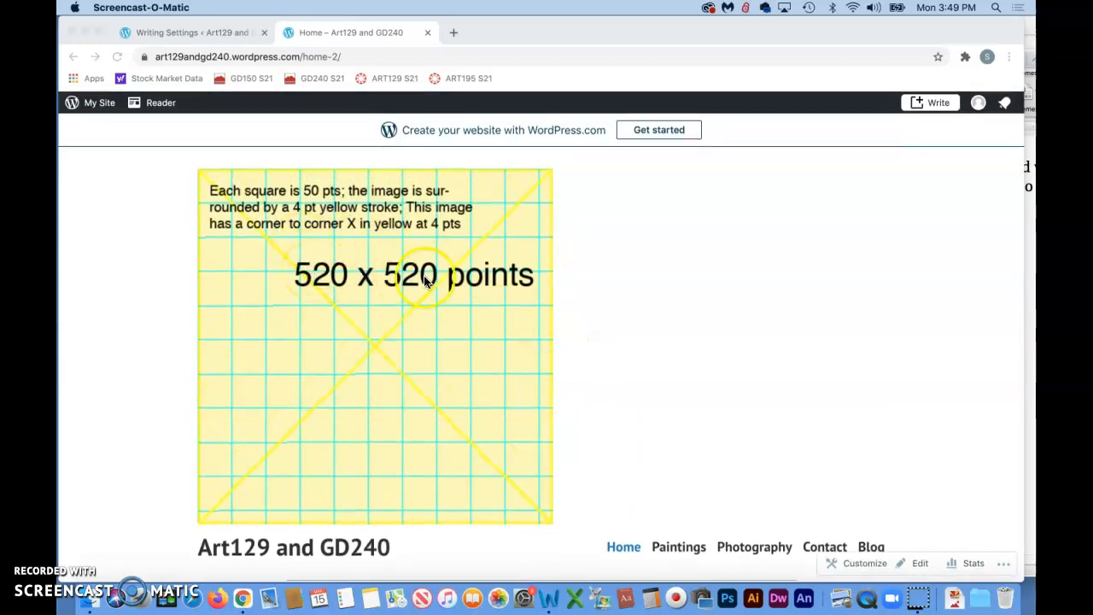
scroll(500, 353, "down", 2)
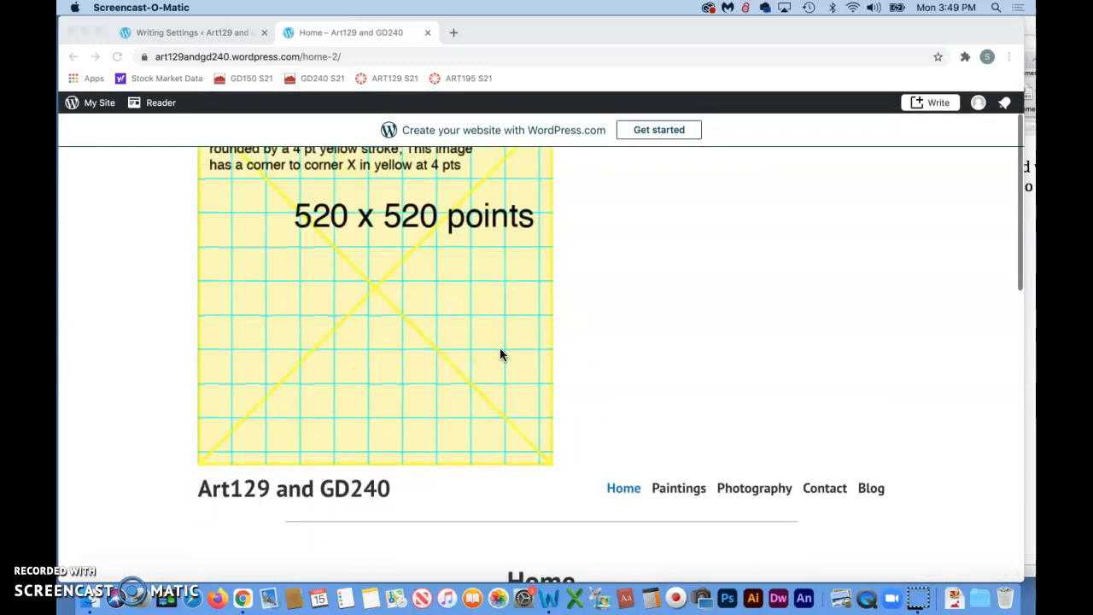
Open the Customizer's Site Identity section and review the site icon requirements
left_click(168, 39)
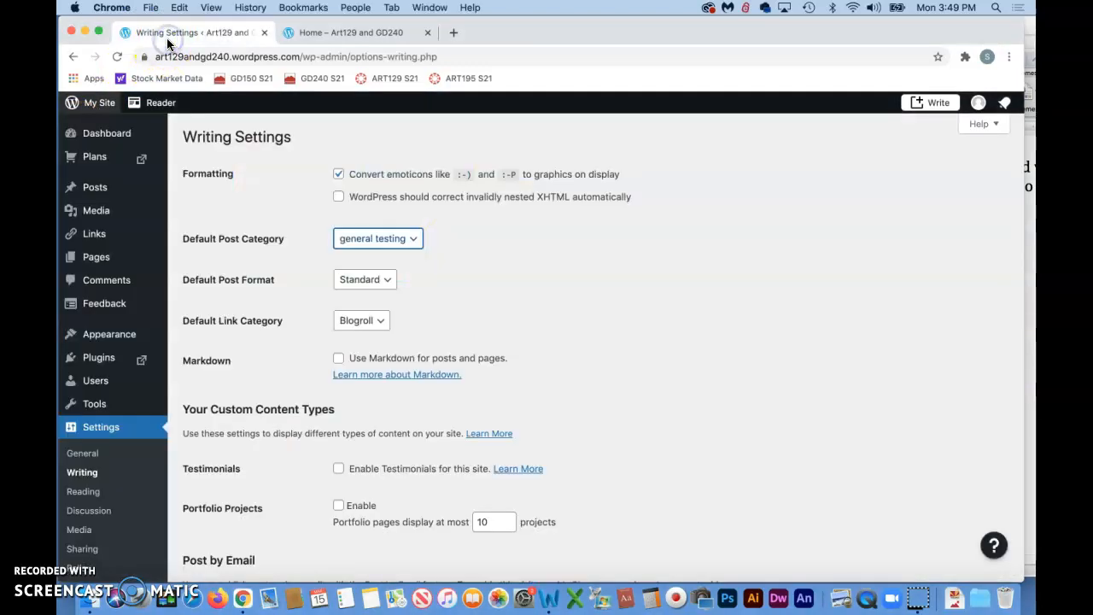
mouse_move(128, 253)
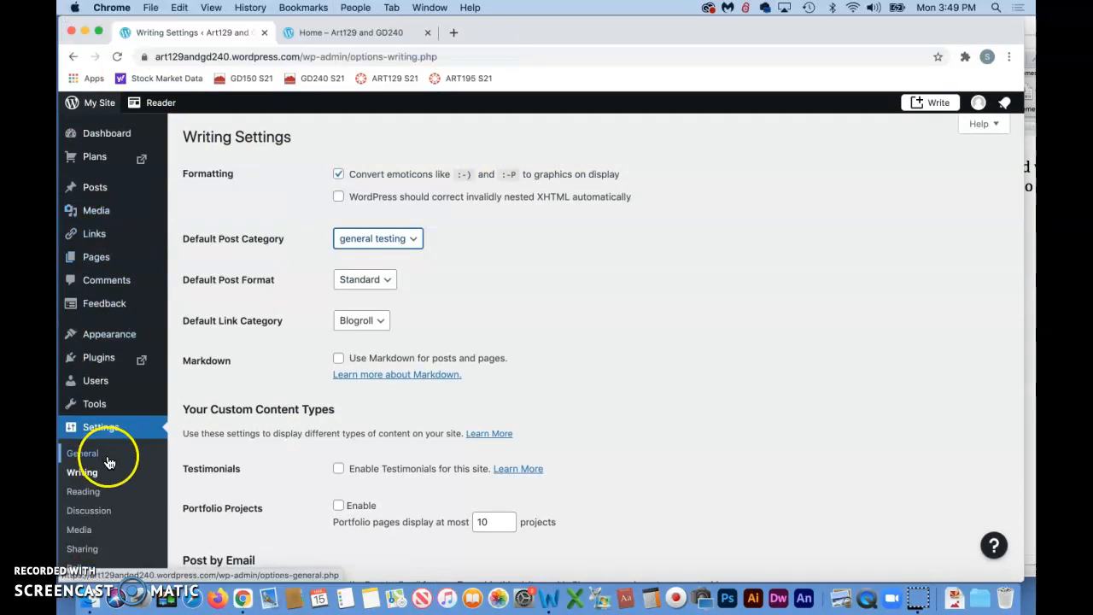
mouse_move(116, 338)
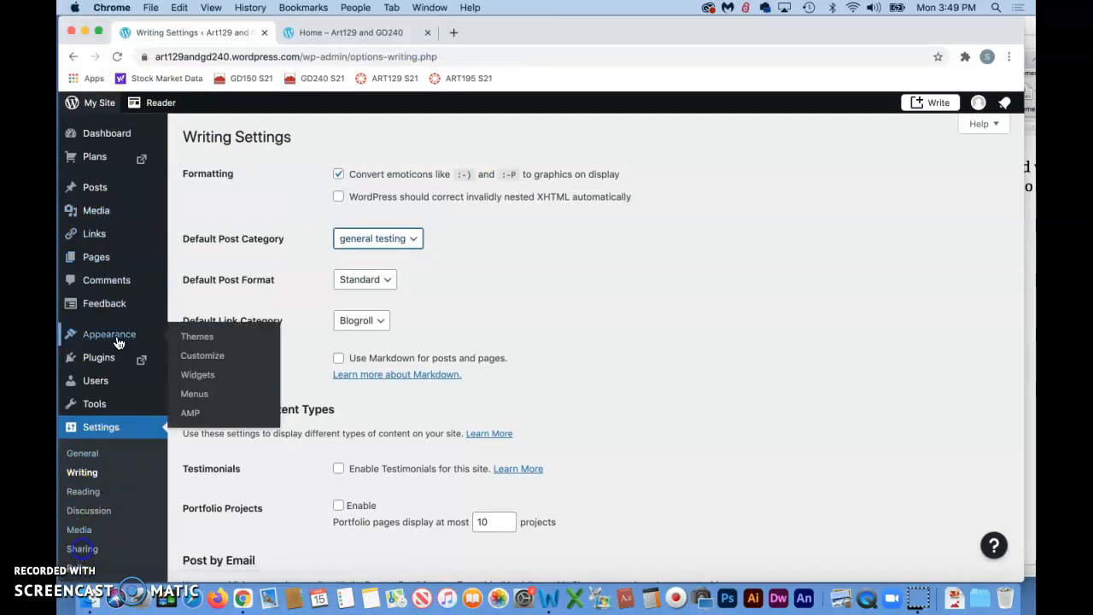
left_click(200, 357)
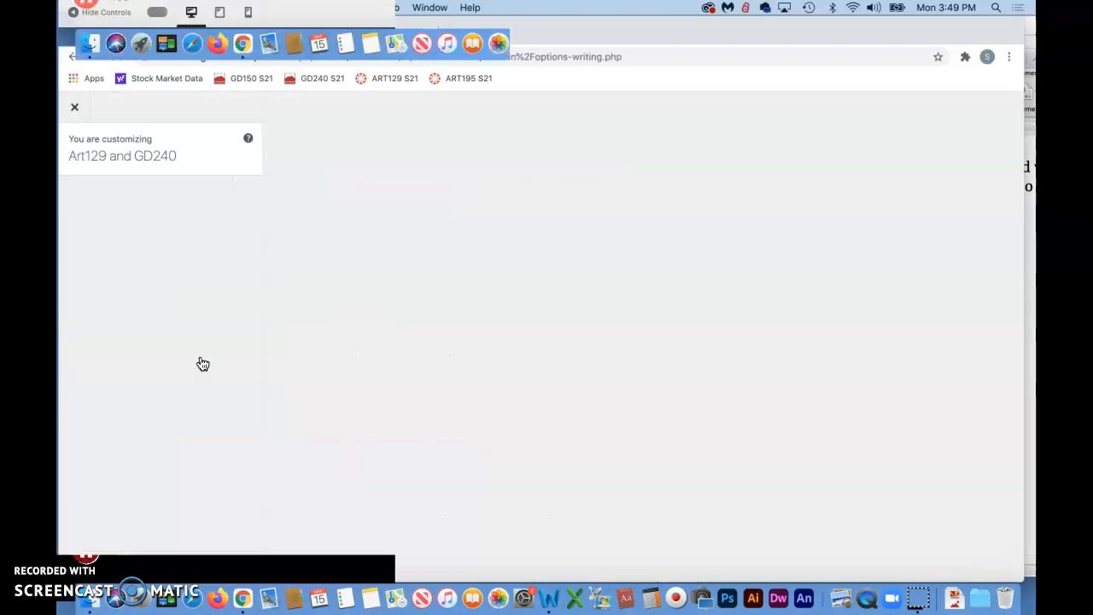
left_click(248, 202)
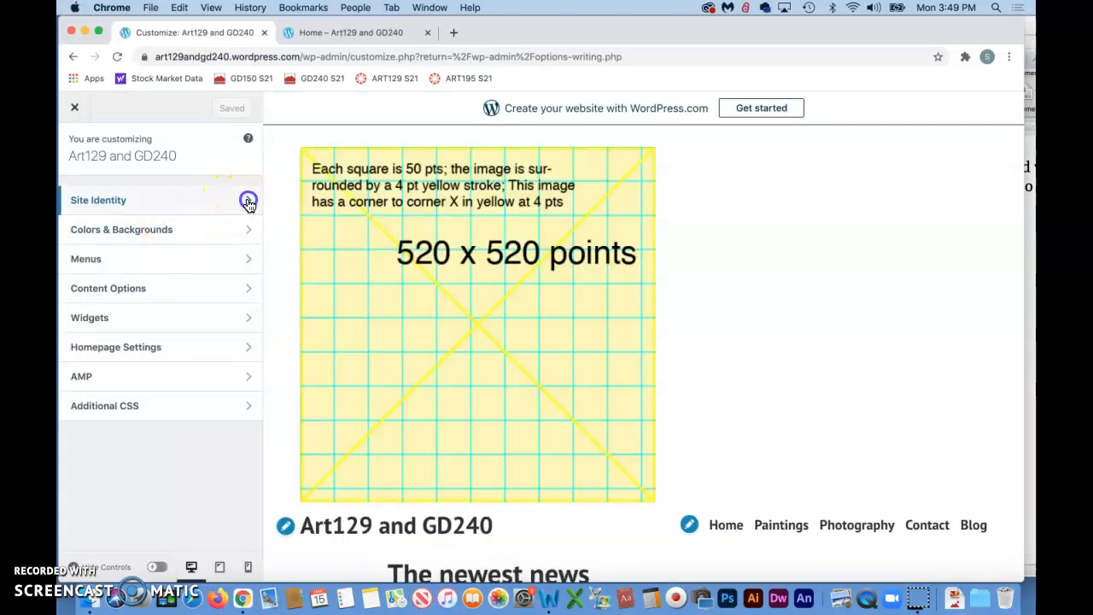
scroll(190, 325, "down", 3)
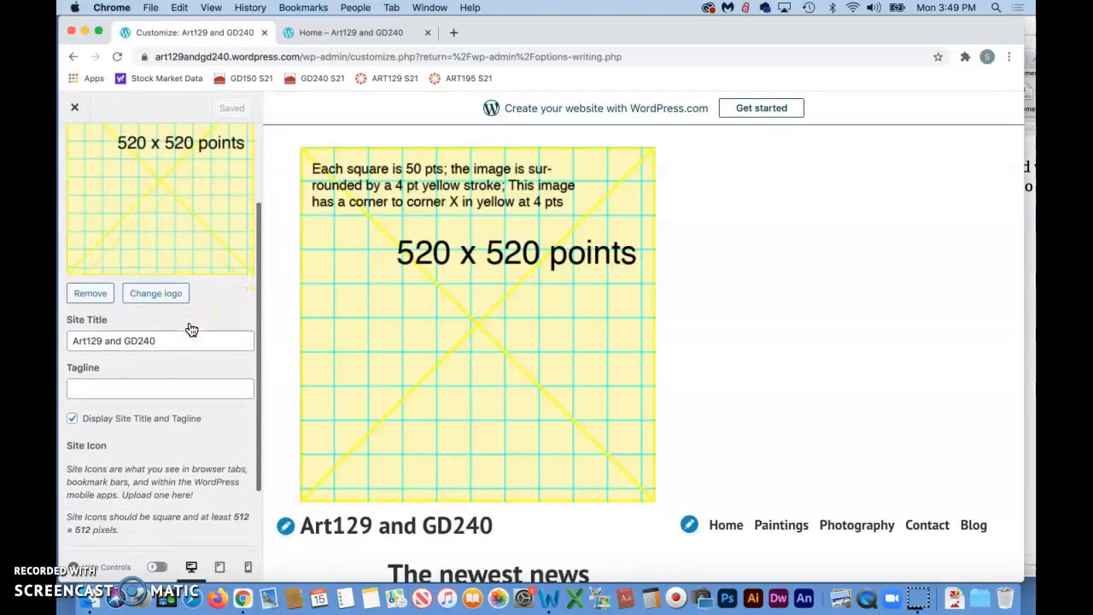
scroll(179, 342, "down", 2)
left_click(83, 555)
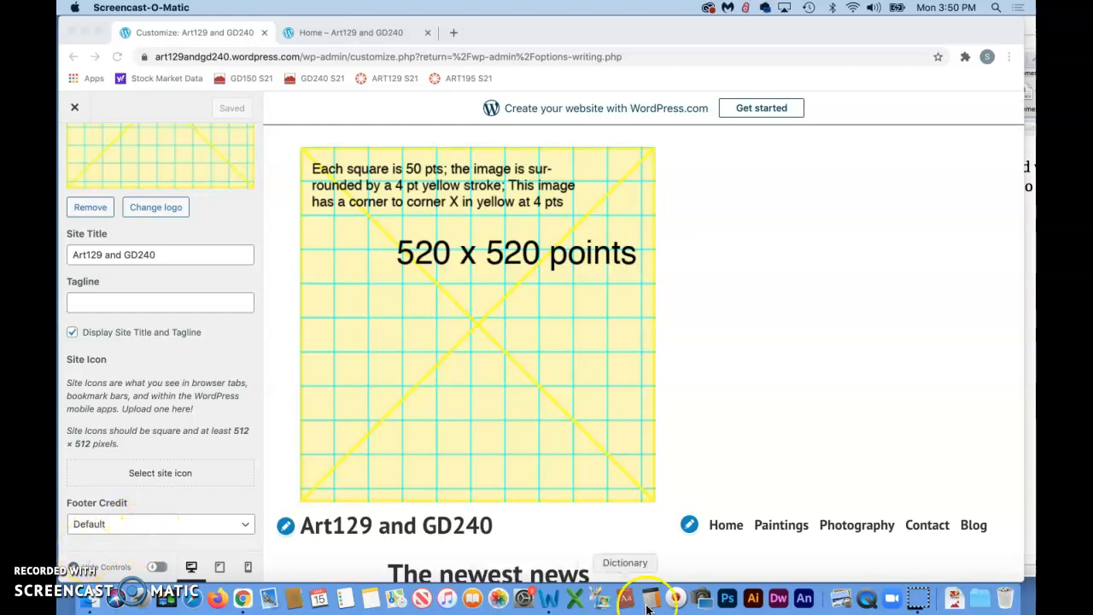
Switch to Photoshop and create a new 512 × 512 pixel document with a transparent background
left_click(727, 600)
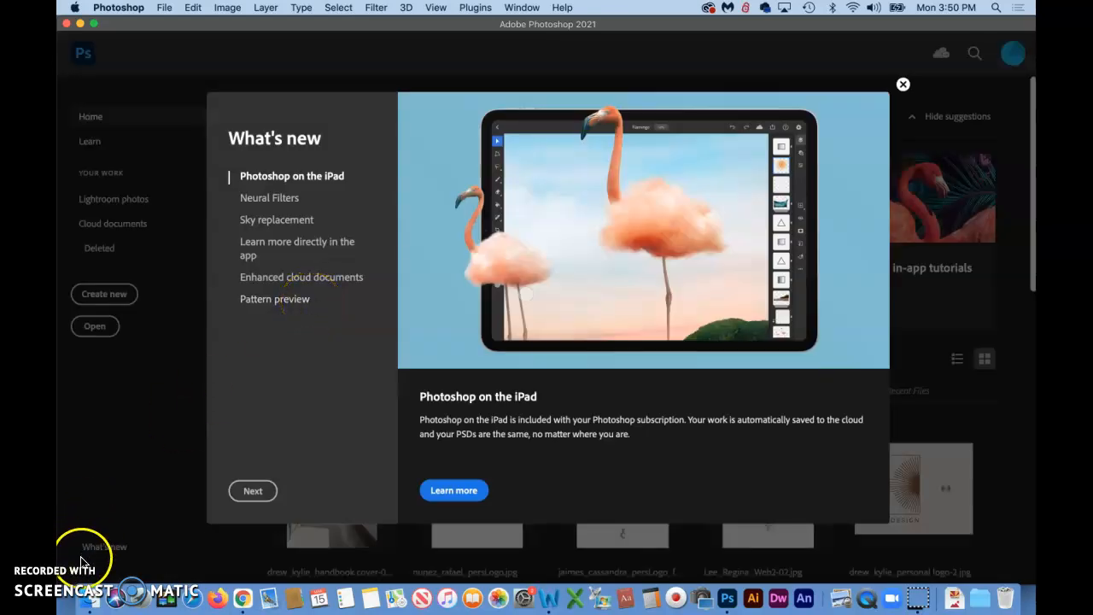
left_click(162, 12)
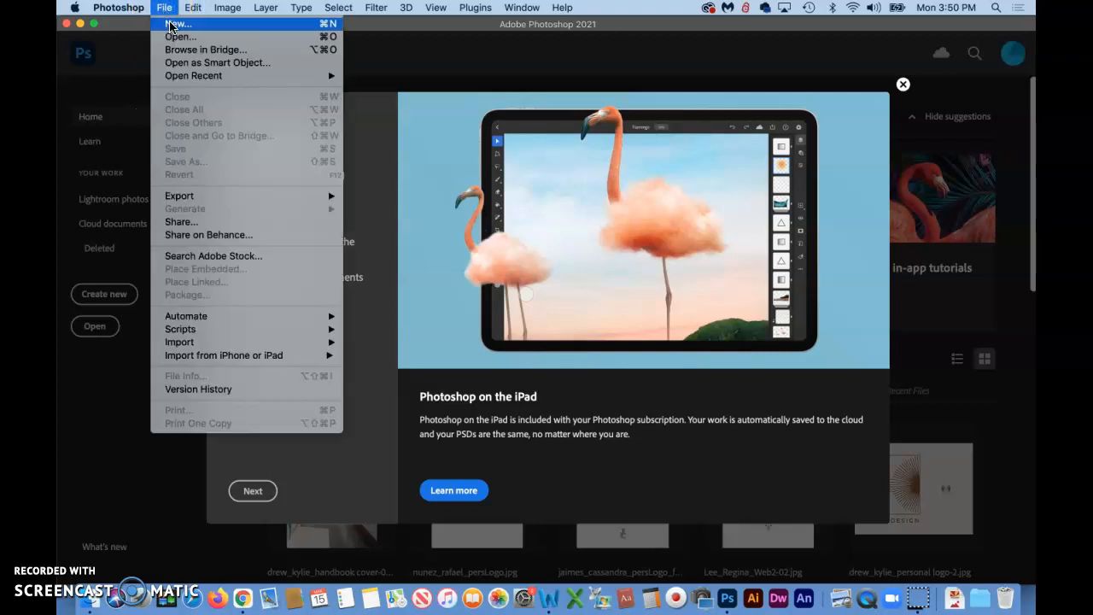
key("Escape")
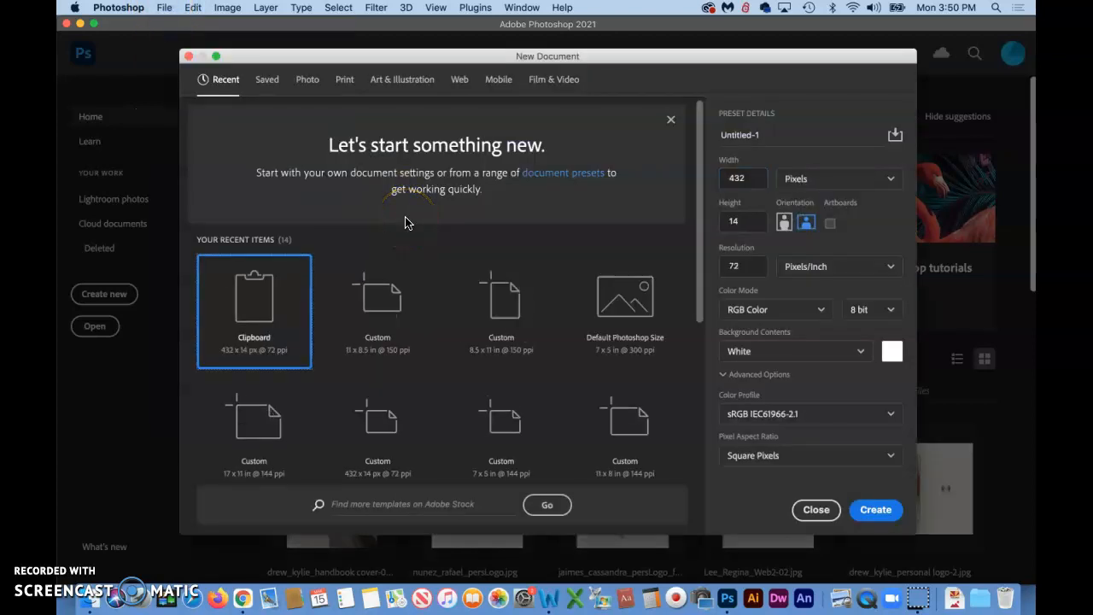
left_click(688, 179)
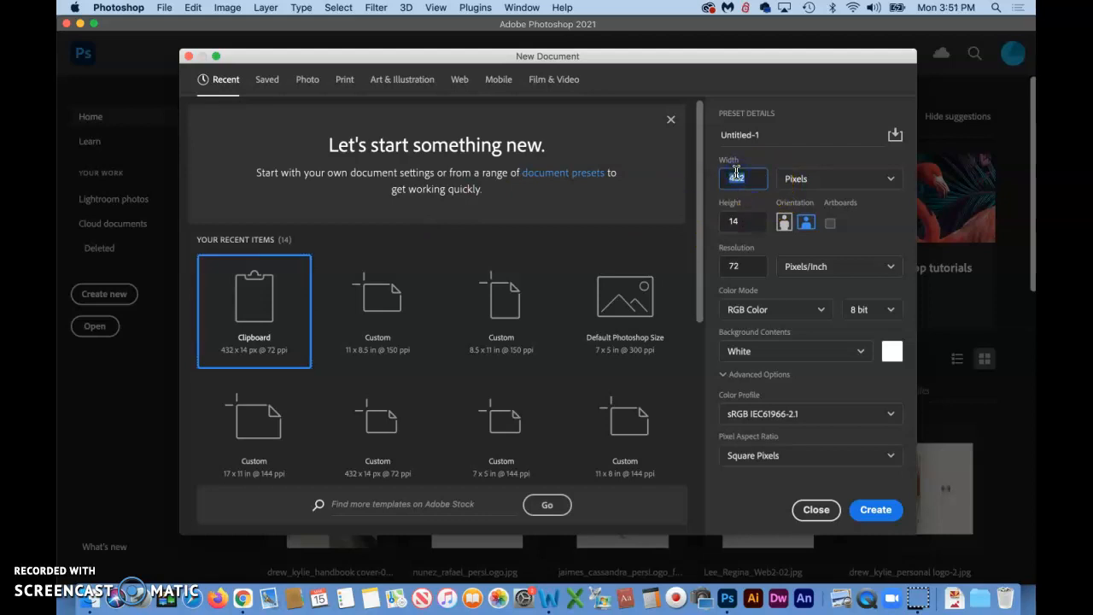
left_click(746, 221)
type("512")
left_click(737, 227)
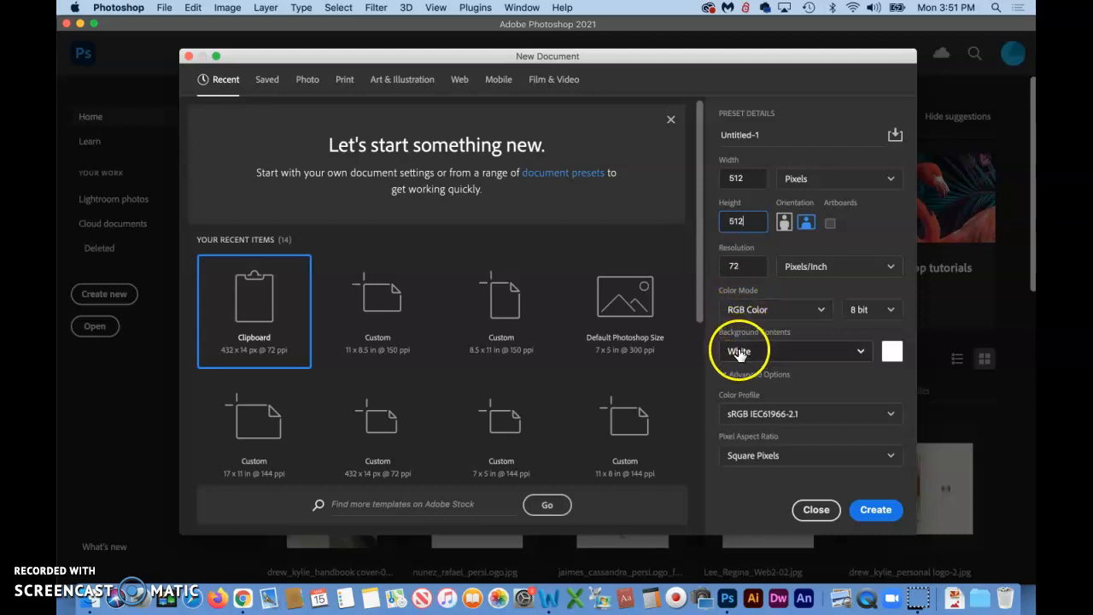
left_click(860, 353)
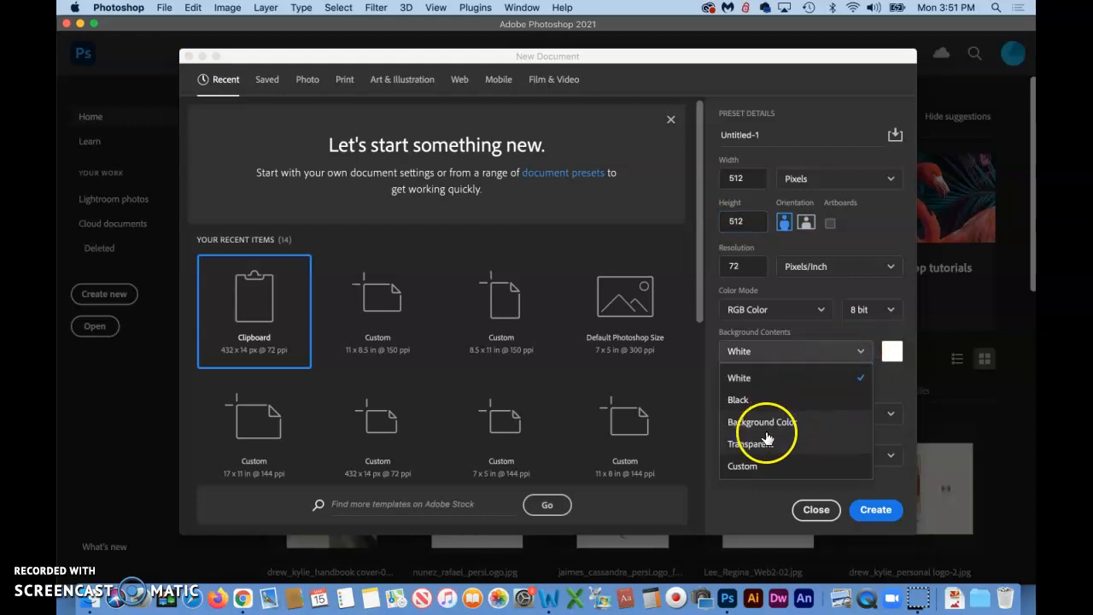
left_click(759, 445)
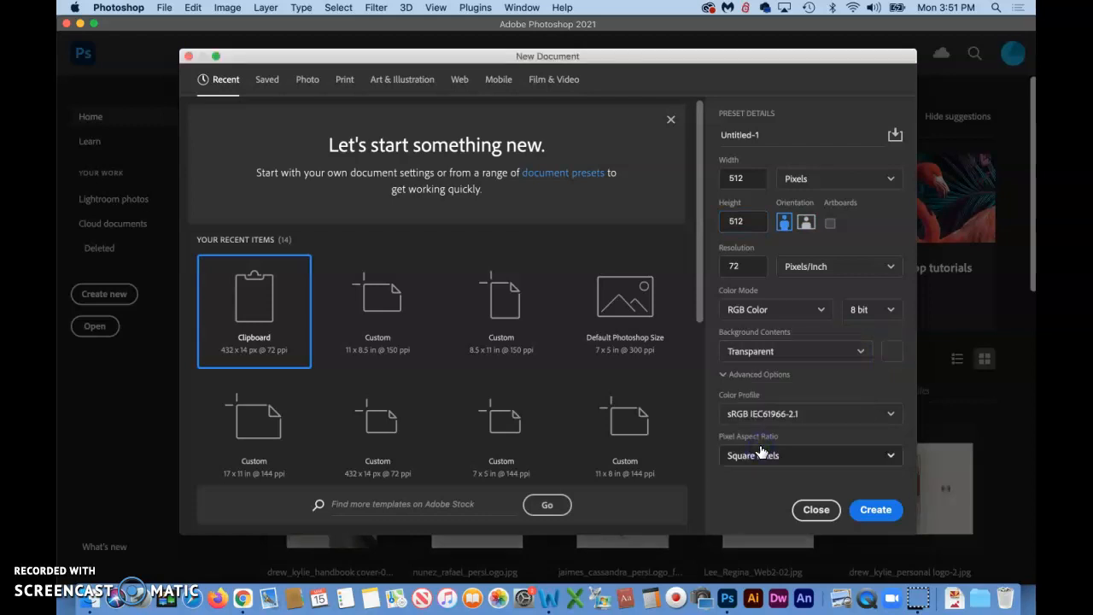
left_click(876, 510)
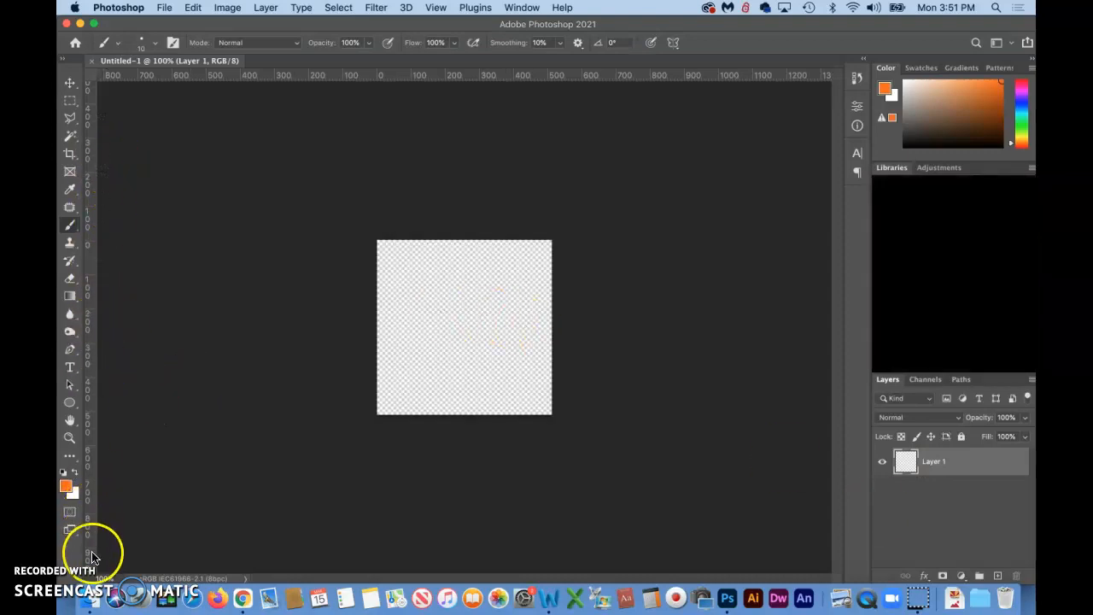
Paint an orange circle with an X inside and a zigzag line along the bottom using the Brush tool
left_click(70, 262)
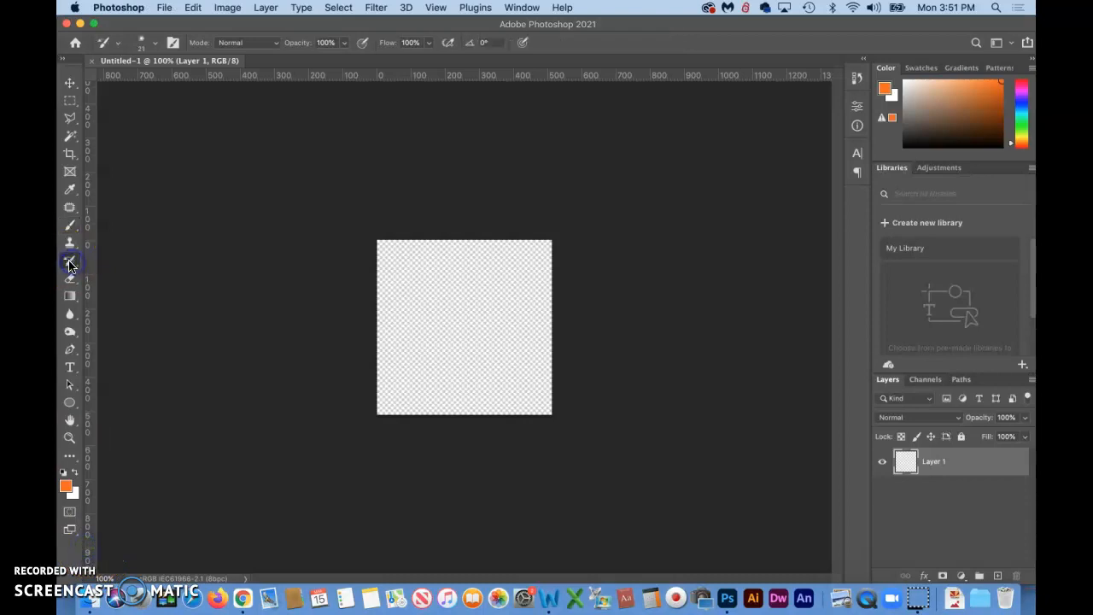
left_click(65, 488)
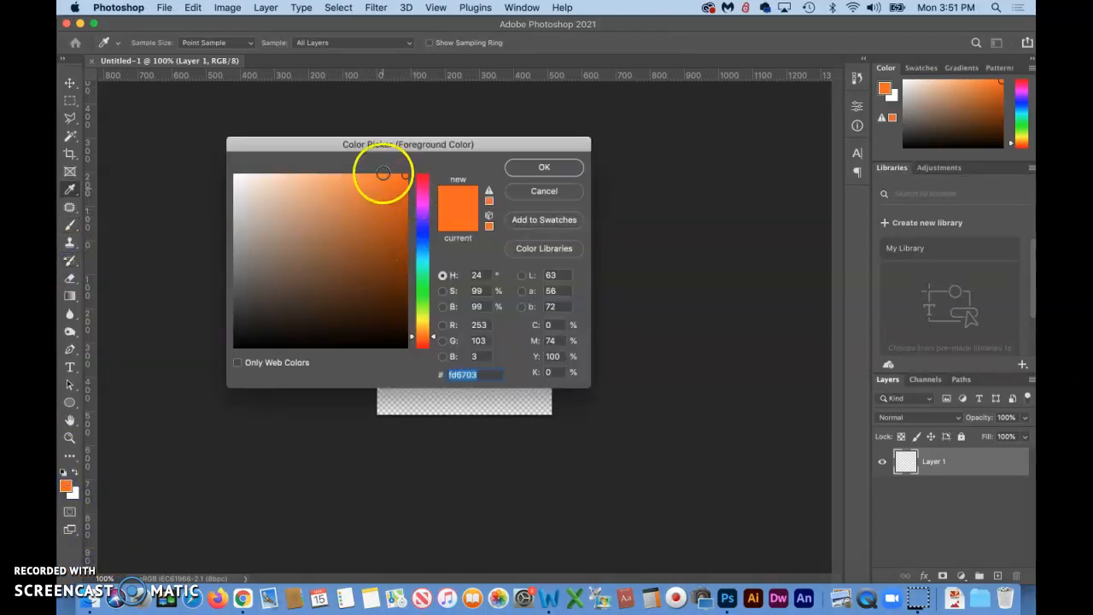
left_click(553, 167)
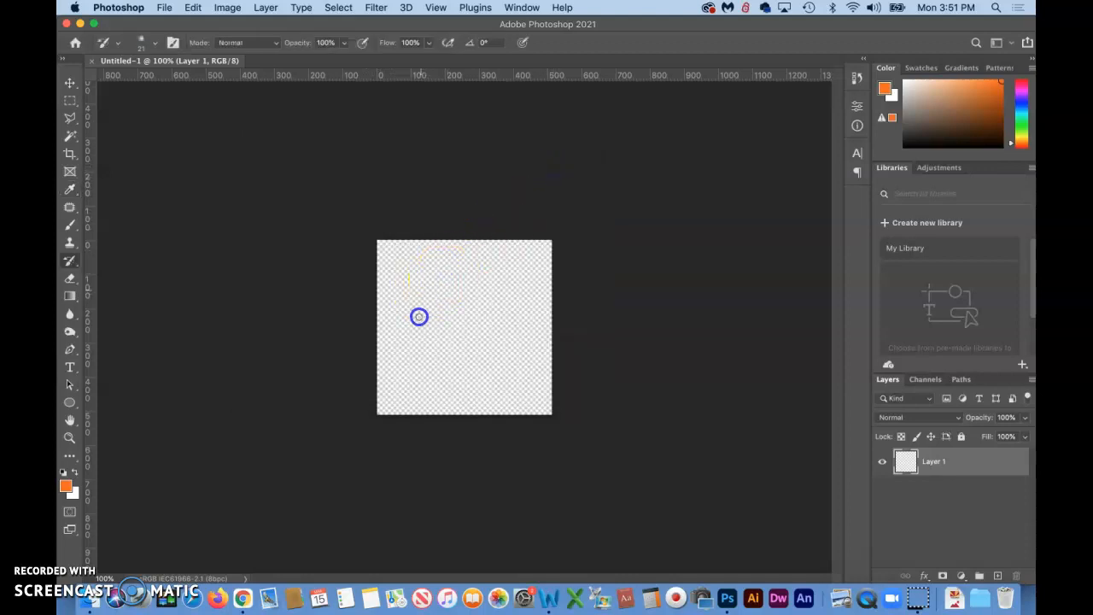
left_click_drag(494, 352, 500, 352)
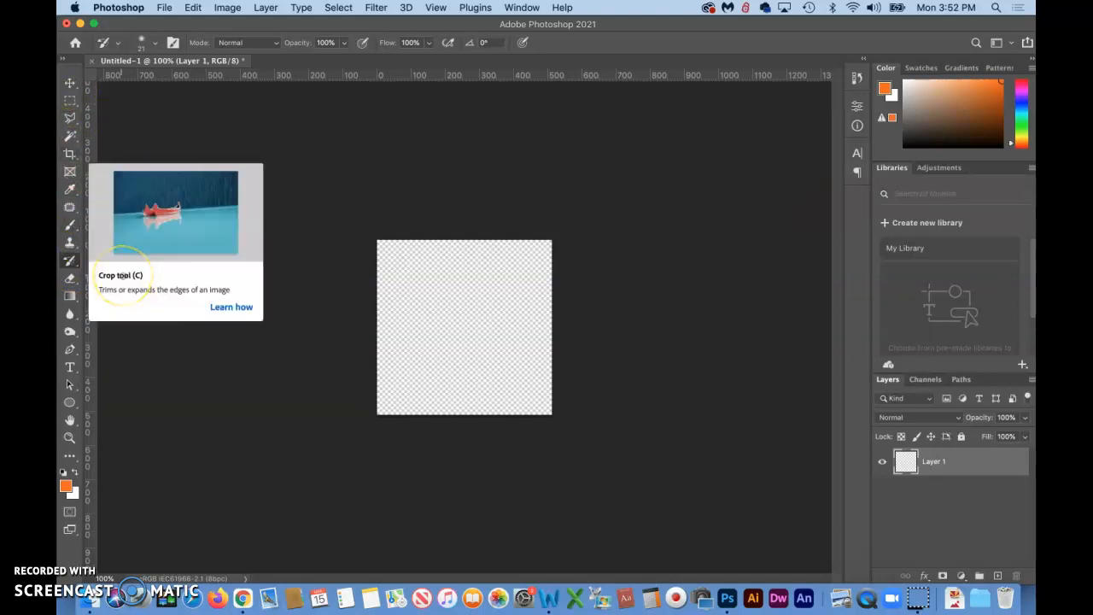
left_click(70, 225)
left_click(444, 253)
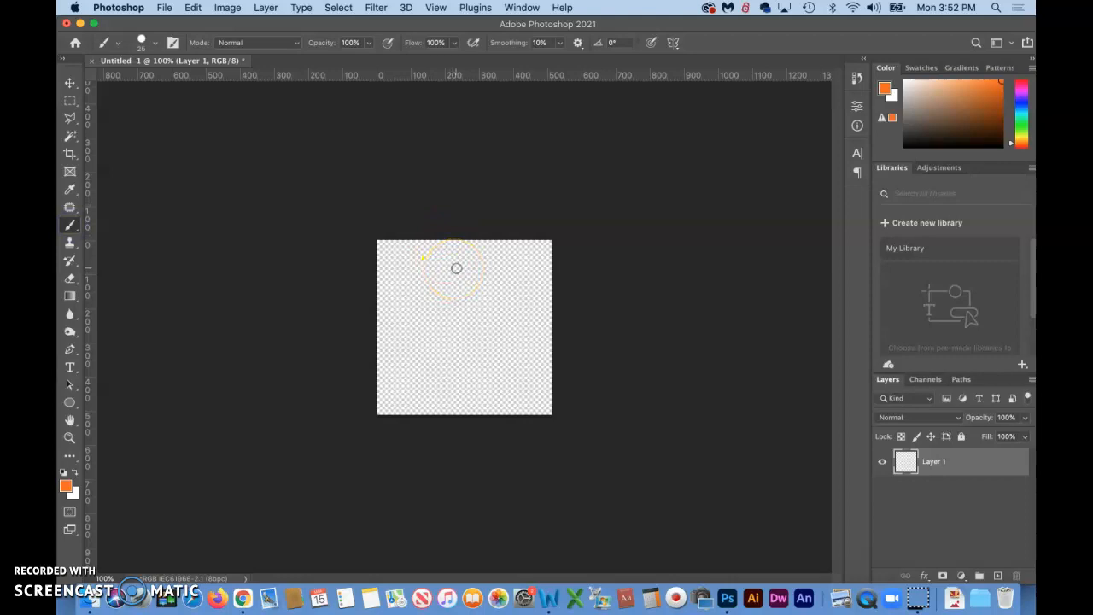
mouse_move(485, 268)
left_mouse_down()
mouse_move(512, 315)
mouse_move(481, 384)
mouse_move(390, 346)
mouse_move(437, 275)
mouse_move(471, 269)
left_mouse_up()
left_click_drag(427, 366, 497, 264)
left_click_drag(413, 283, 500, 364)
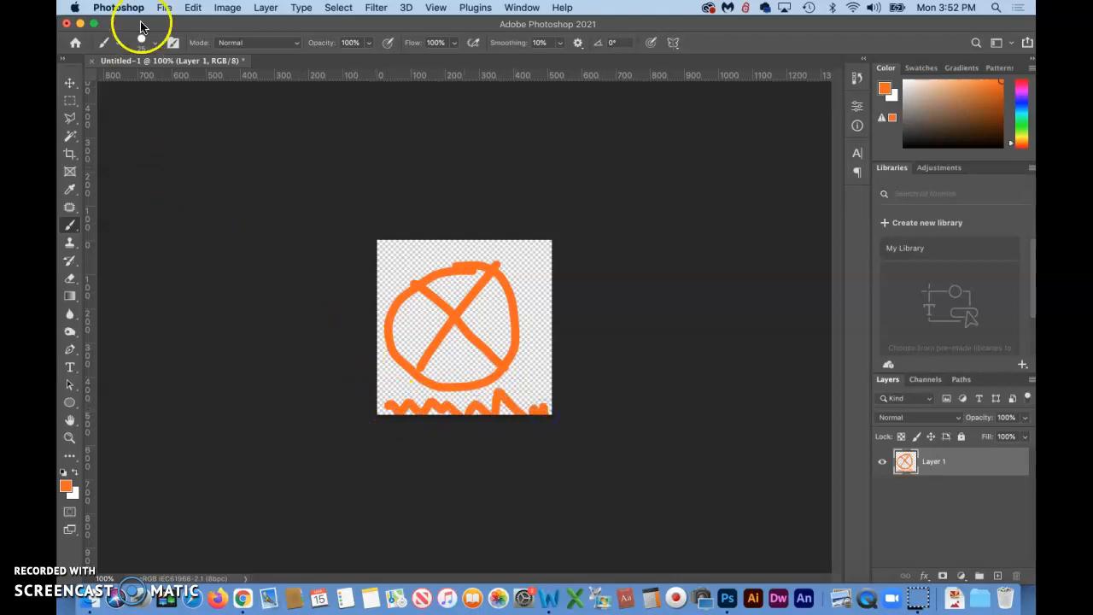
Save the drawing as a PNG copy named test logo.png in Downloads with the large file size option
left_click(162, 8)
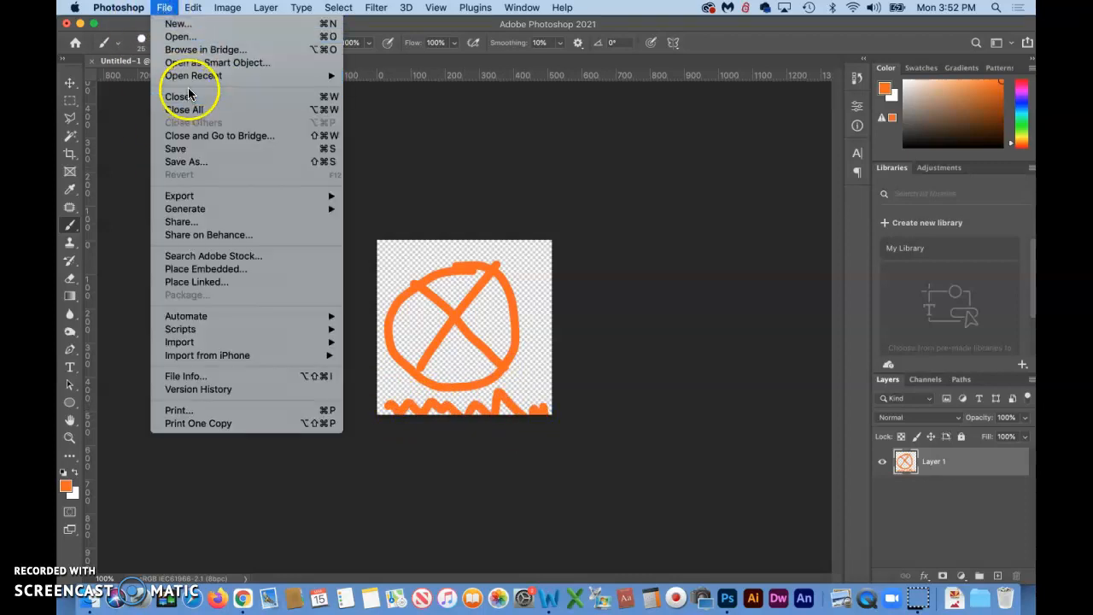
left_click(192, 162)
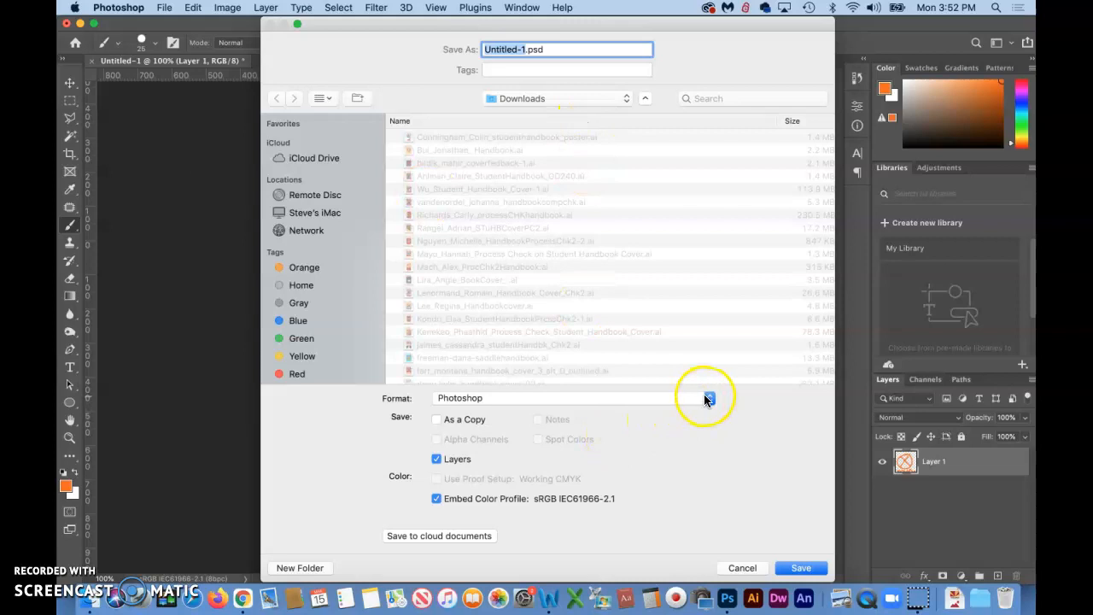
left_click(707, 399)
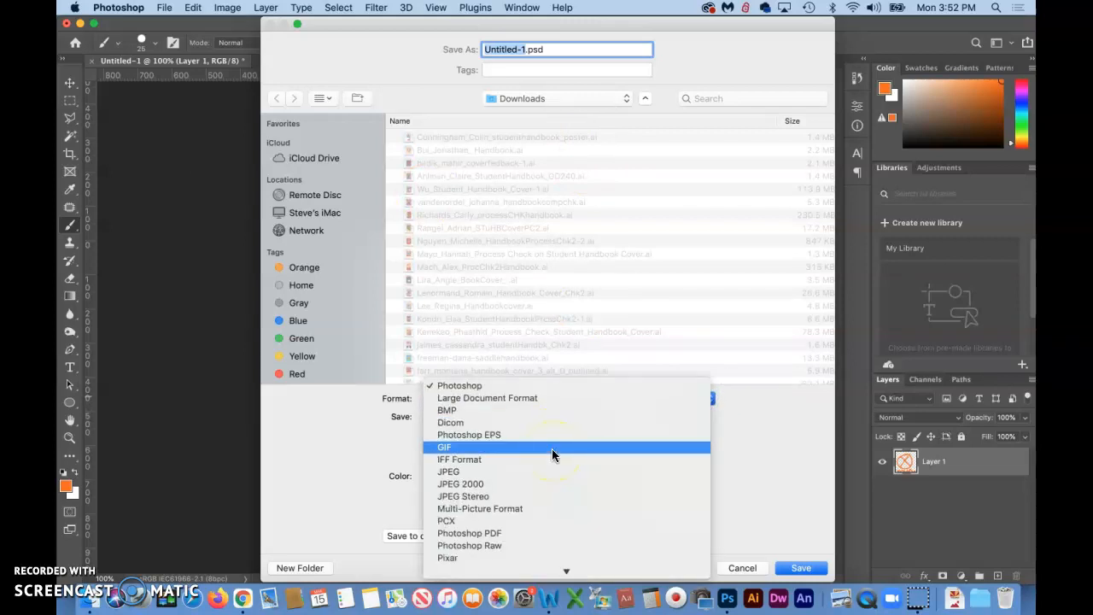
scroll(552, 455, "down", 3)
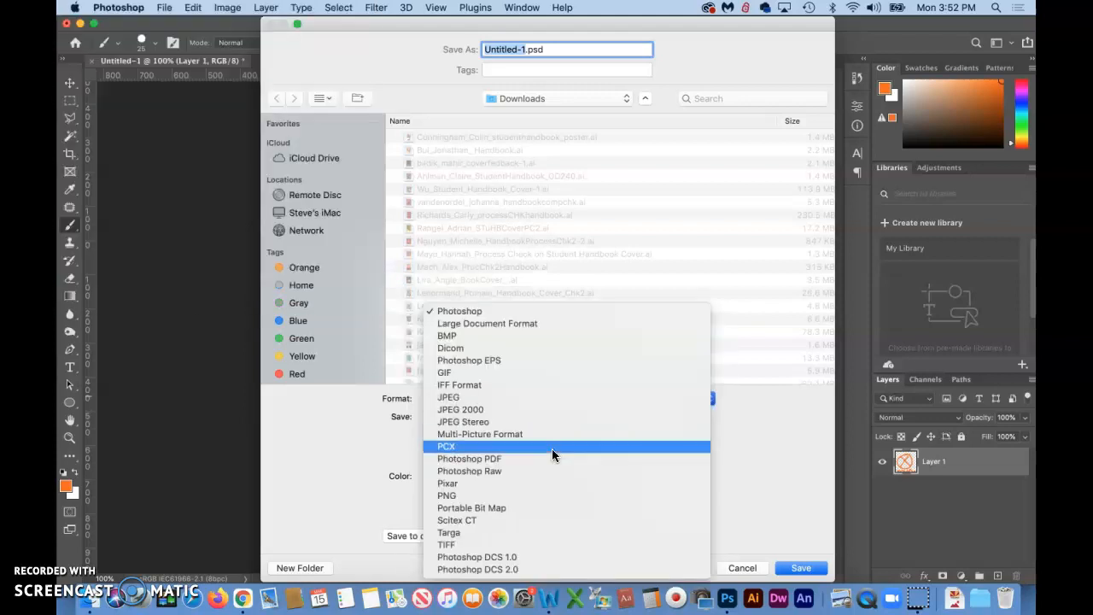
left_click(449, 497)
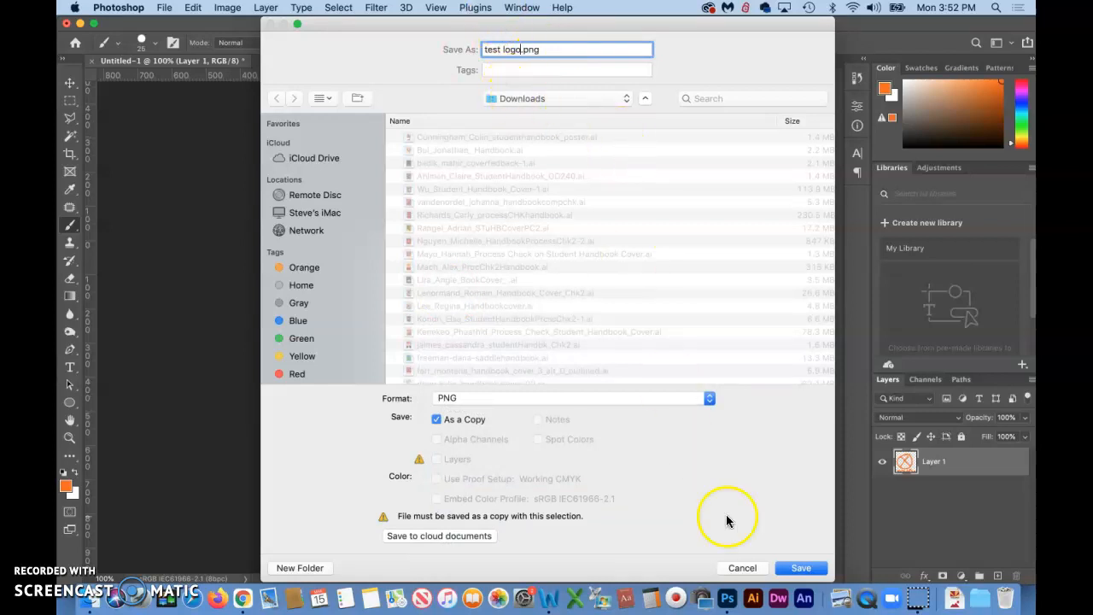
left_click(807, 569)
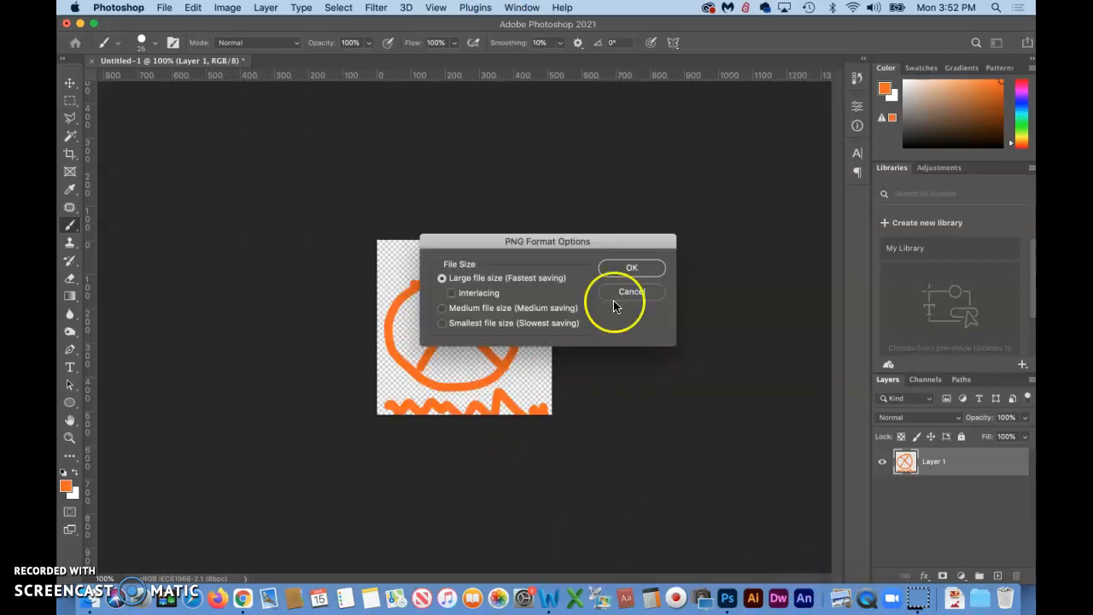
left_click(633, 271)
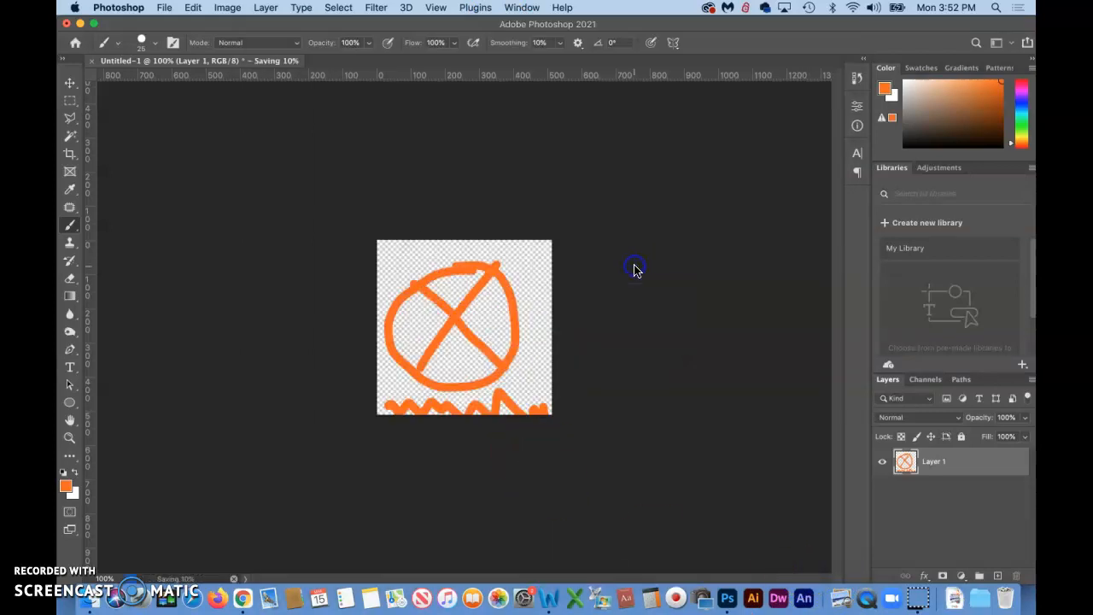
Switch to the browser and replace the site logo in Site Identity with the uploaded test-logo.png, skipping cropping
key("super+Tab")
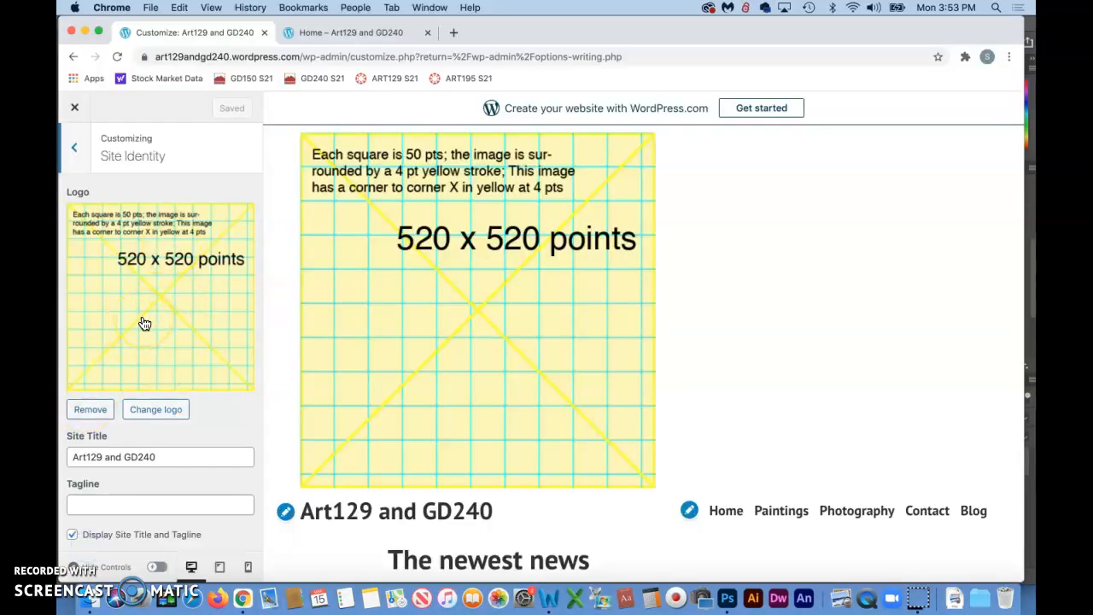
left_click(85, 415)
left_click(161, 415)
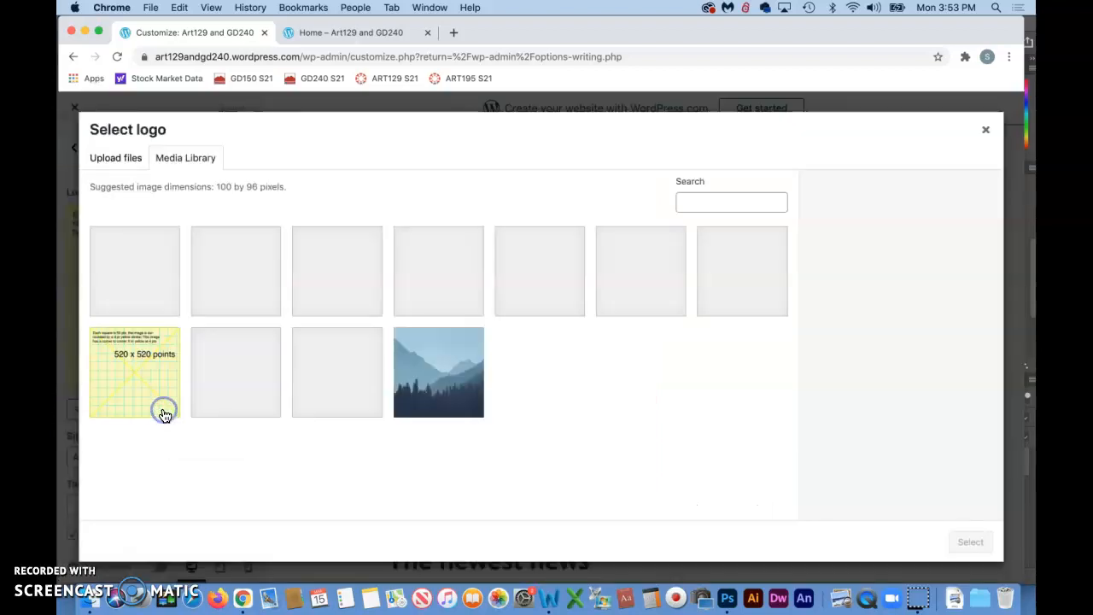
left_click(119, 159)
left_click(547, 347)
left_click(920, 465)
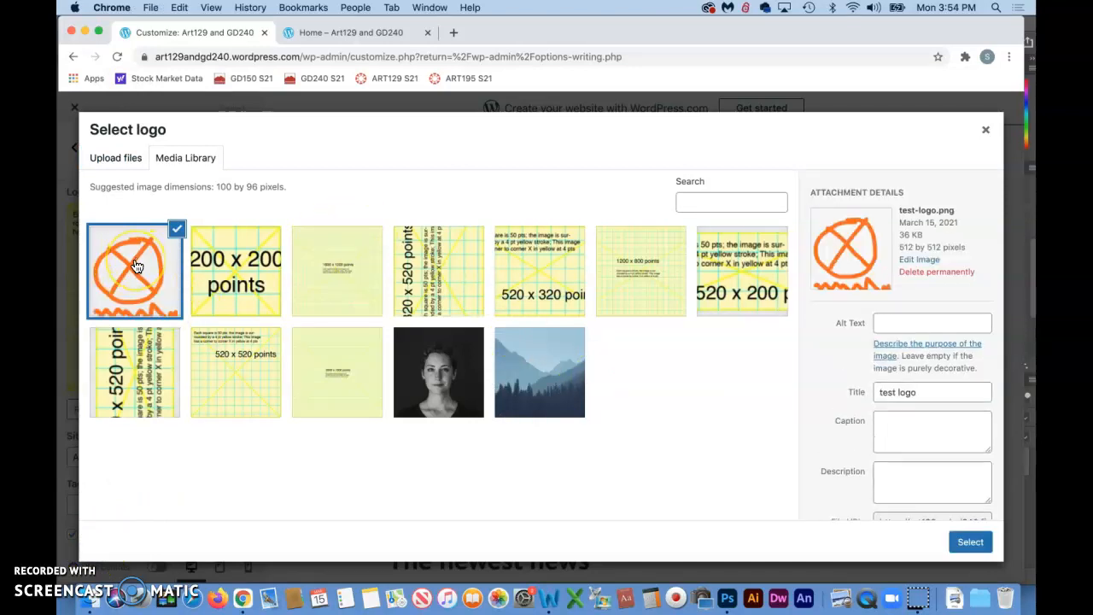
left_click(970, 544)
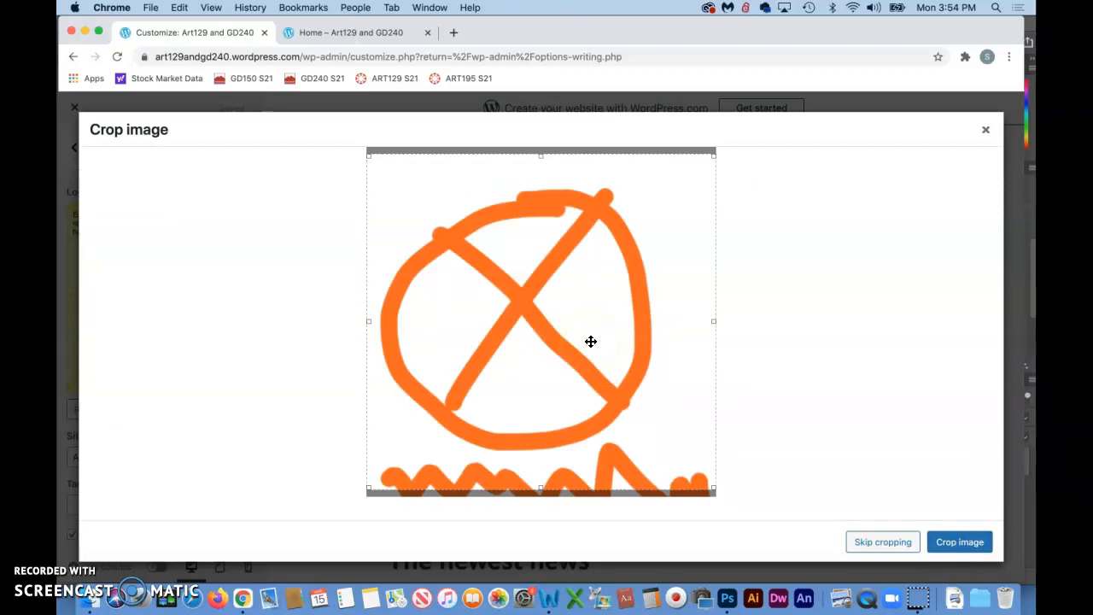
left_click(883, 542)
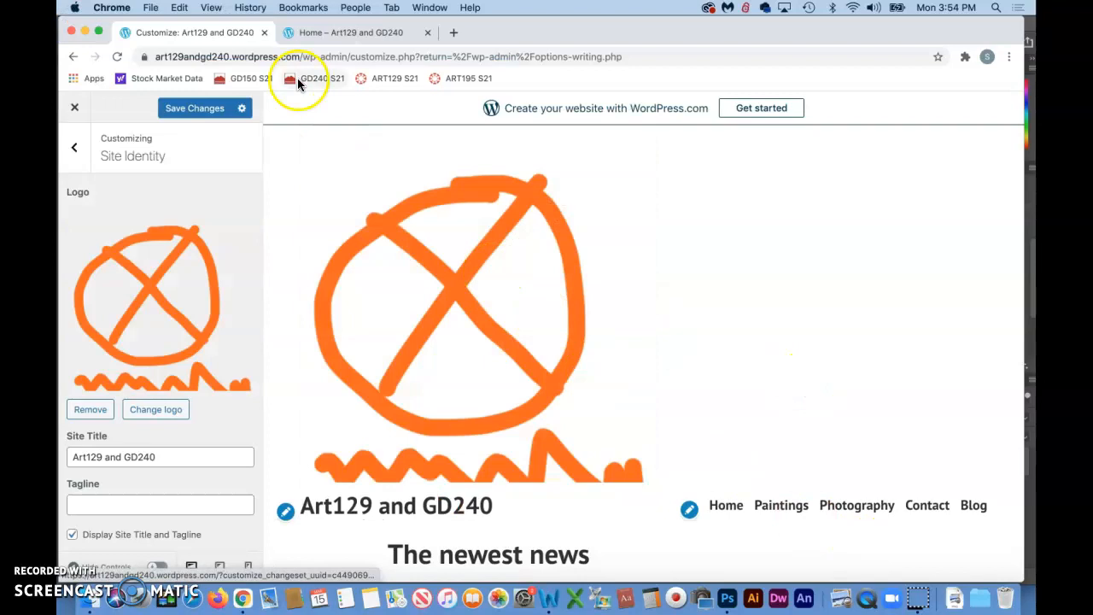
Publish the Customizer changes and view the new logo on the live home page
left_click(198, 108)
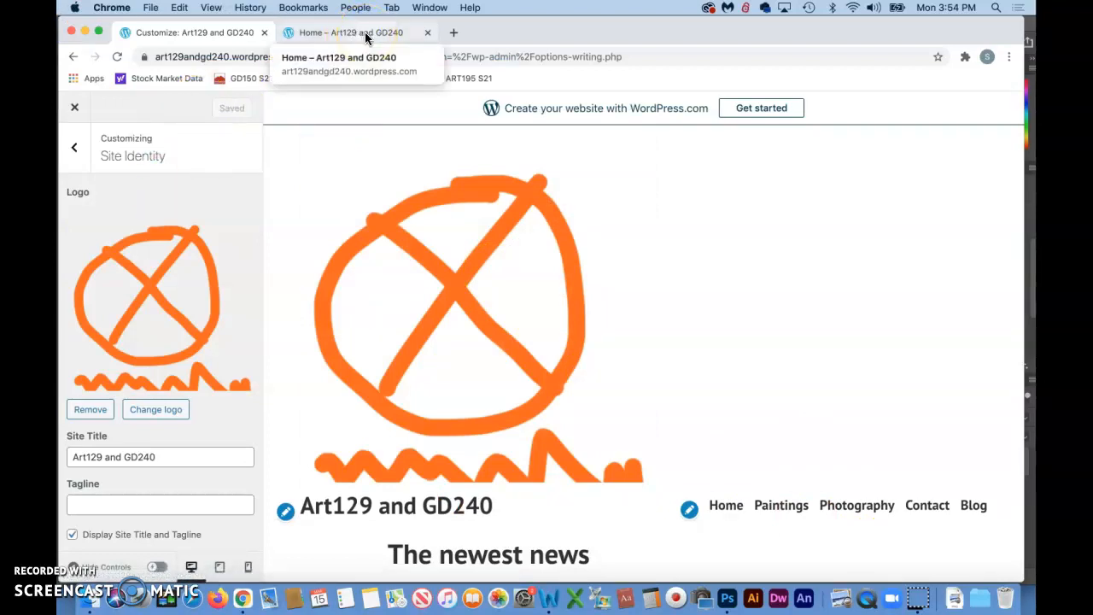
left_click(365, 34)
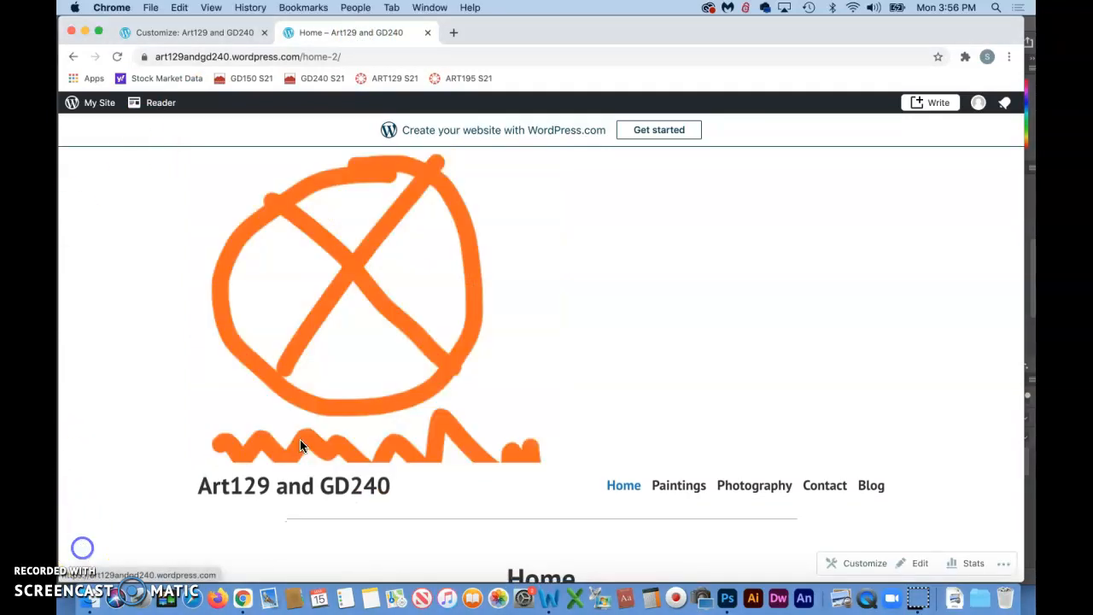
left_click(444, 373)
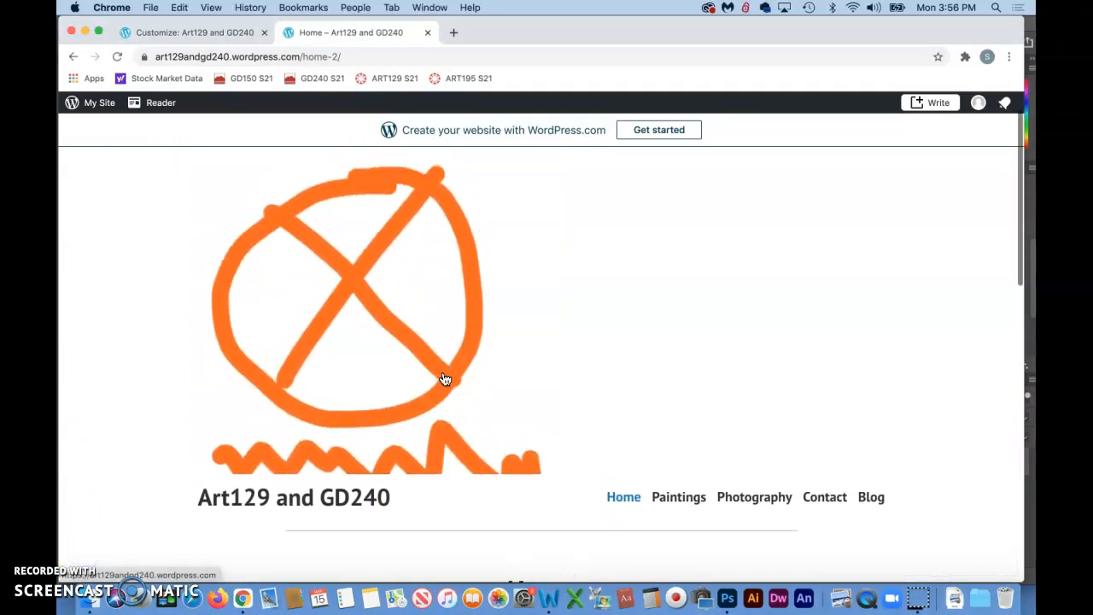
scroll(444, 379, "down", 1)
left_click(353, 380)
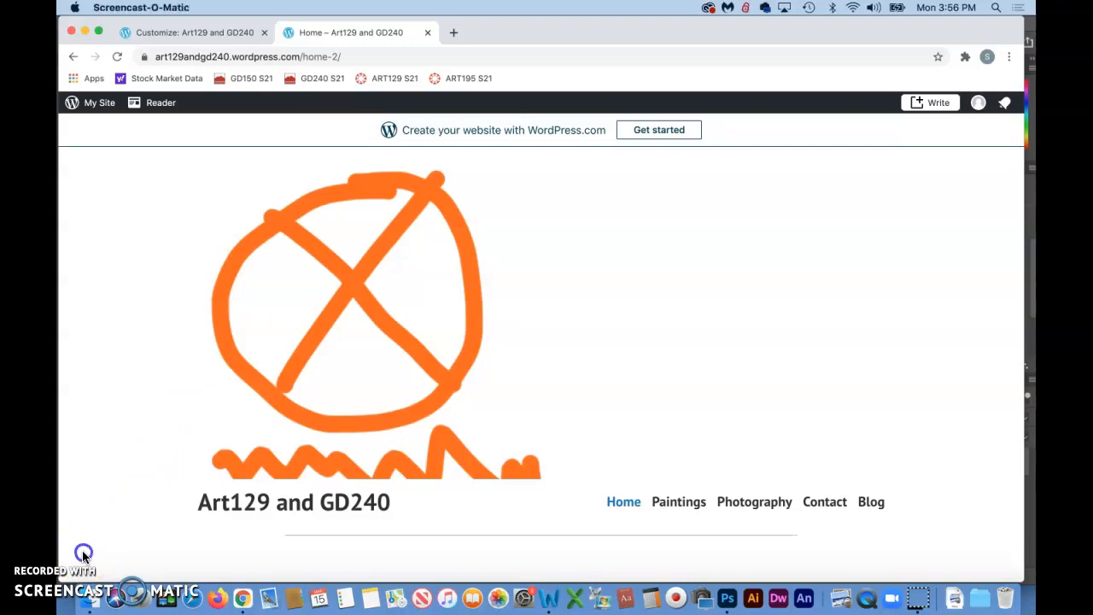
scroll(354, 342, "down", 1)
left_click(357, 340)
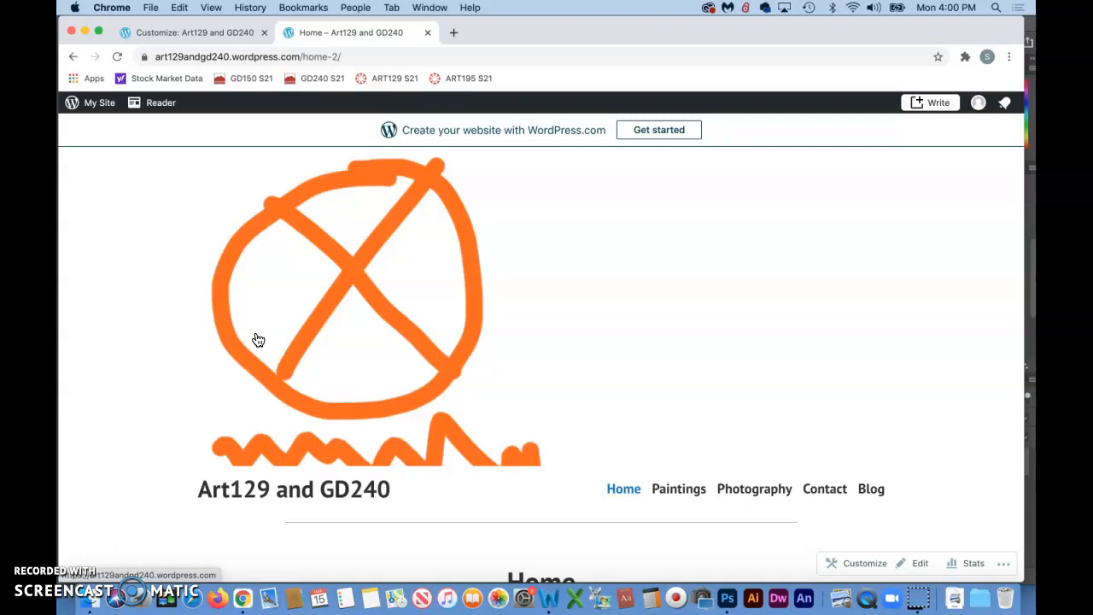
Switch to Photoshop and create a new 100 × 100 pixel document
left_click(728, 600)
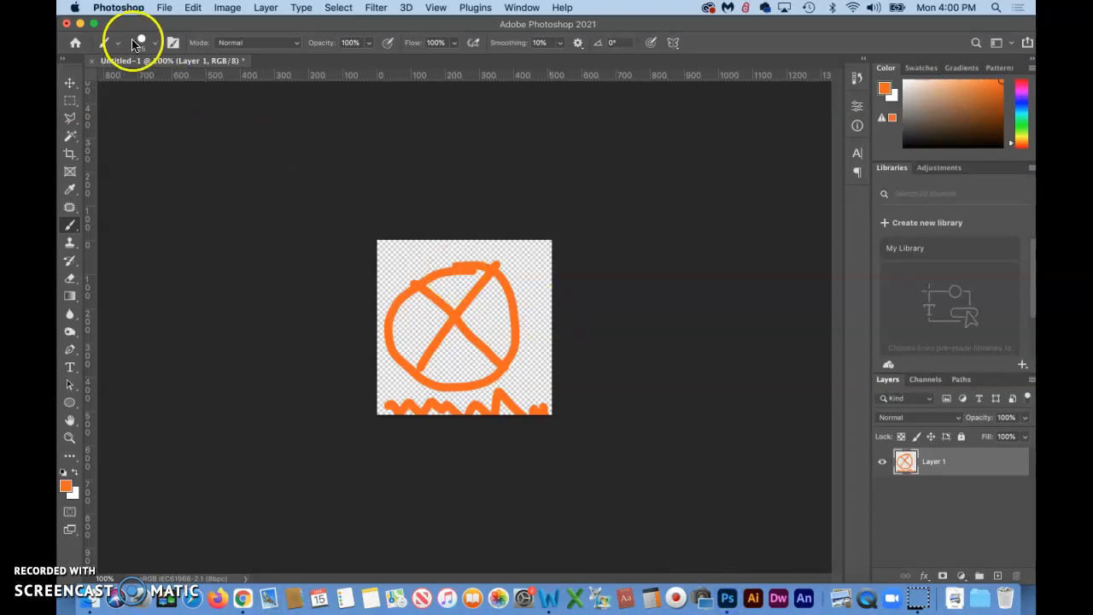
left_click(164, 8)
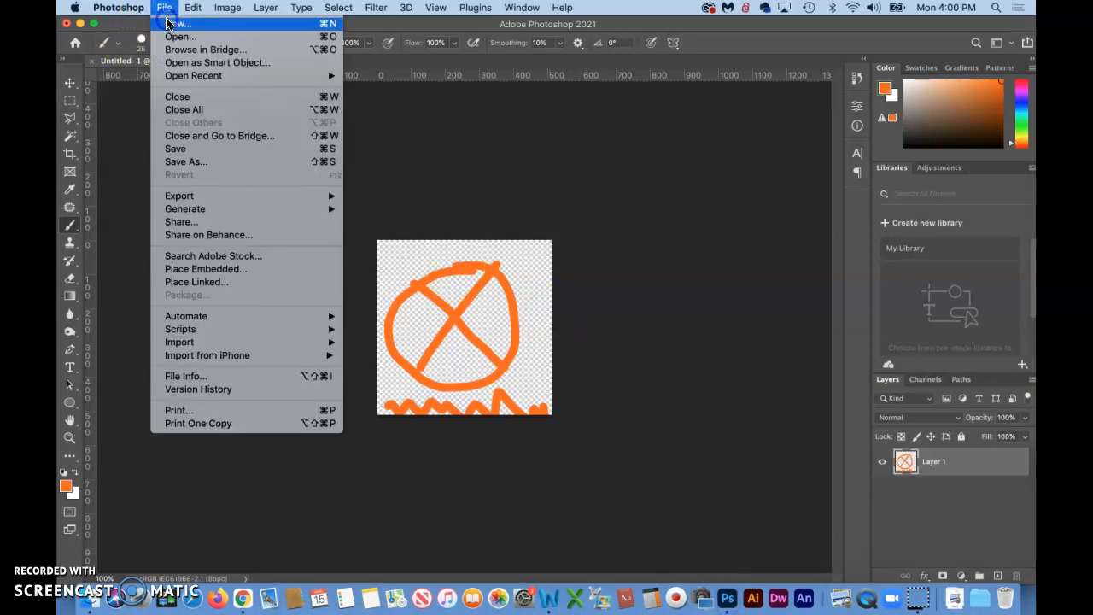
left_click(167, 23)
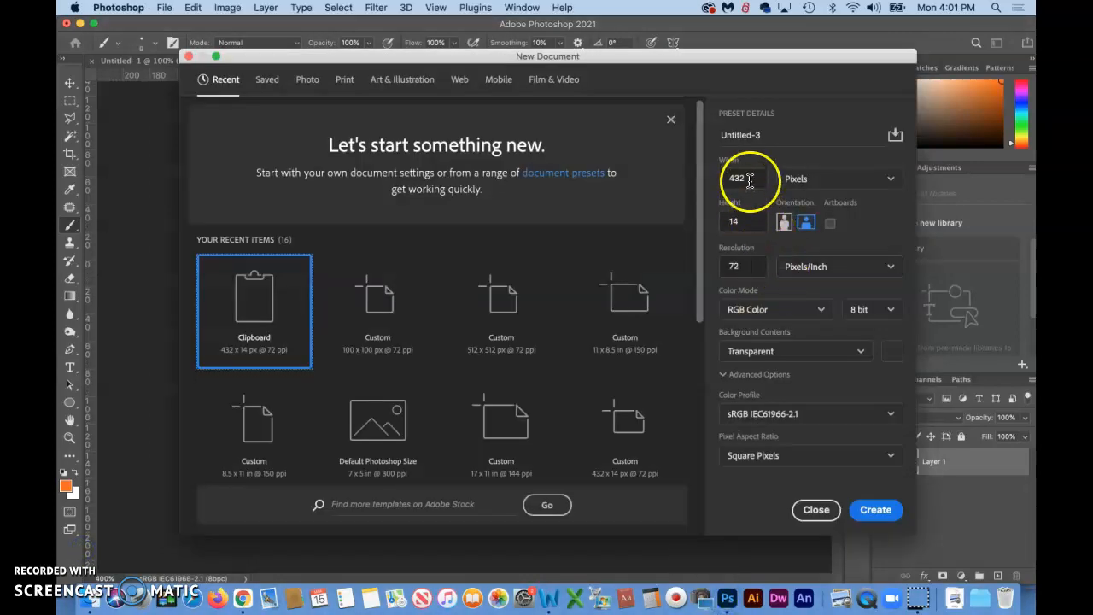
left_click_drag(750, 180, 684, 176)
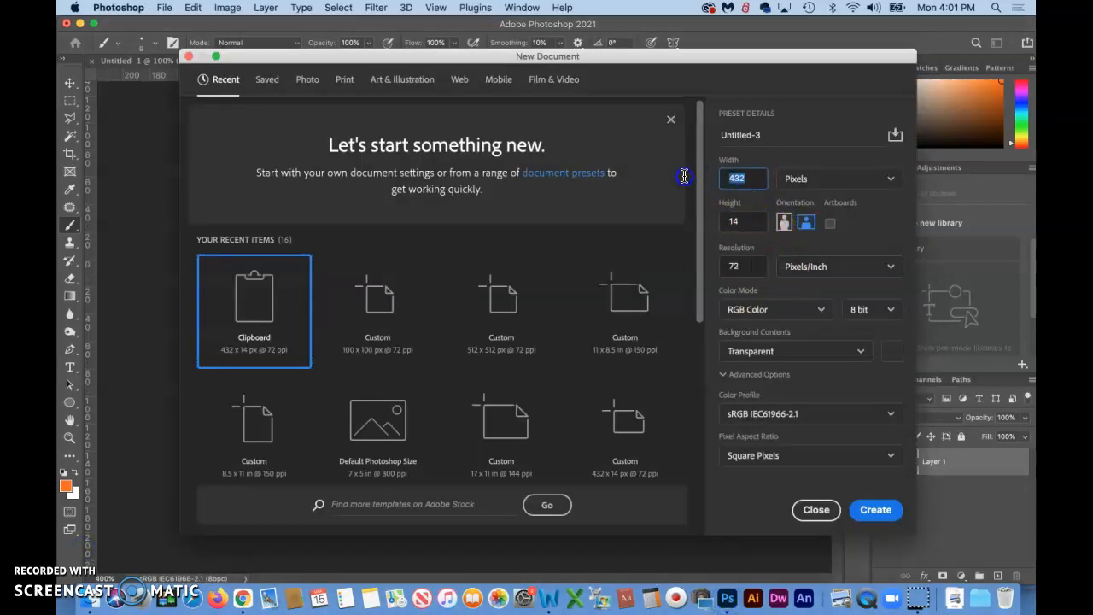
type("100")
left_click_drag(718, 214, 648, 212)
type("100")
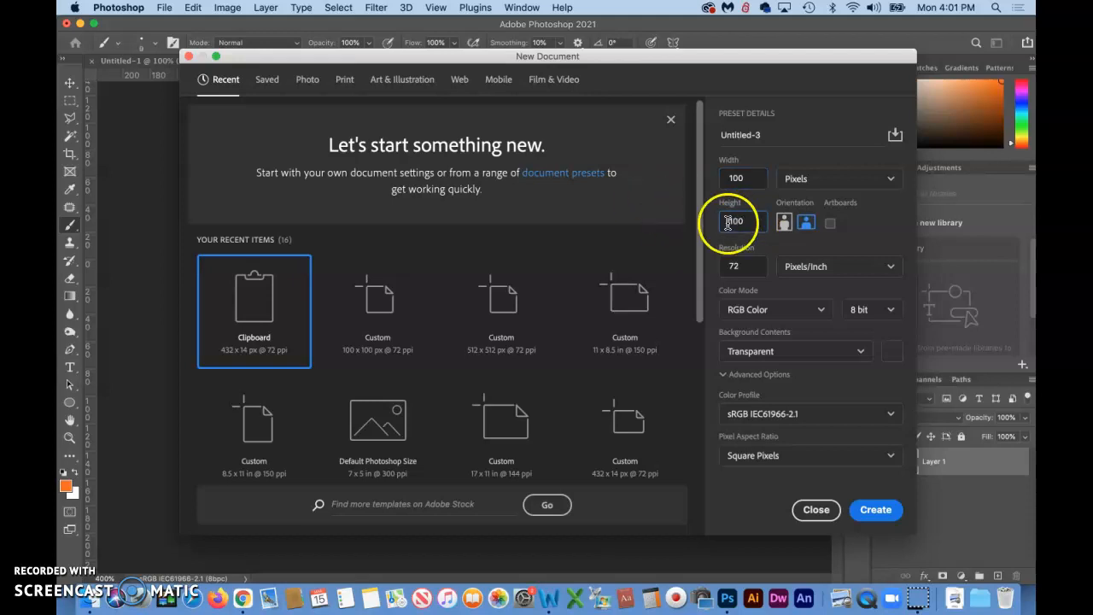
left_click(876, 512)
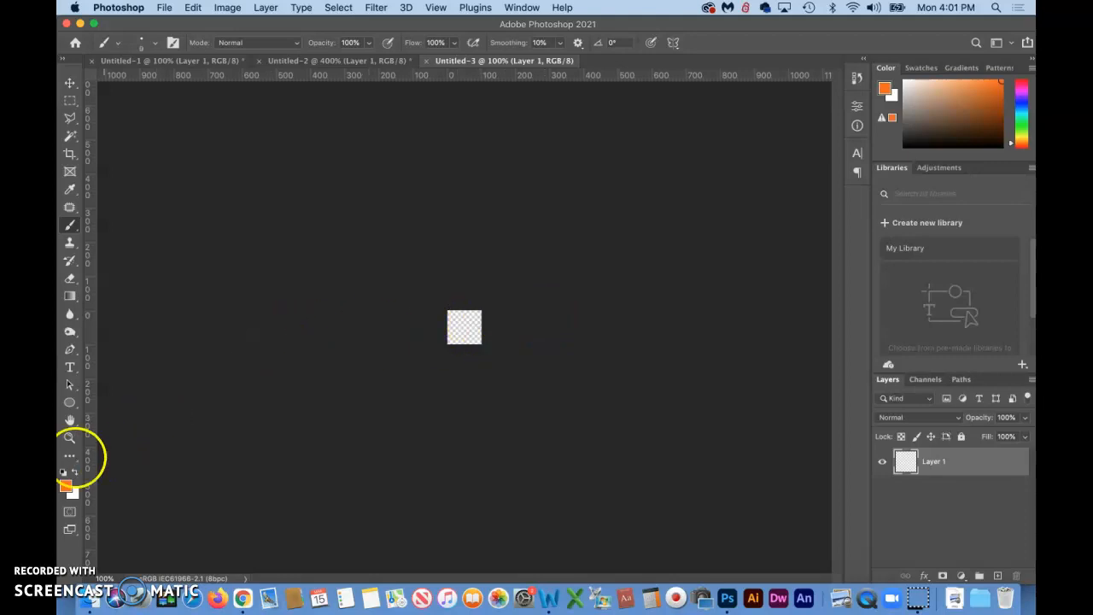
Zoom the new canvas to fill the window and paint an orange circle with a line beneath it using the Brush tool
double_click(70, 421)
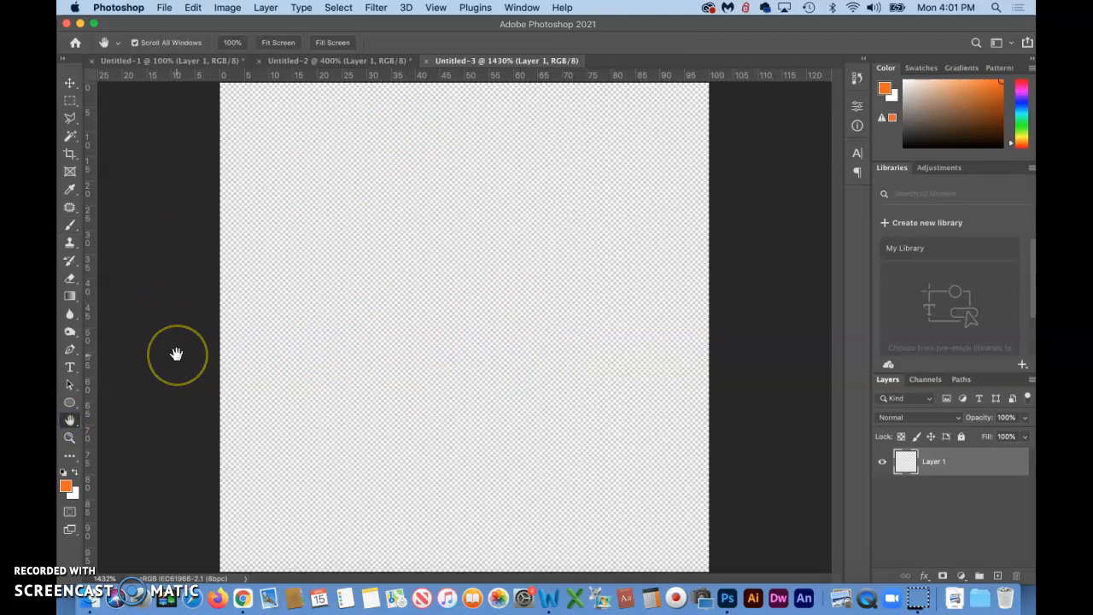
key("b")
left_click_drag(429, 149, 536, 410)
left_click_drag(588, 370, 395, 167)
mouse_move(293, 556)
left_mouse_down()
mouse_move(372, 485)
mouse_move(487, 516)
mouse_move(534, 498)
mouse_move(647, 508)
mouse_move(671, 532)
left_mouse_up()
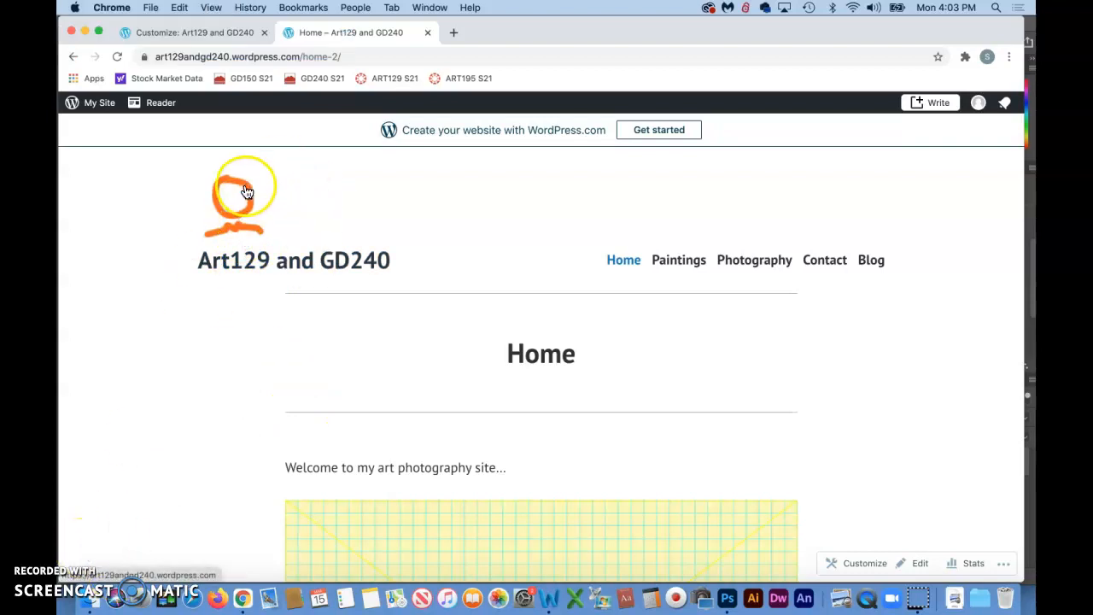
Try the featured colour palettes in the Customizer's Colors & Backgrounds section, returning to the green palette
left_click(87, 556)
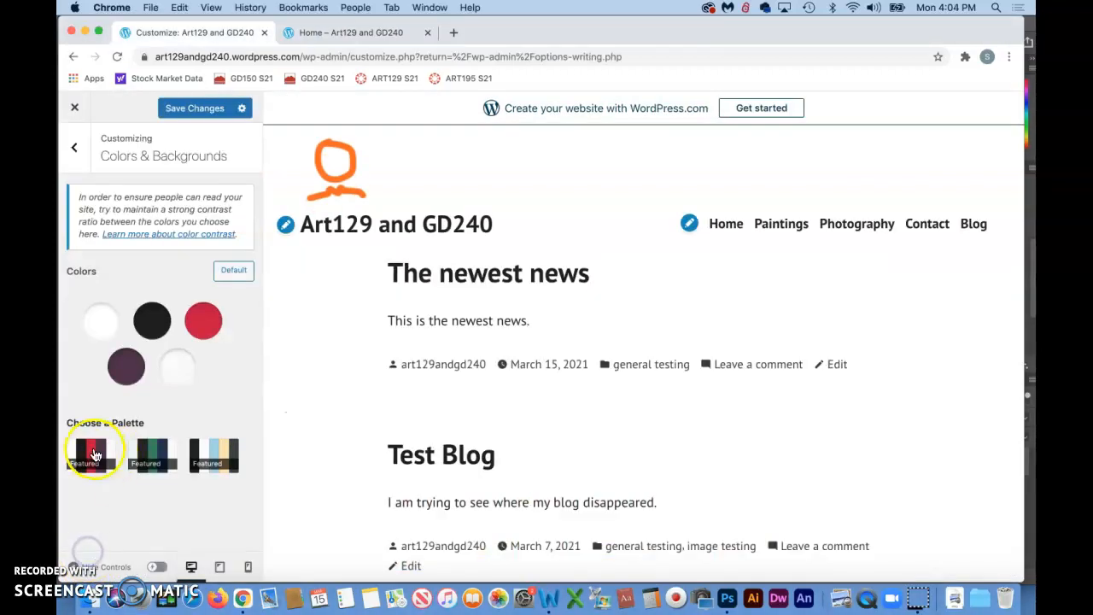
left_click(159, 453)
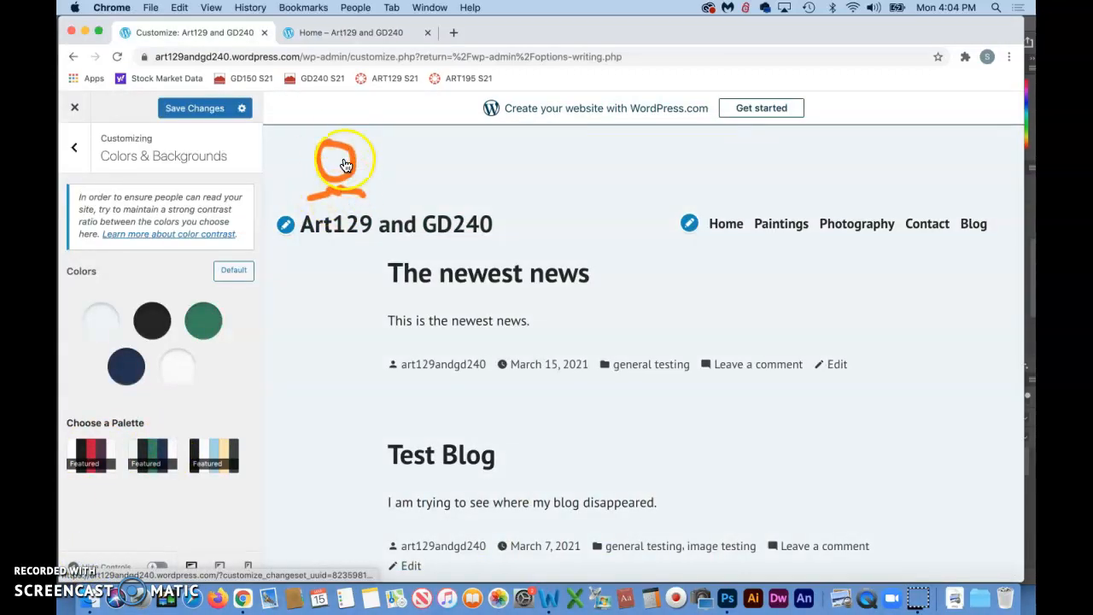
left_click(91, 457)
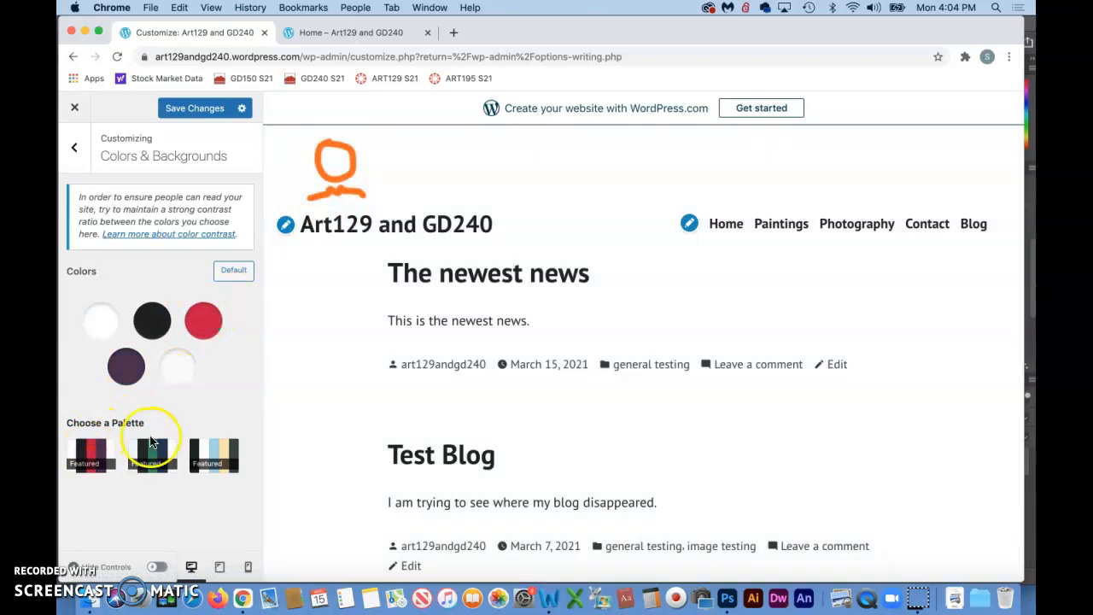
left_click(150, 454)
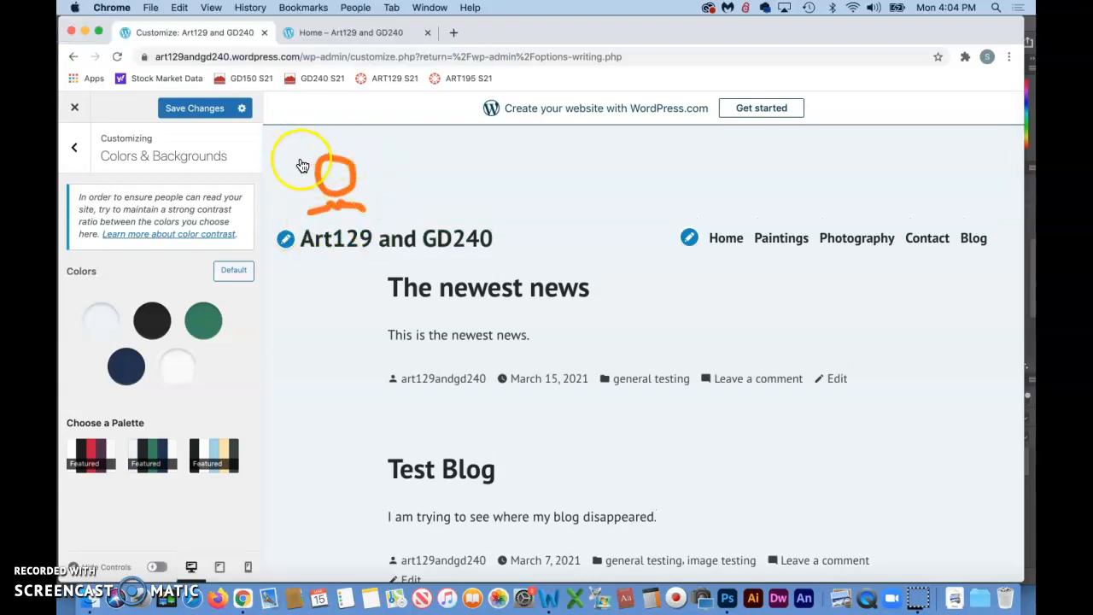
left_click(86, 549)
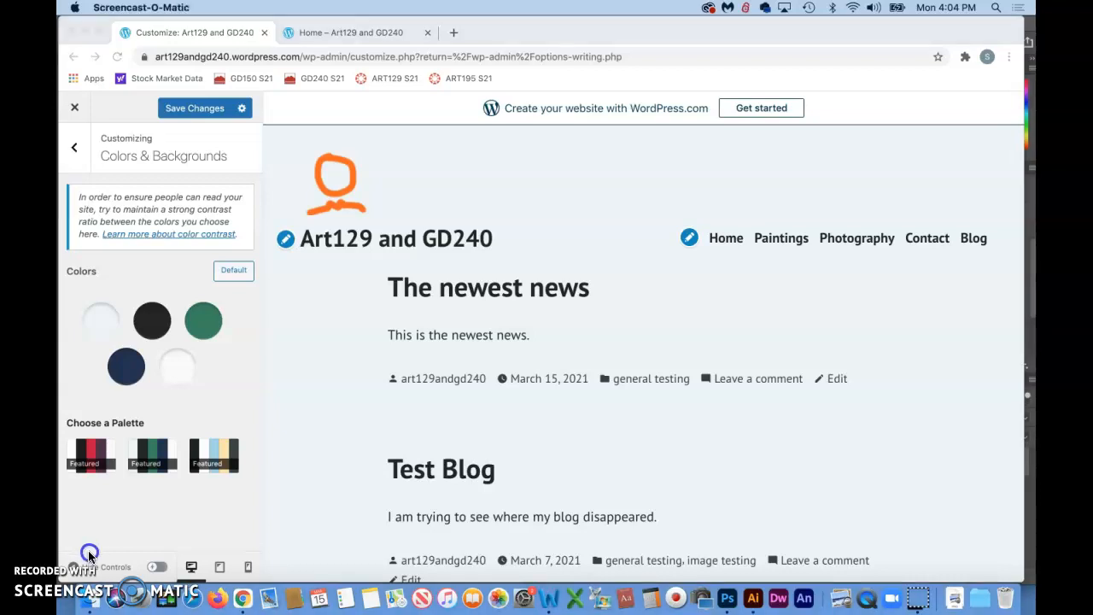
Switch to Illustrator, start a new document and set its colour mode to RGB Color
left_click(751, 602)
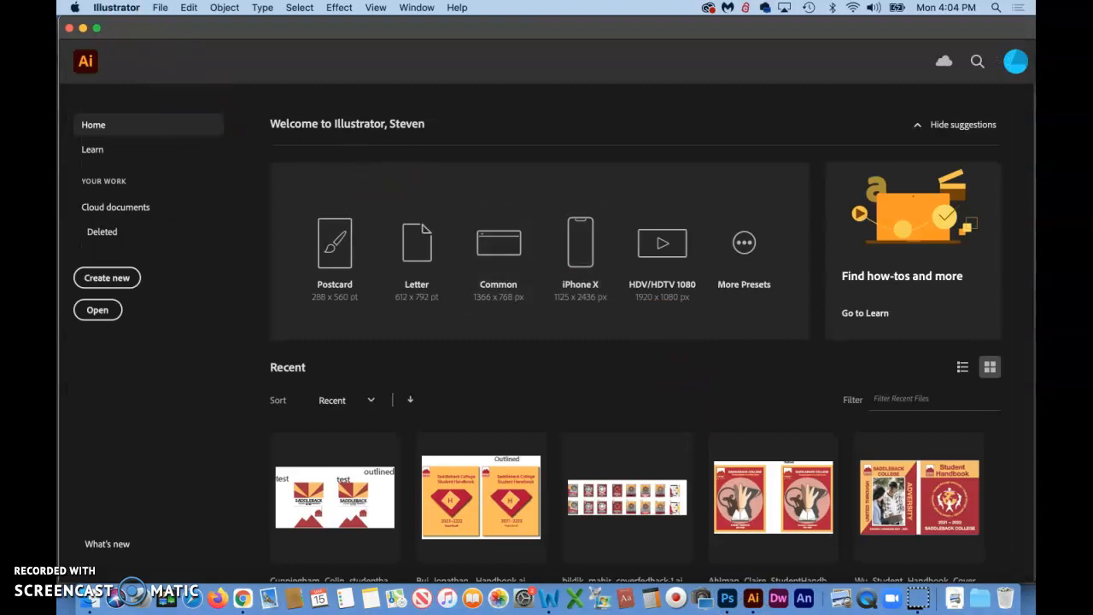
left_click(162, 7)
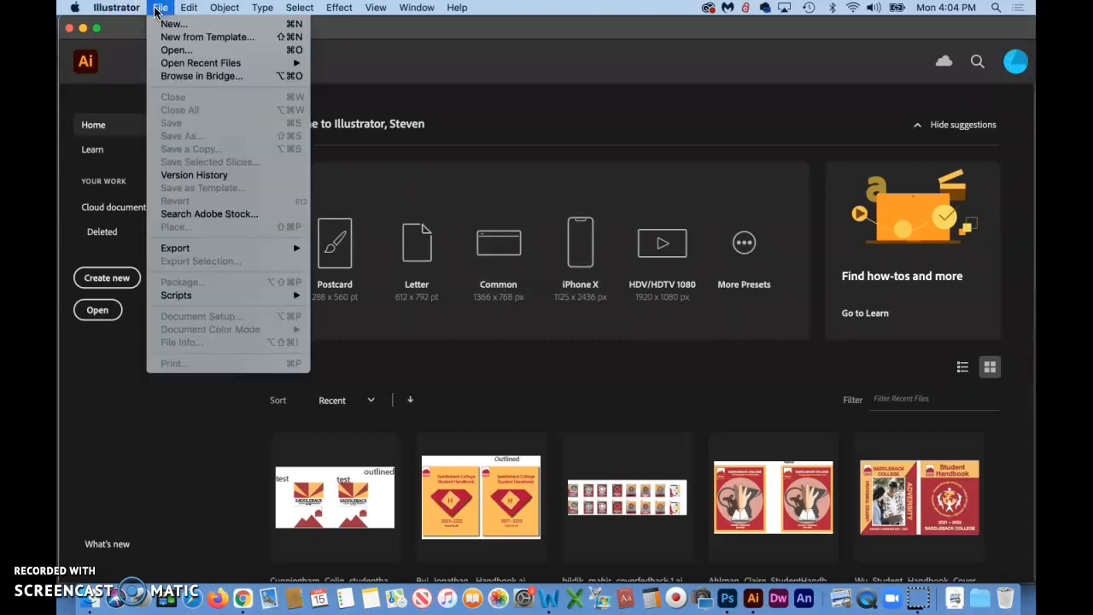
left_click(165, 25)
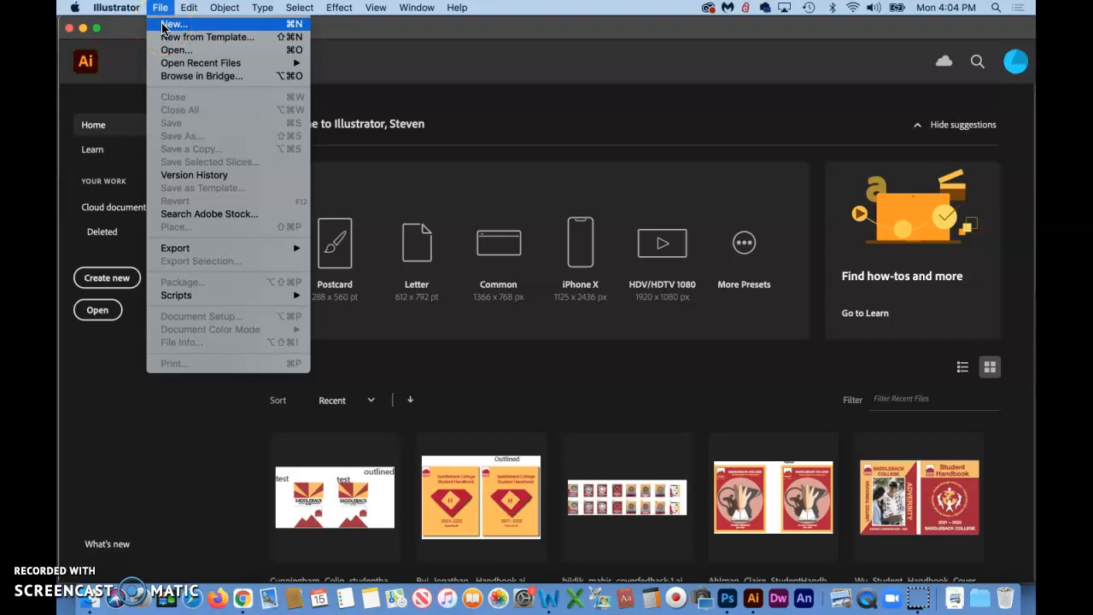
left_click(159, 6)
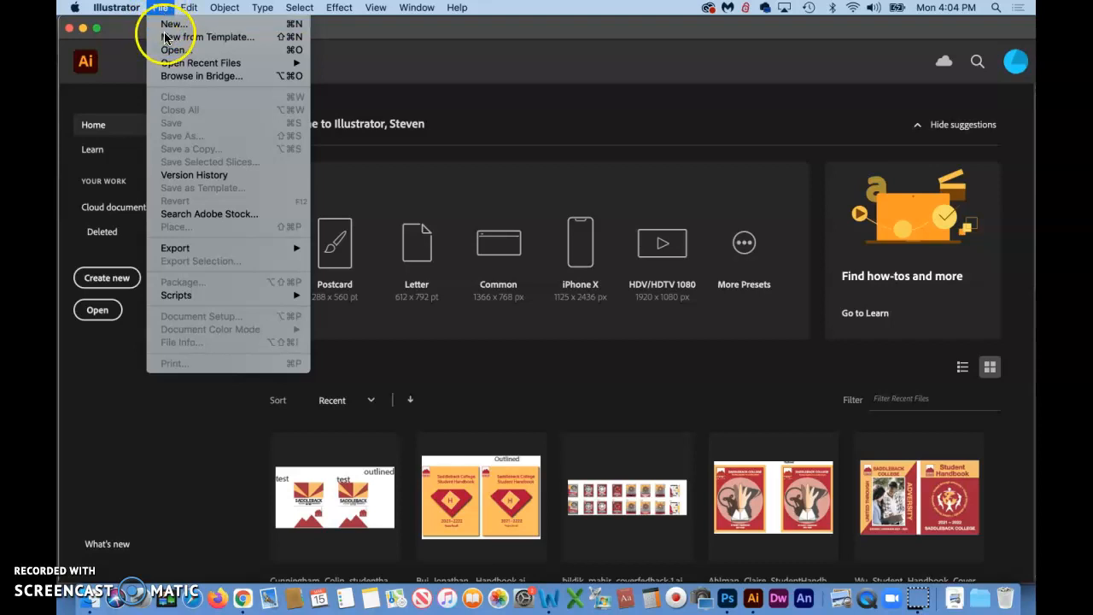
left_click(168, 30)
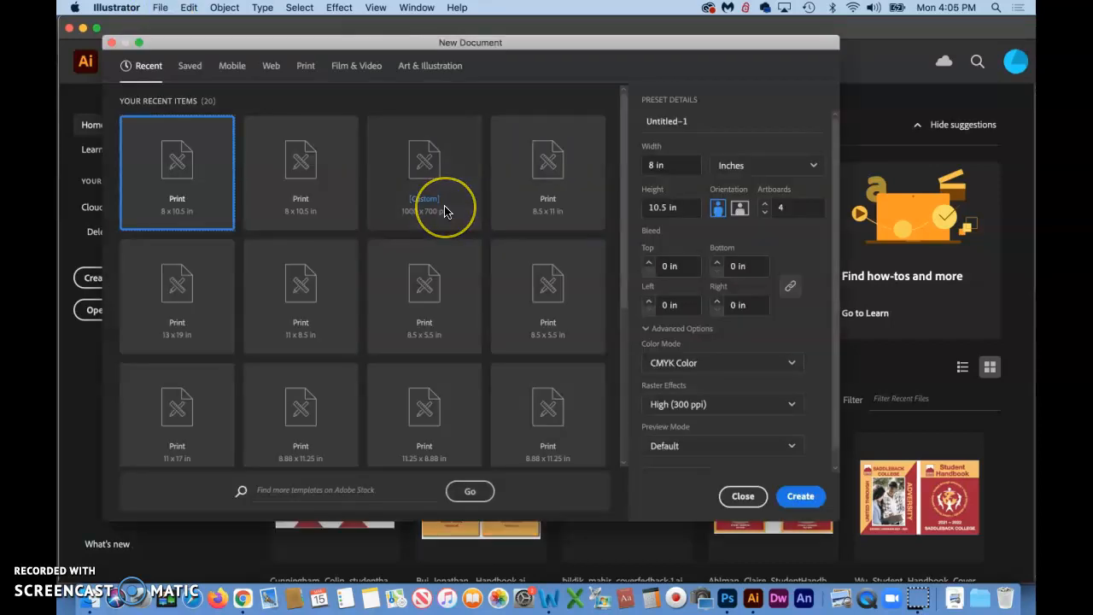
left_click(666, 365)
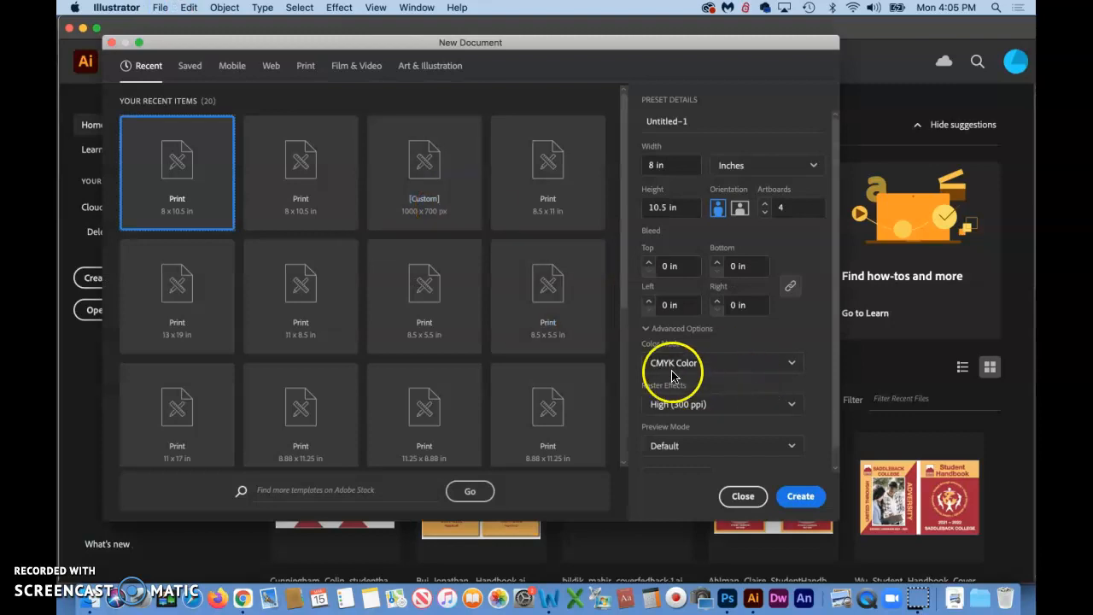
left_click(792, 363)
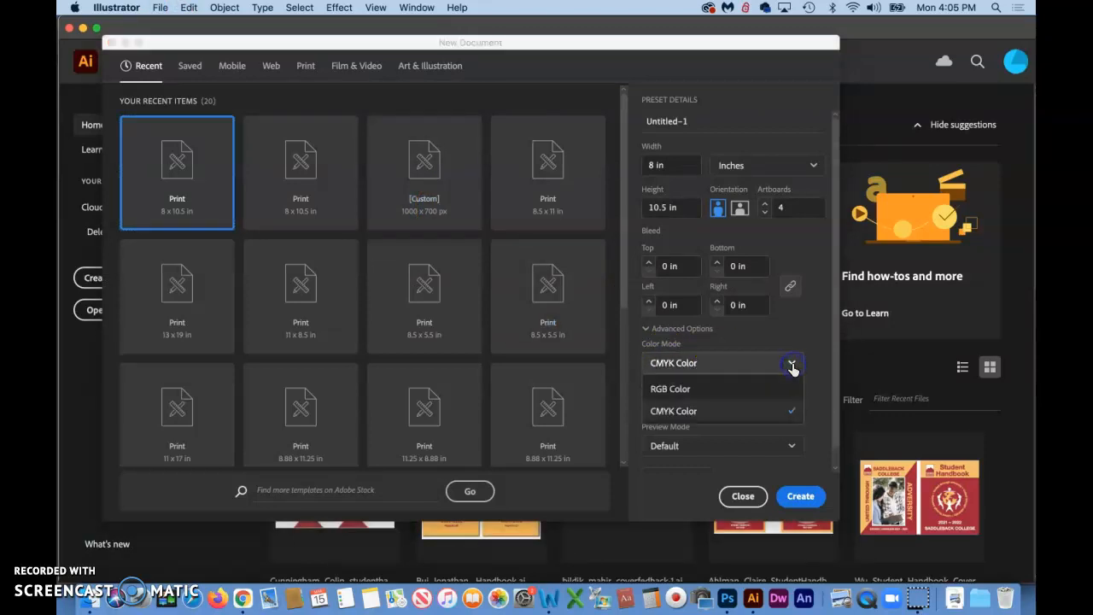
left_click(671, 390)
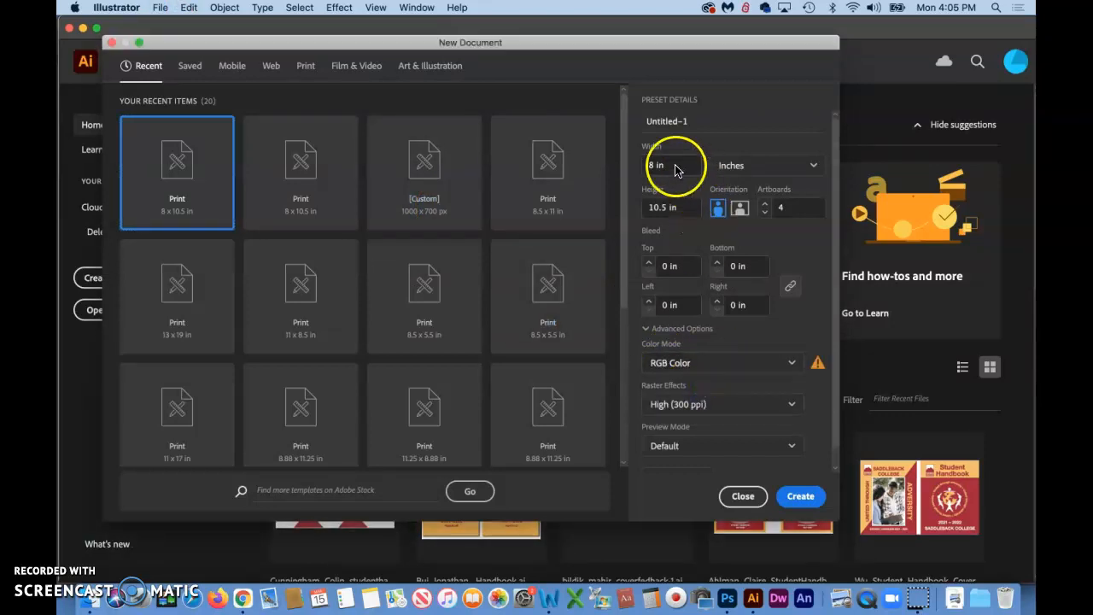
Set the document units to pixels with width and height of 90 px, and create the document
left_click(813, 168)
left_click(743, 191)
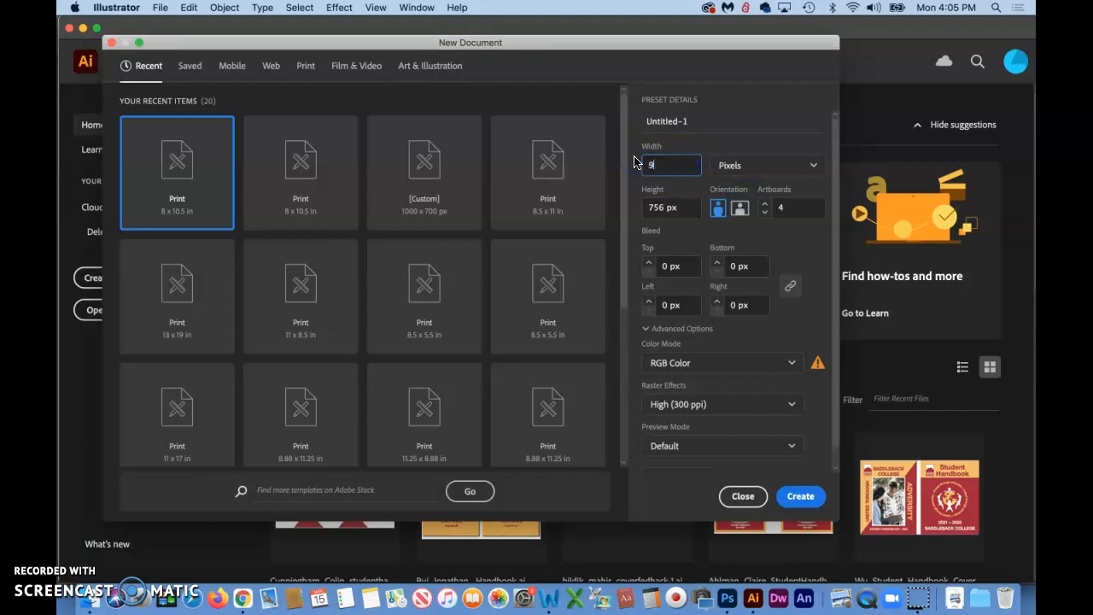
left_click(637, 210)
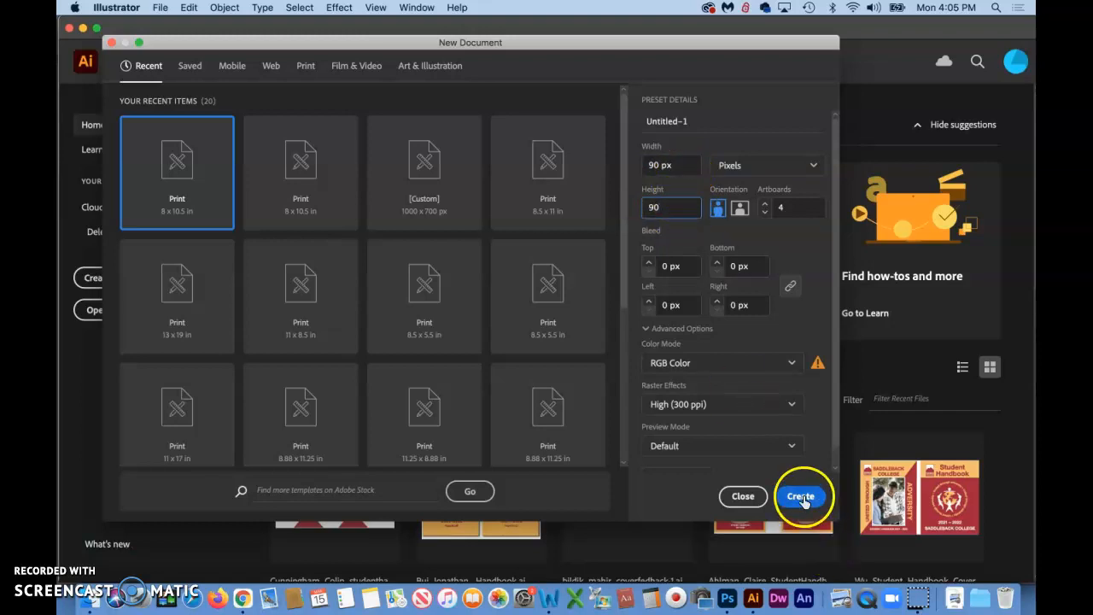
left_click(801, 498)
Zoom in on the first artboard and draw a square rectangle about 50 × 50 px on it
left_click(500, 355)
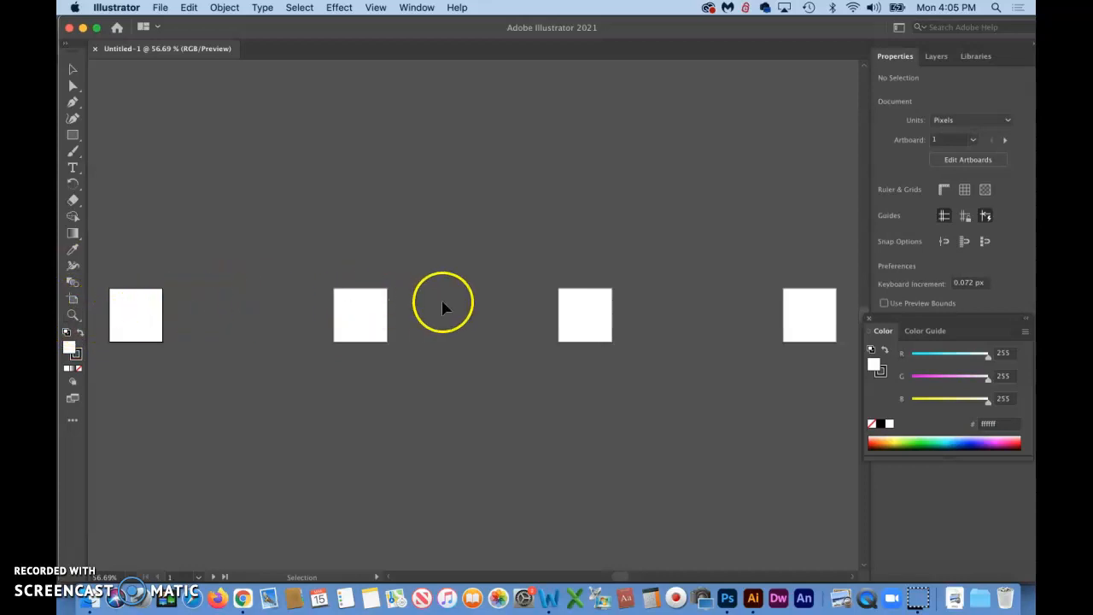
left_click(72, 316)
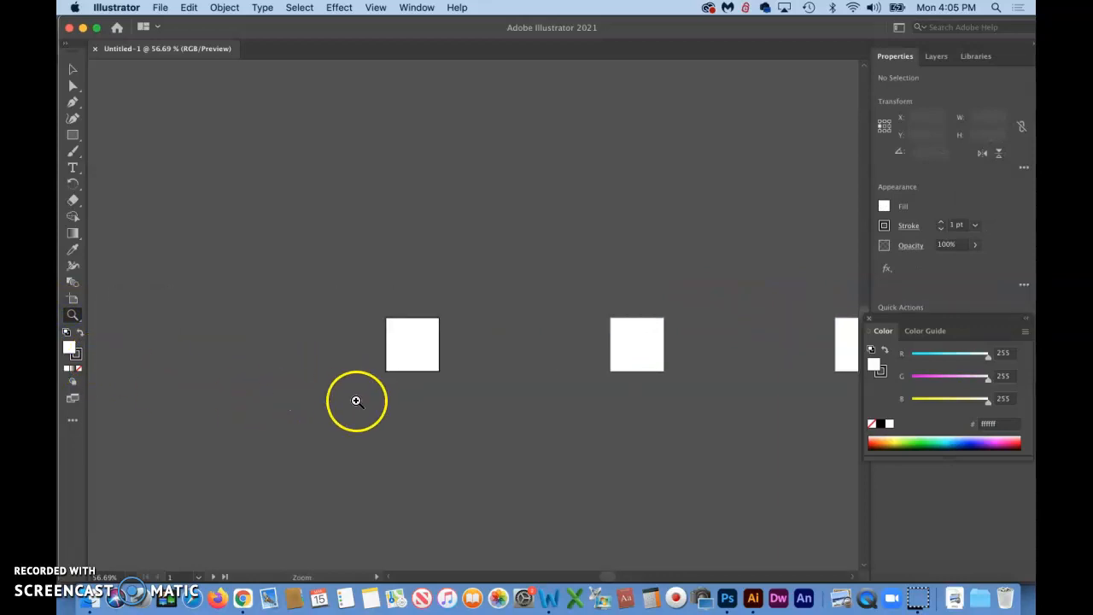
left_click(475, 289)
left_click(574, 217)
scroll(576, 217, "right", 5)
scroll(576, 217, "up", 3)
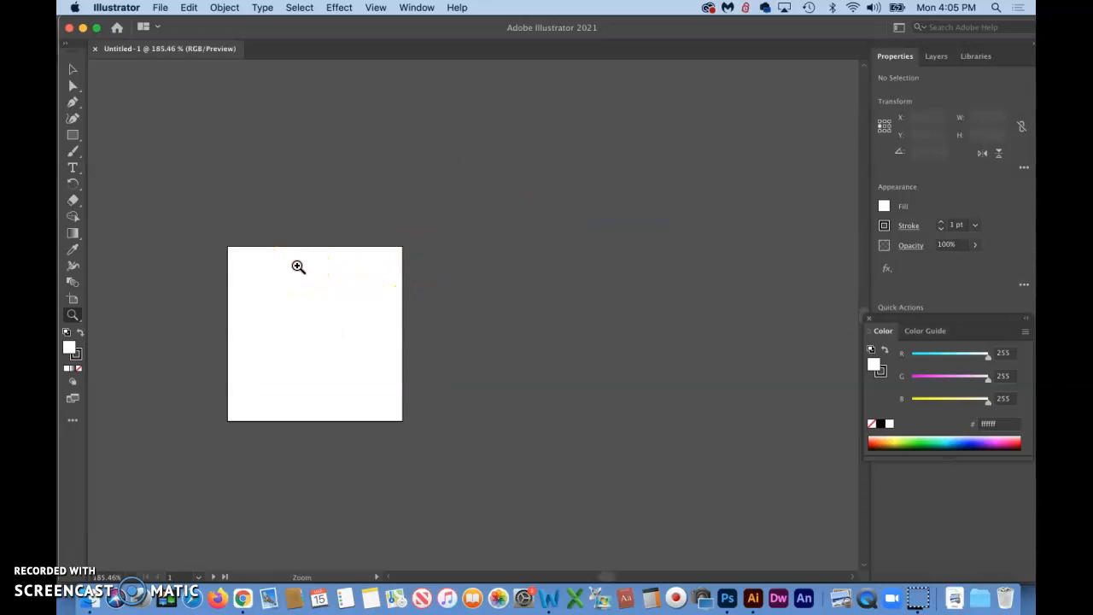
left_click(73, 135)
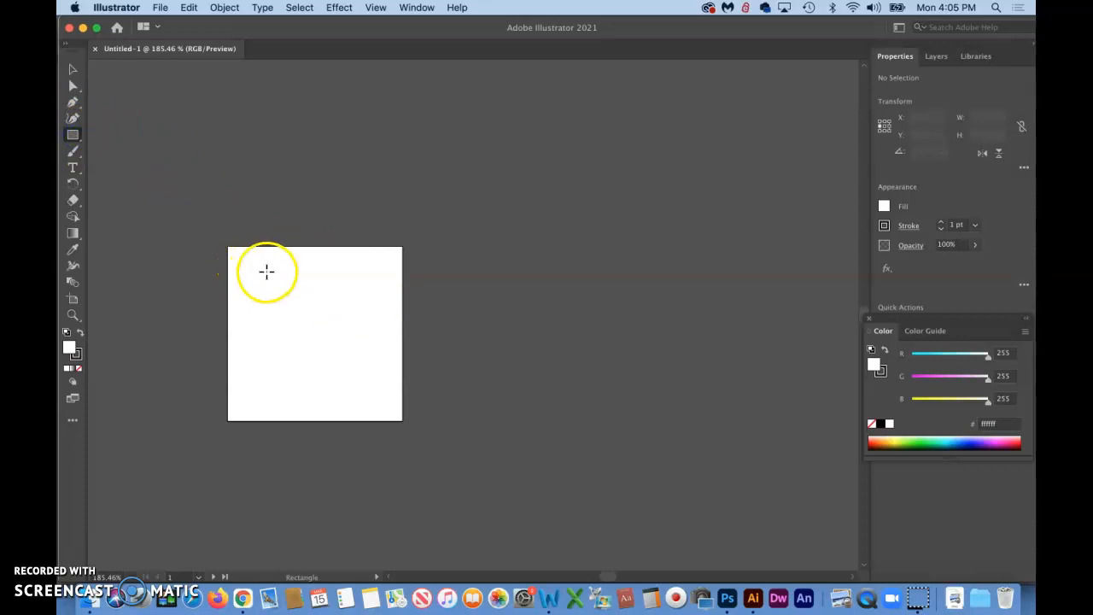
left_click_drag(266, 275, 365, 329)
left_click(86, 567)
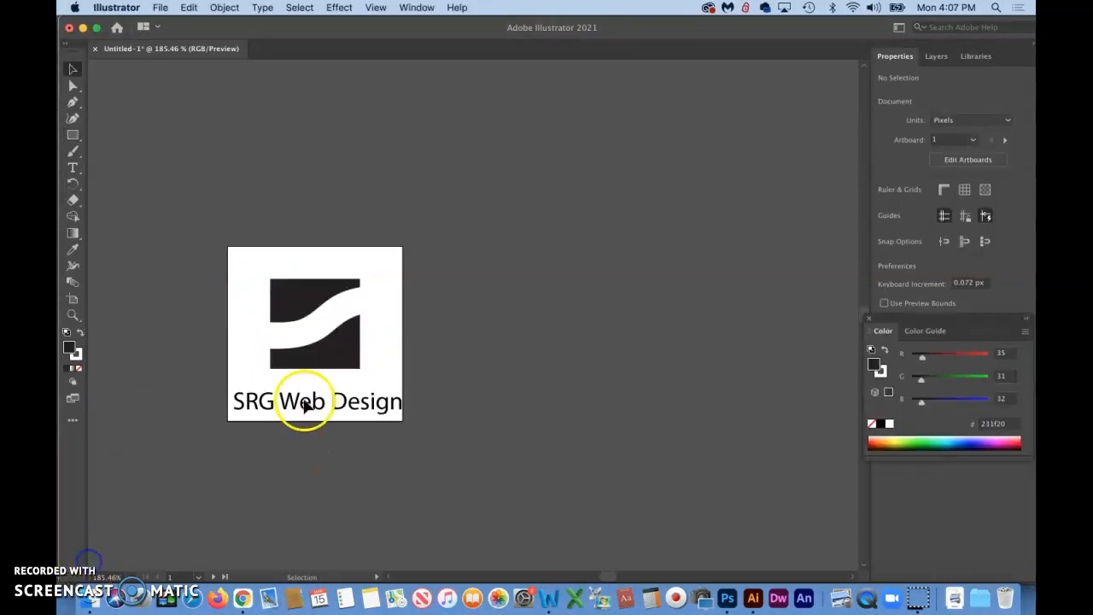
Move and enlarge the SRG Web Design text beneath the S graphic so it spans the artboard
left_click(290, 395)
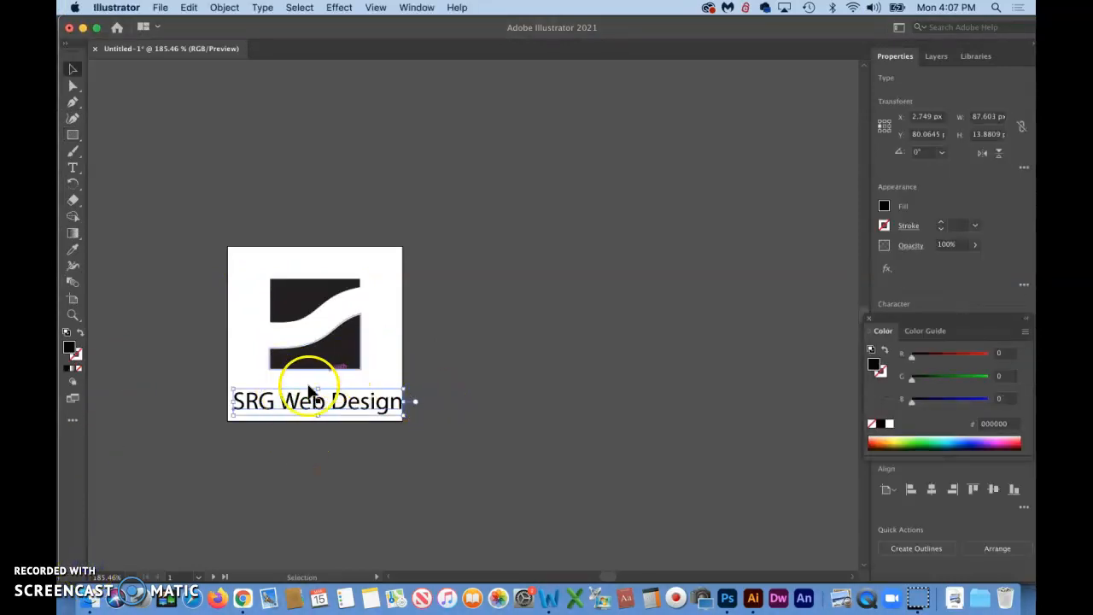
left_click_drag(310, 405, 290, 403)
left_click(378, 410)
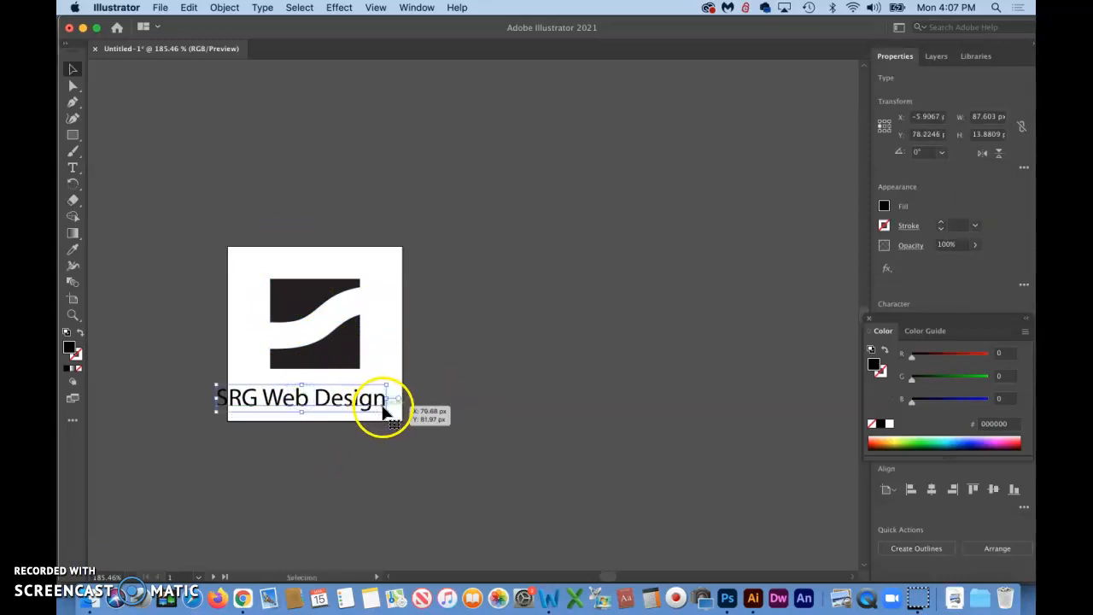
left_click_drag(389, 412, 427, 419)
left_click_drag(341, 398, 342, 402)
left_click(503, 321)
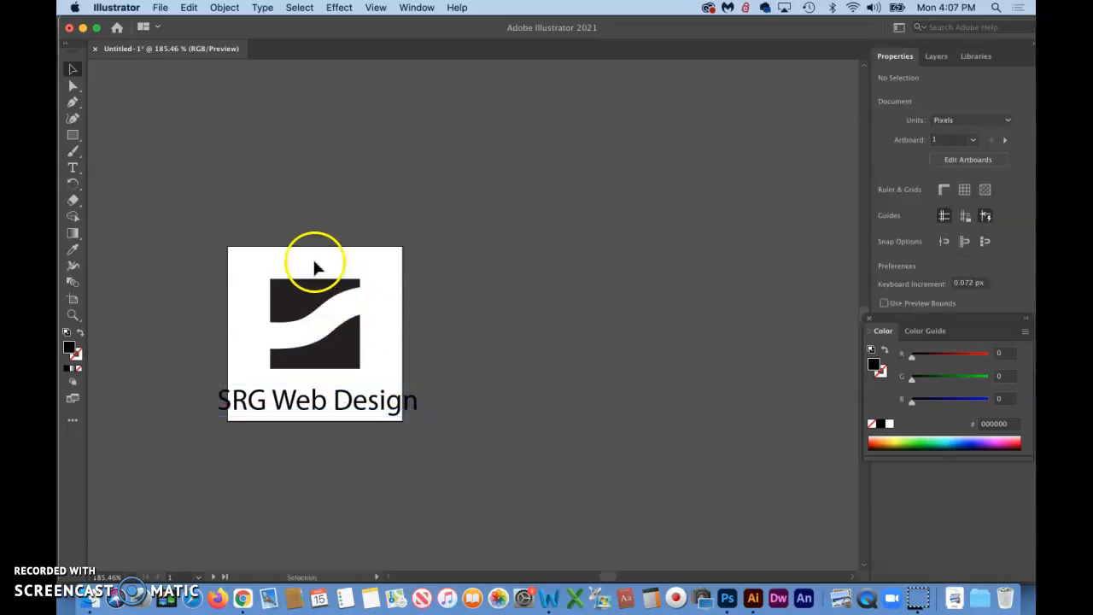
Resize the artboard with the Artboard tool to about 102 × 74 px, fitting the logo and text
left_click(73, 299)
left_click_drag(231, 337, 218, 335)
left_click_drag(400, 331, 432, 333)
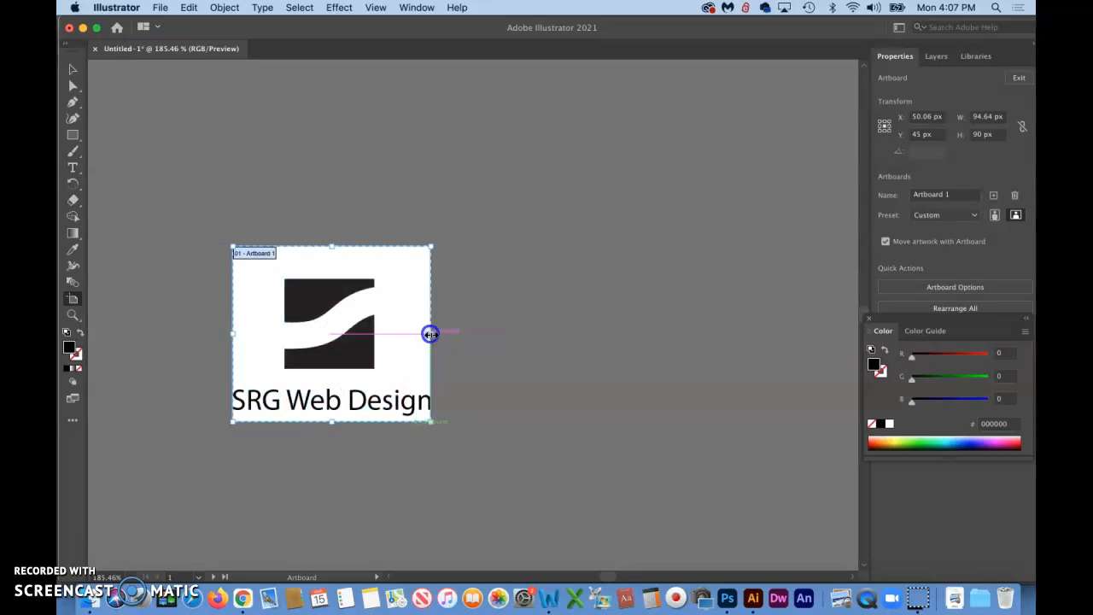
left_click_drag(335, 249, 335, 274)
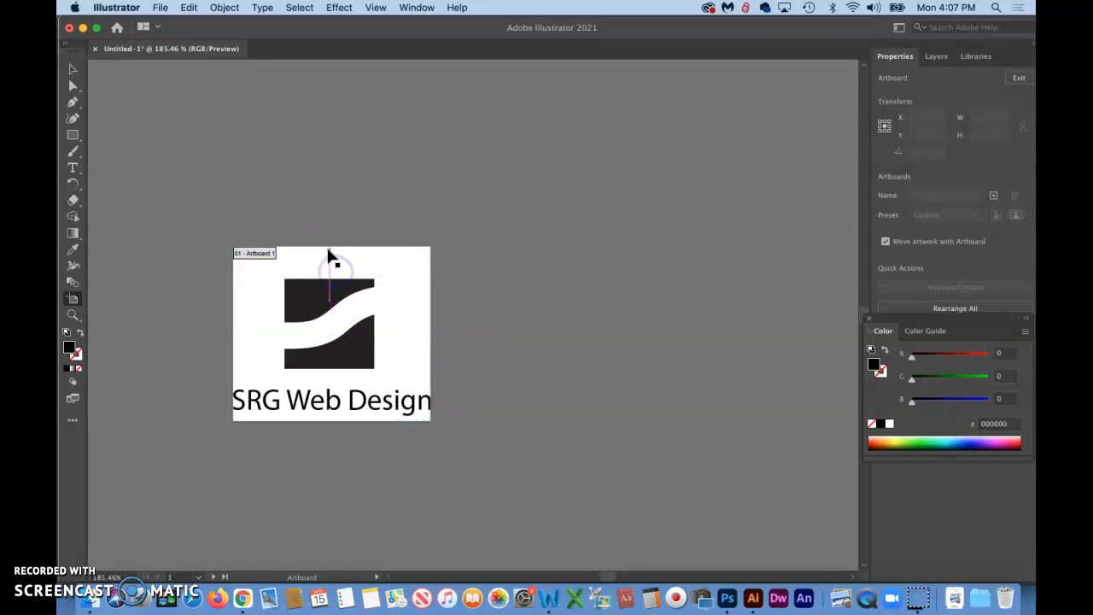
left_click(341, 265)
left_click_drag(334, 246, 332, 278)
mouse_move(245, 415)
left_mouse_down()
mouse_move(415, 422)
mouse_move(244, 402)
left_mouse_up()
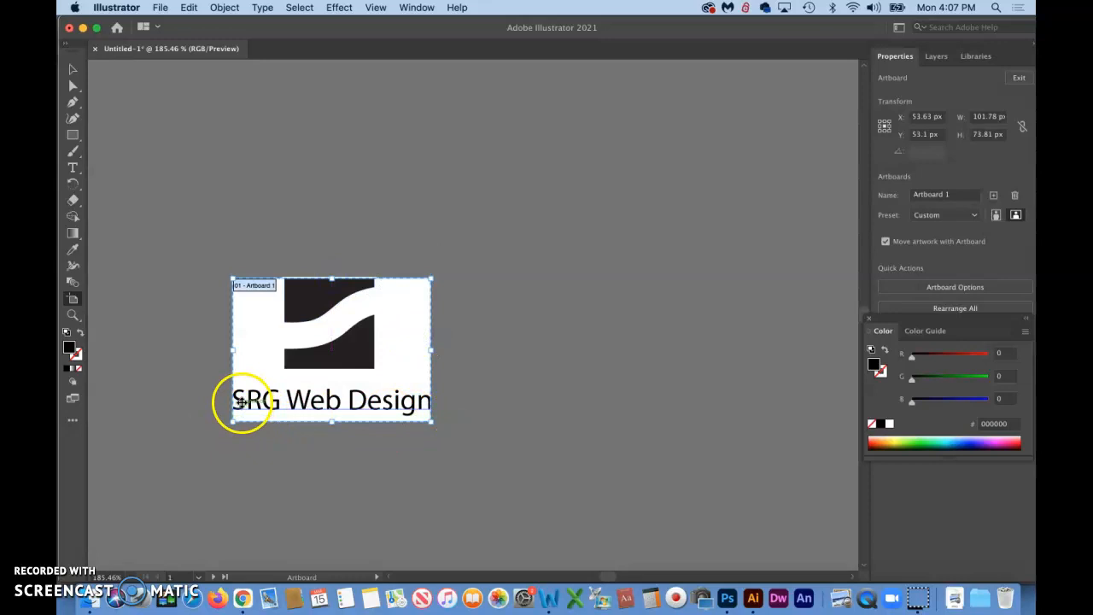
left_click(73, 68)
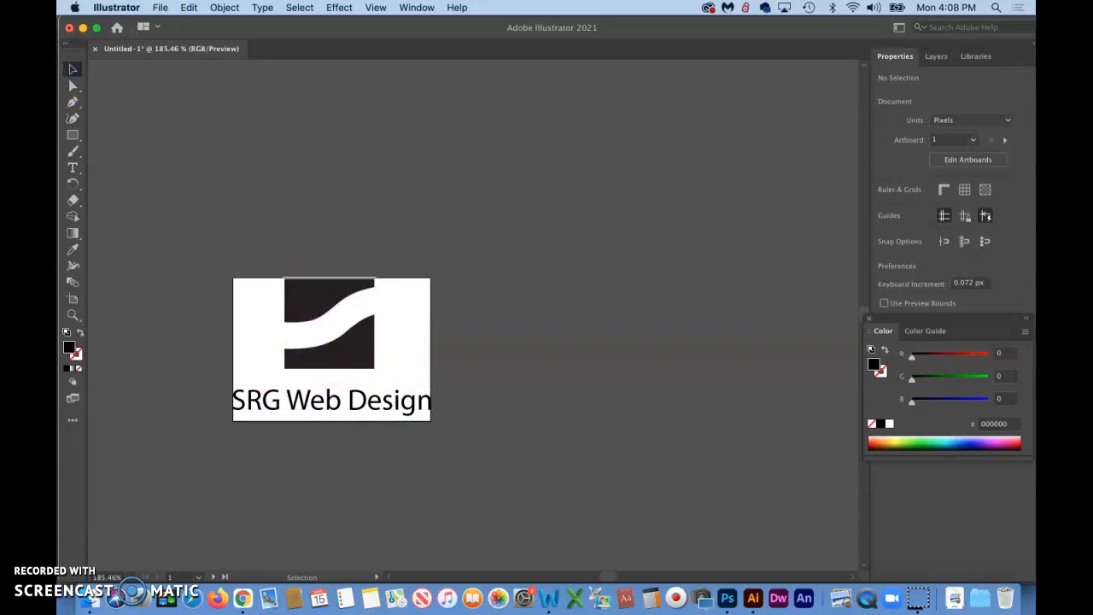
Start exporting as PNG using artboards, limited to range 1
left_click(160, 7)
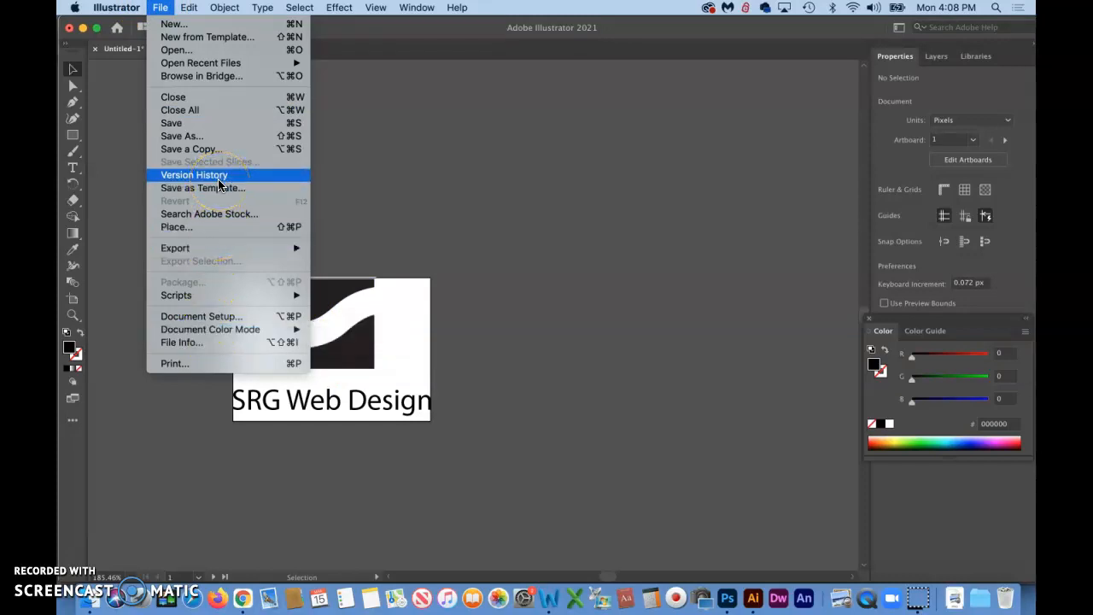
mouse_move(226, 253)
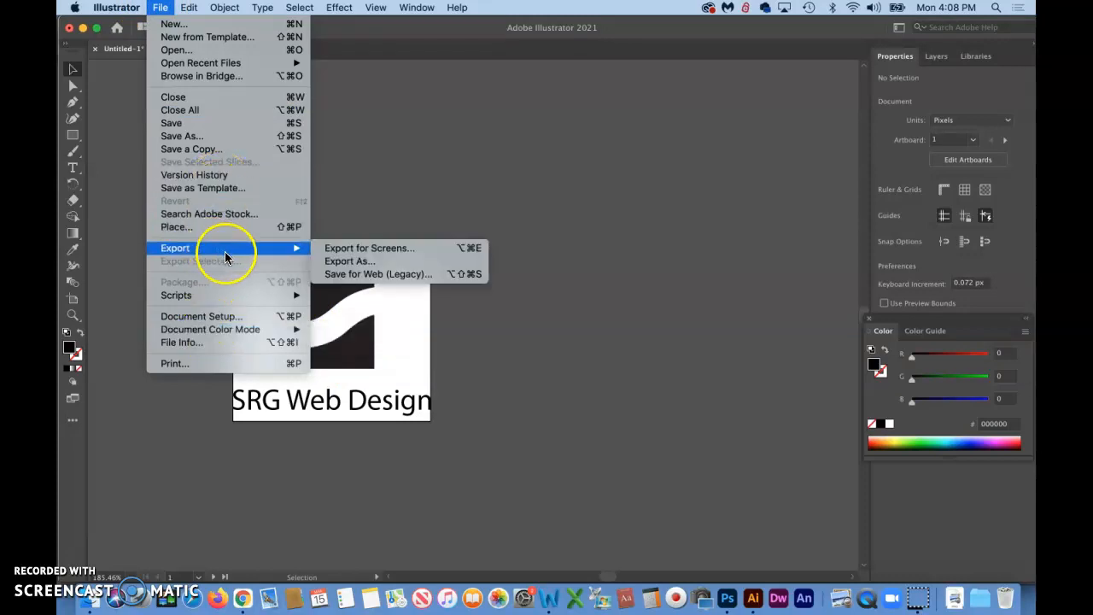
left_click(353, 261)
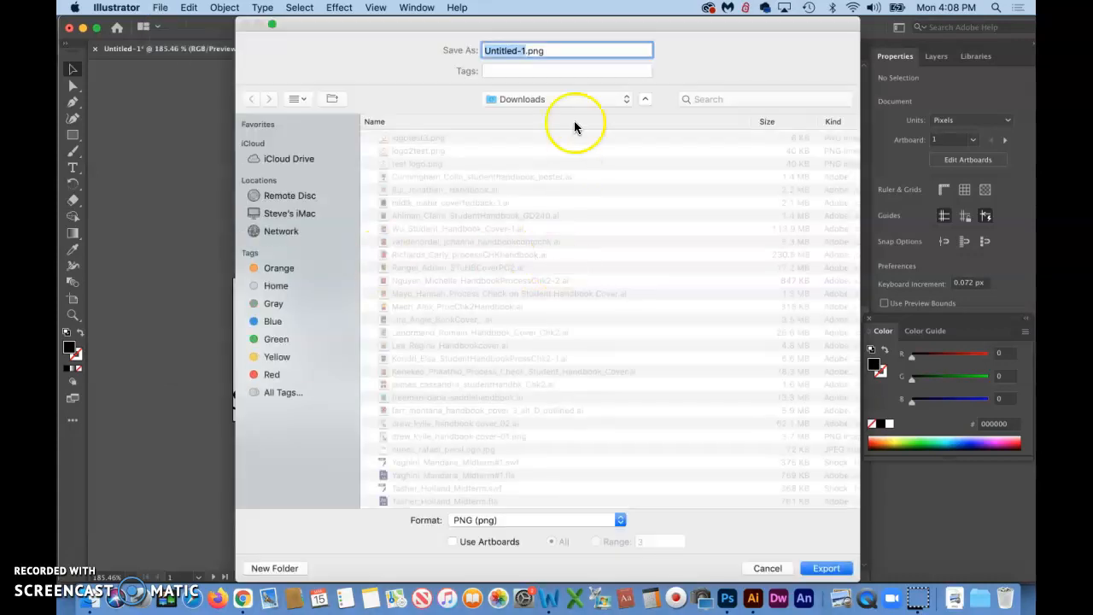
left_click(454, 542)
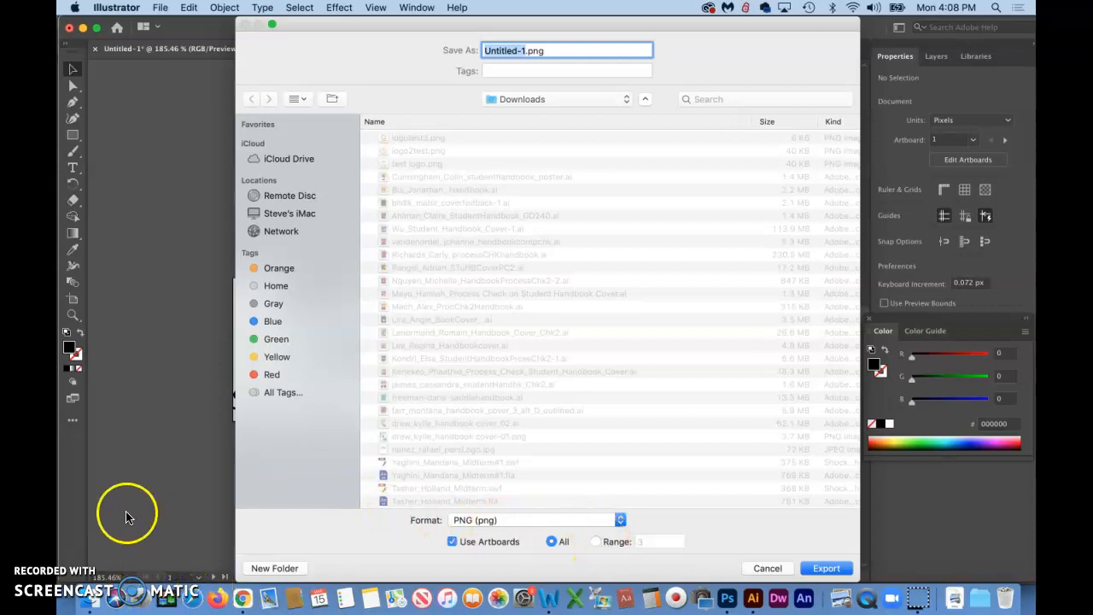
left_click_drag(300, 29, 547, 27)
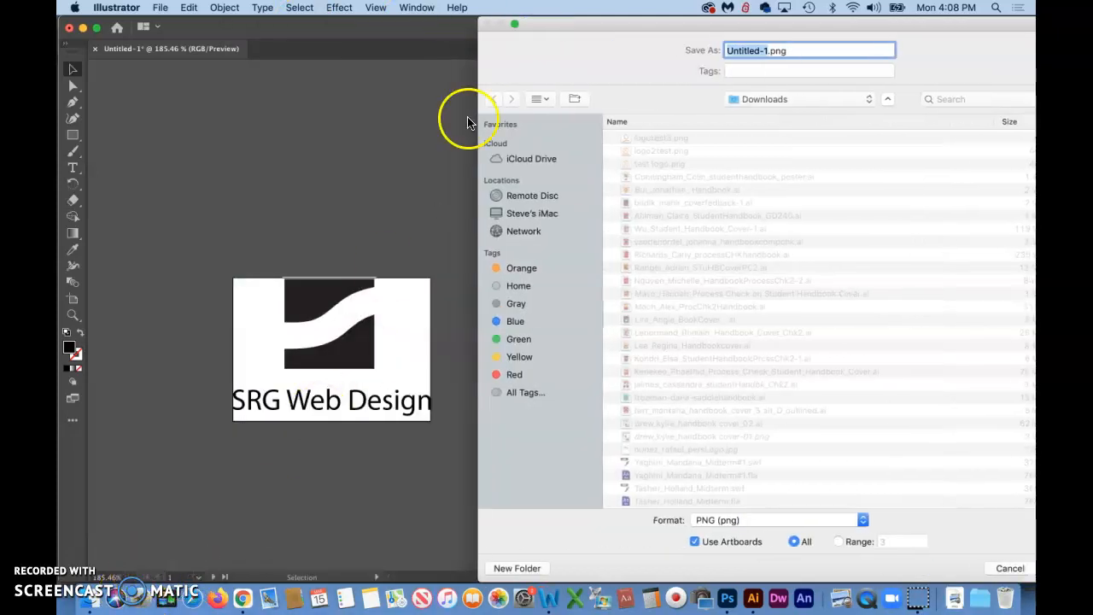
left_click_drag(604, 29, 310, 28)
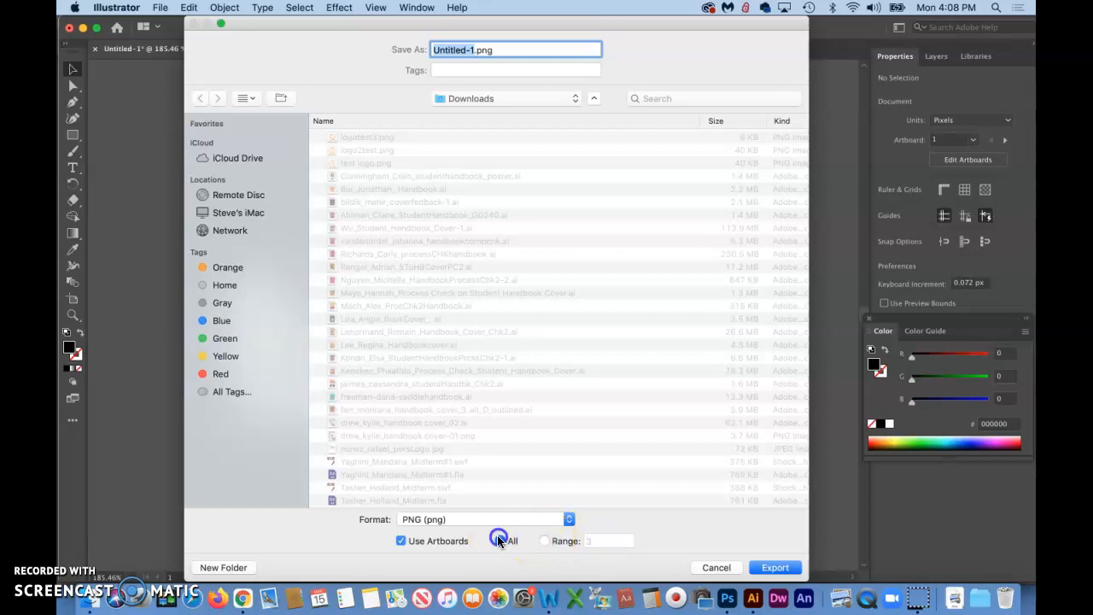
left_click(572, 541)
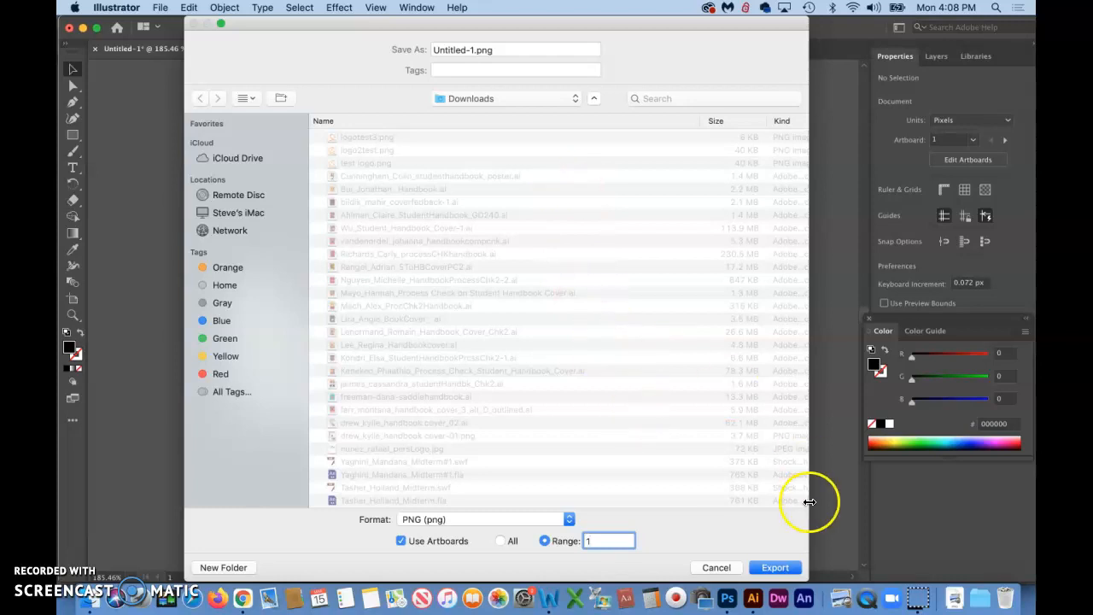
Name the export logoNew.png and export it with Screen (72 ppi) PNG options
left_click(473, 50)
type("logoNew")
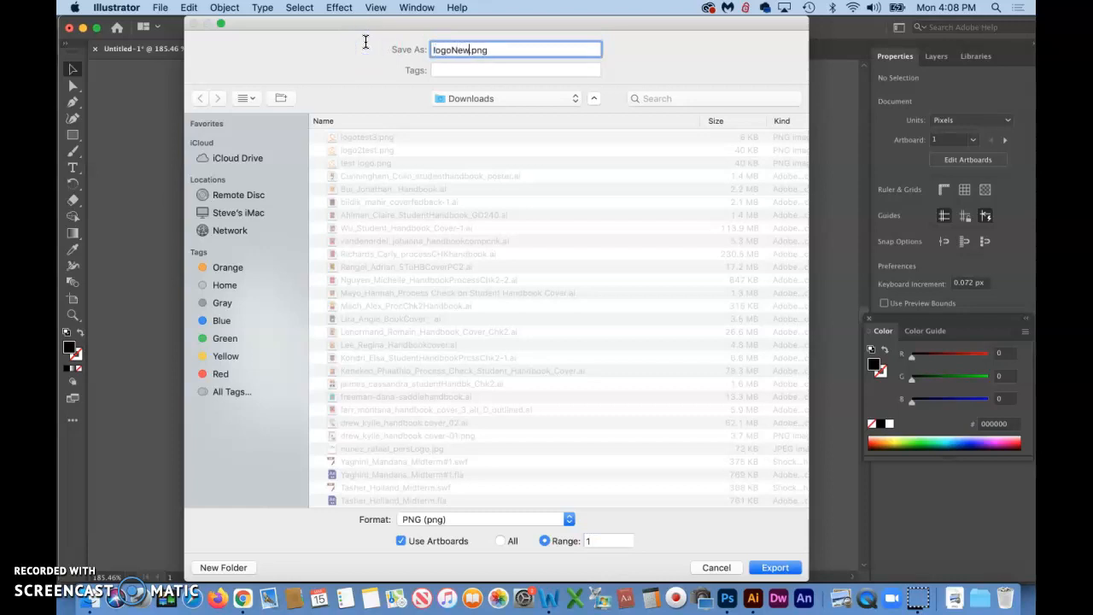
left_click(781, 565)
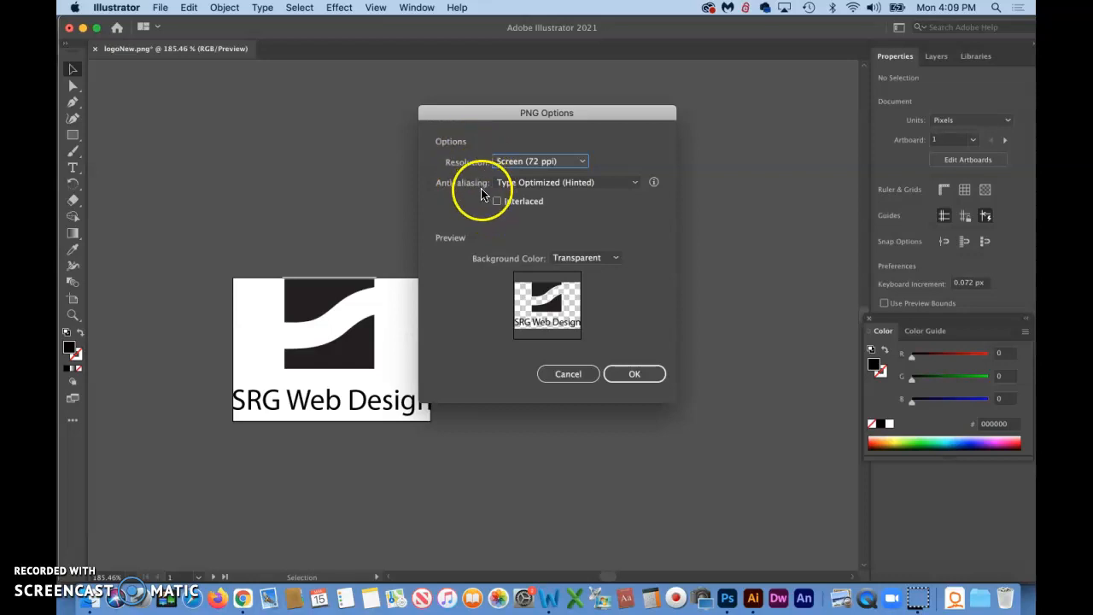
left_click(526, 123)
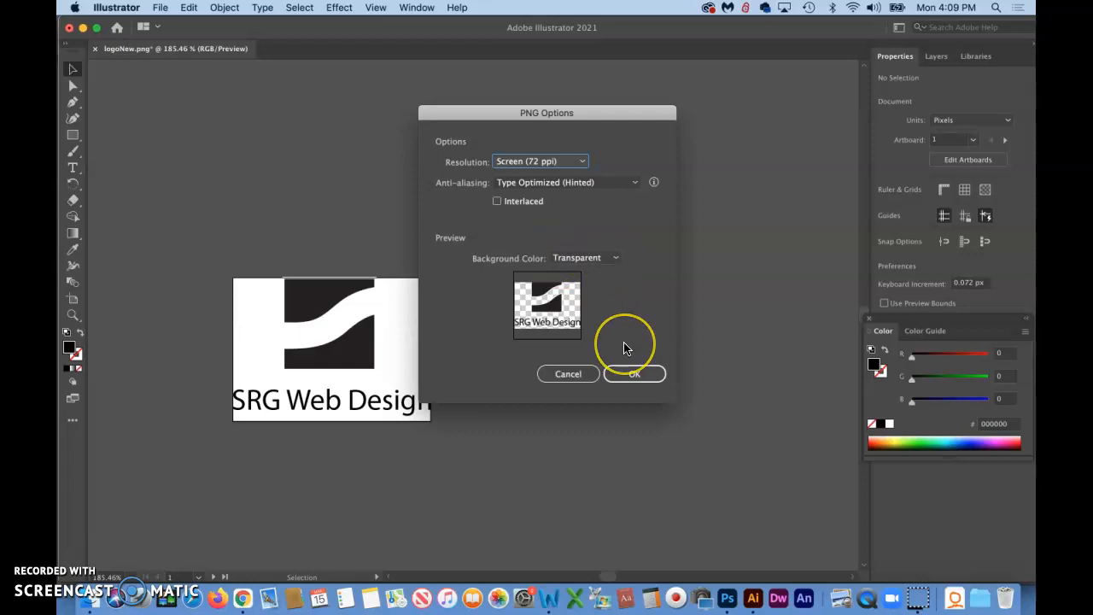
left_click(649, 374)
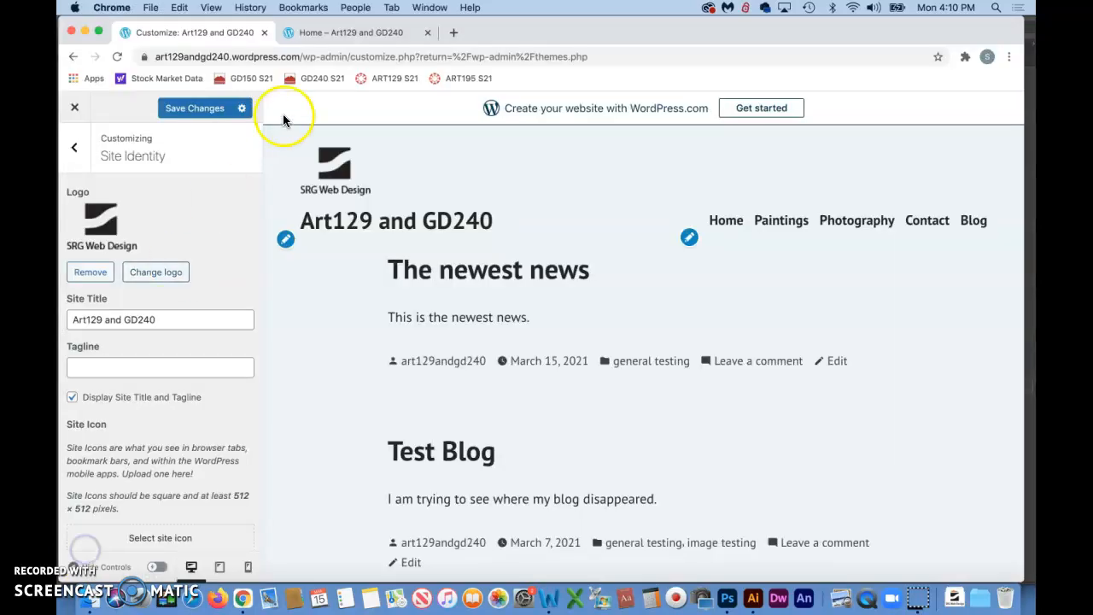
Publish the Customizer changes and reload the home page tab to view the new logo
left_click(193, 107)
left_click(345, 34)
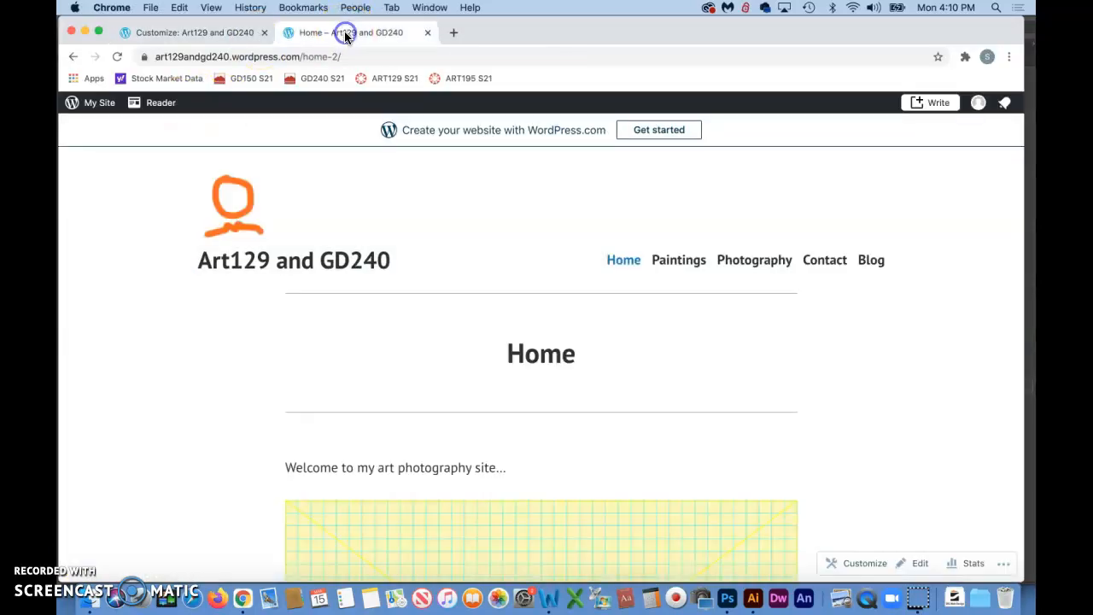
left_click(117, 56)
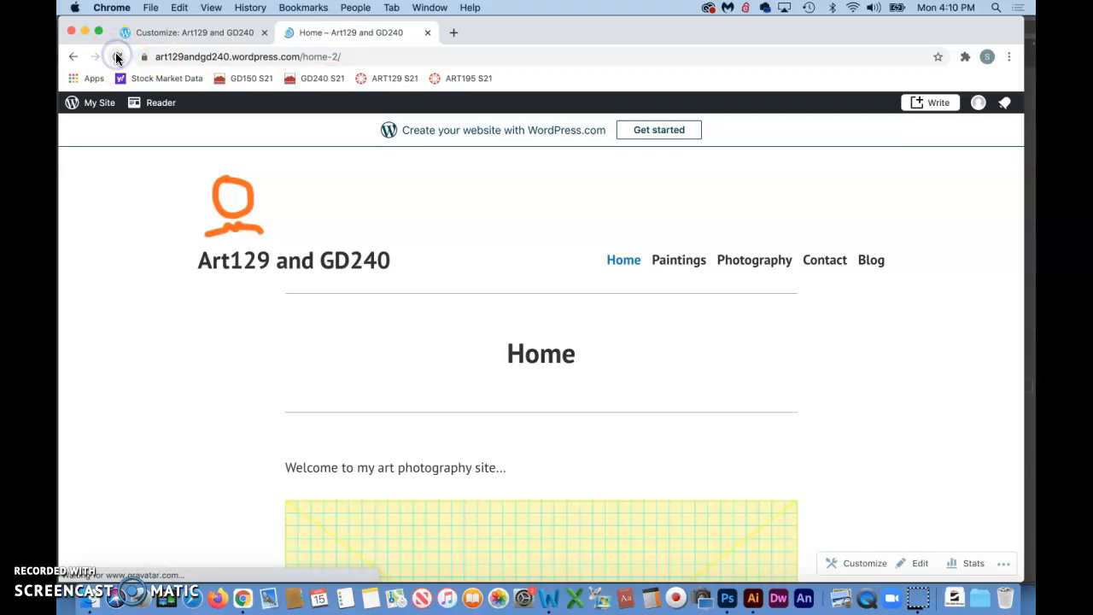